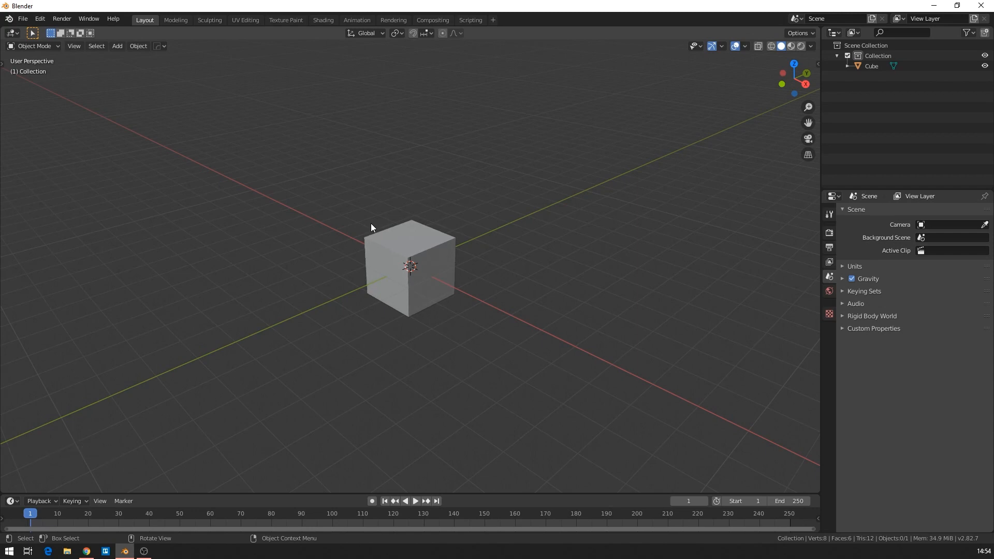
Step: Select the cube and enter Edit Mode with edge selection active
scroll(416, 228, "up", 2)
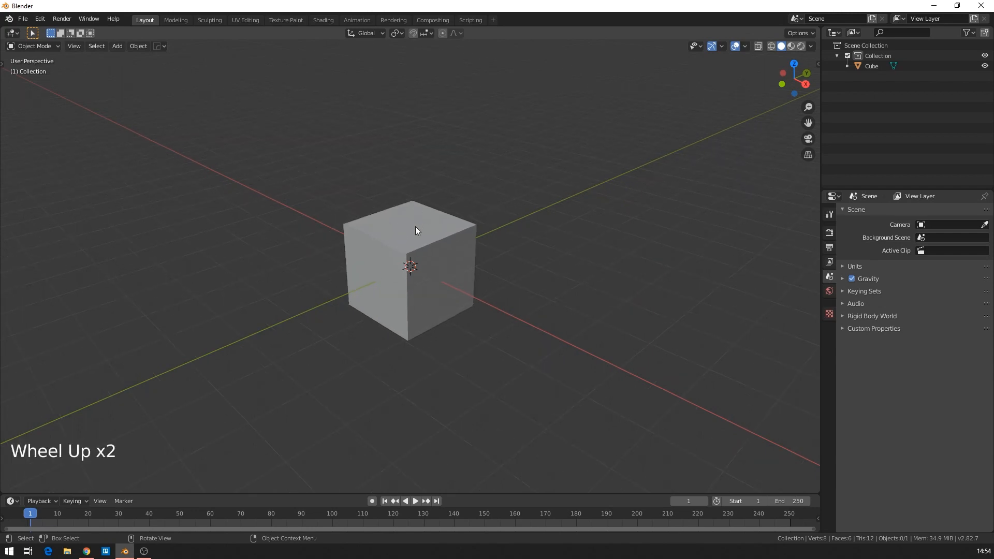
middle_click_drag(401, 214, 421, 205, "shift")
scroll(415, 232, "down", 2)
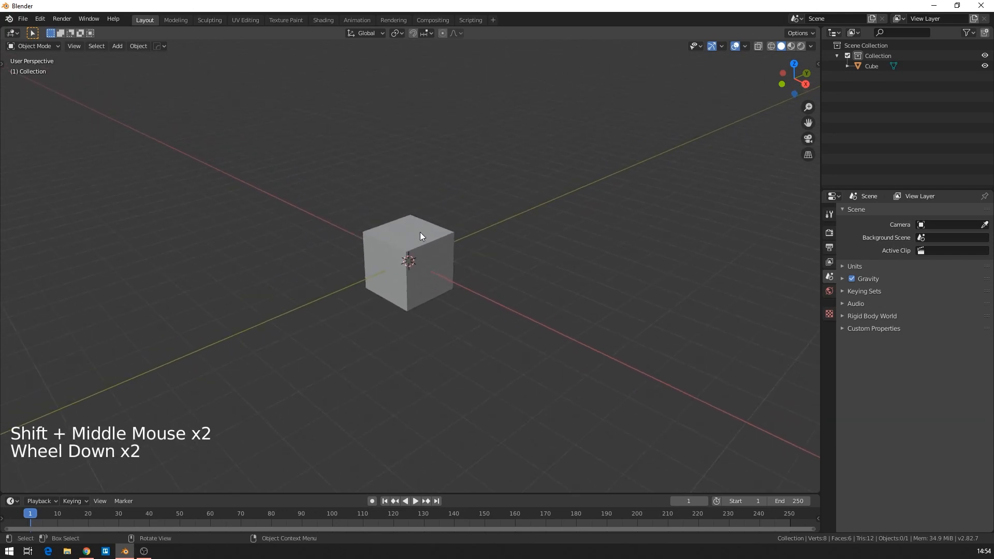
left_click(420, 235)
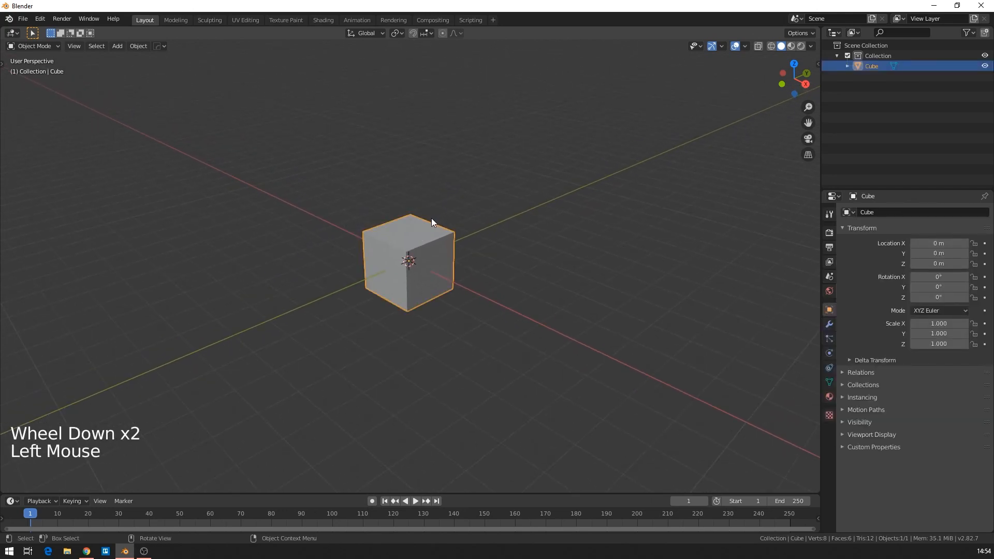
scroll(430, 222, "up", 3)
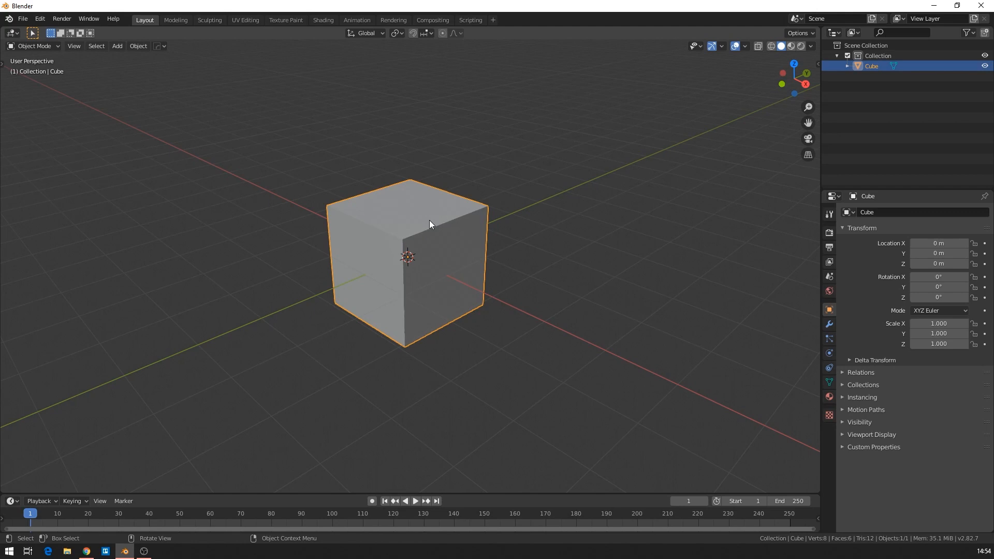
key("Tab")
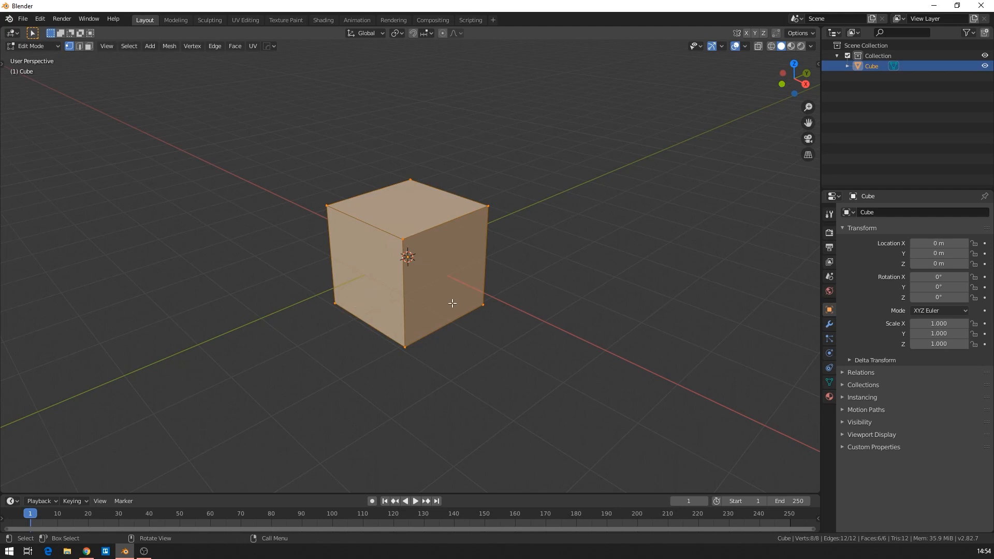
scroll(453, 303, "up", 3)
middle_click_drag(466, 295, 534, 277, "shift")
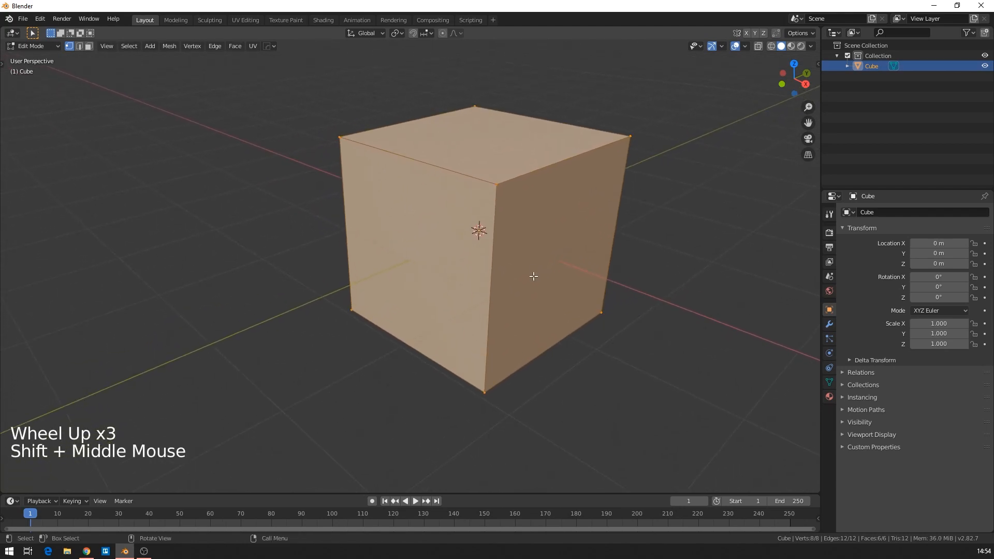
key("2")
scroll(492, 274, "down", 3)
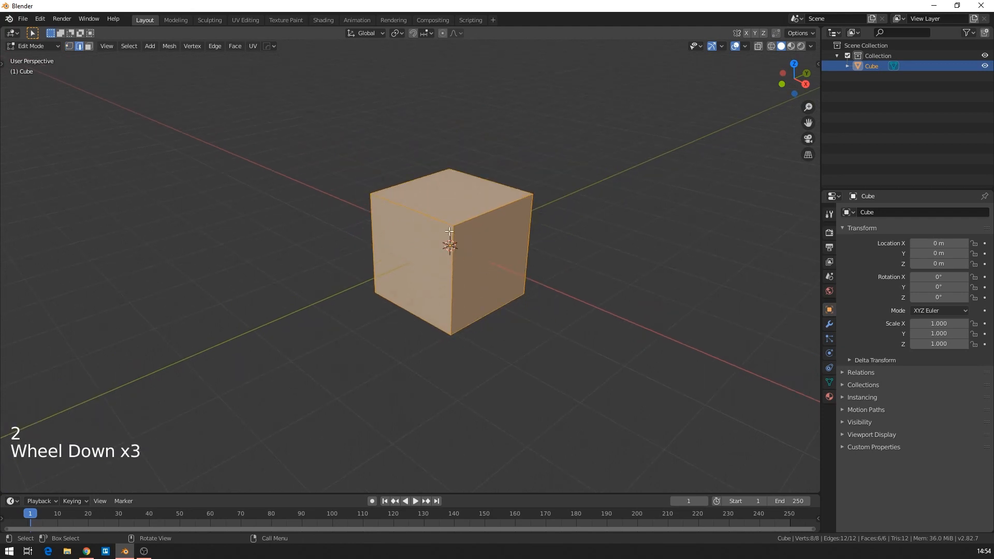
Step: Bevel all the cube's edges with an offset of about 0.13 m and a single segment, trying more segments before confirming
key("ctrl")
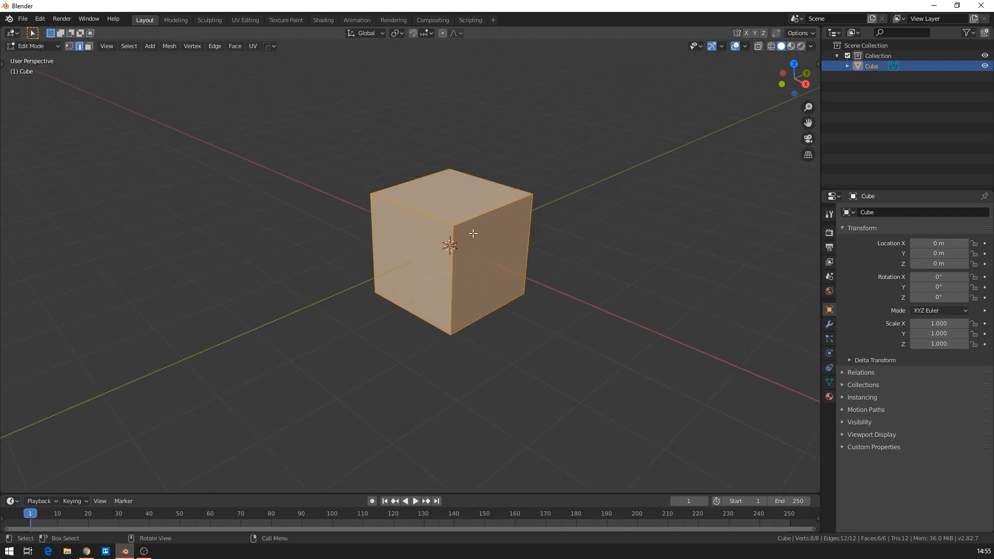
key("ctrl")
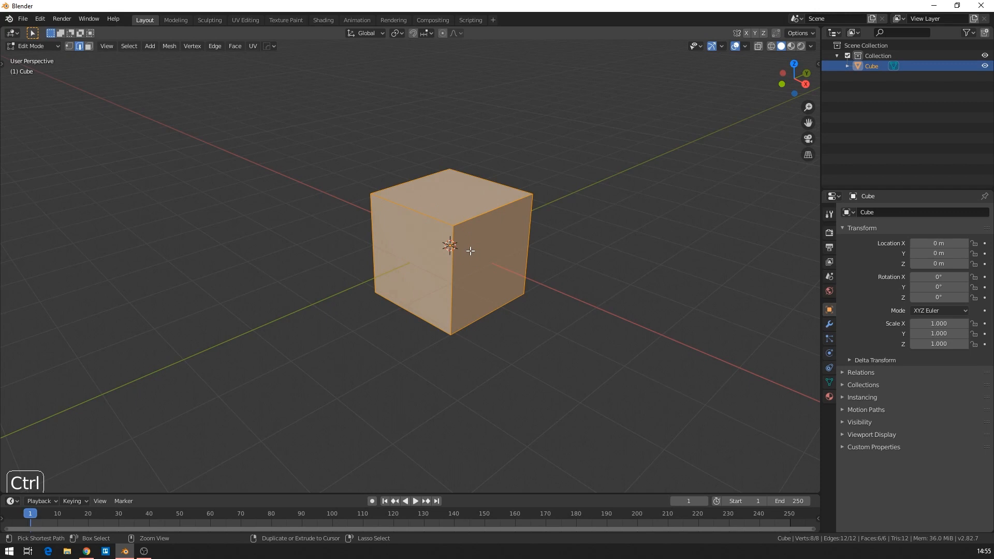
key("ctrl+b")
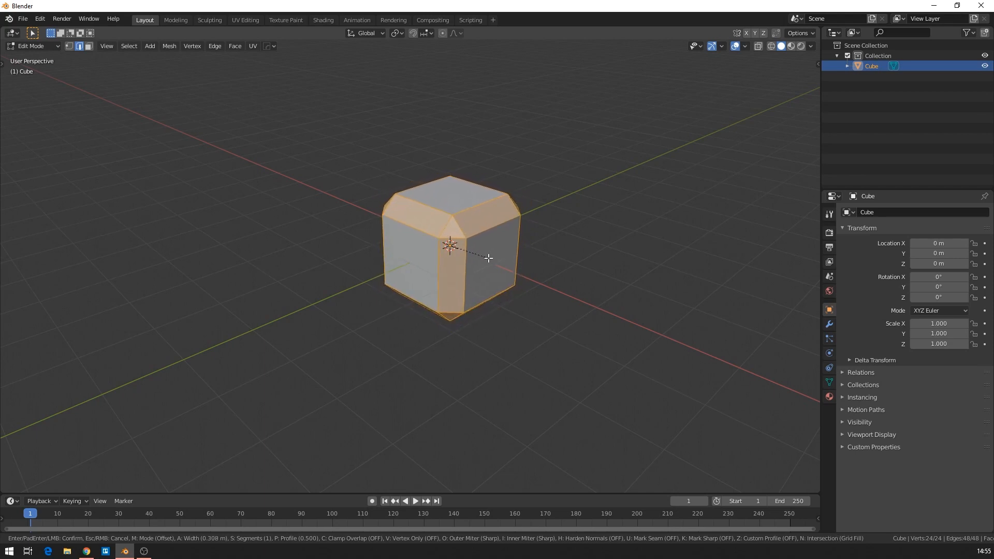
scroll(484, 251, "up", 1)
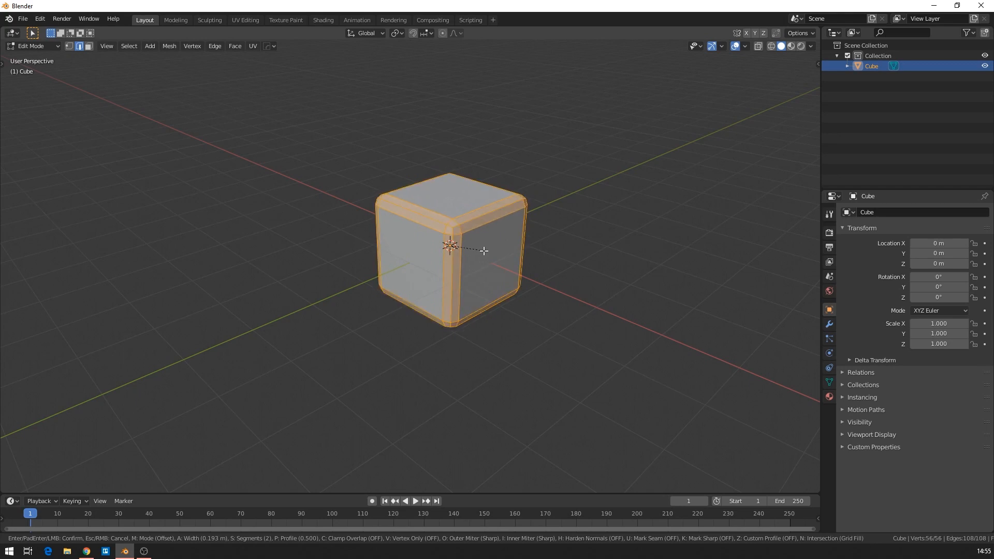
scroll(484, 251, "up", 1)
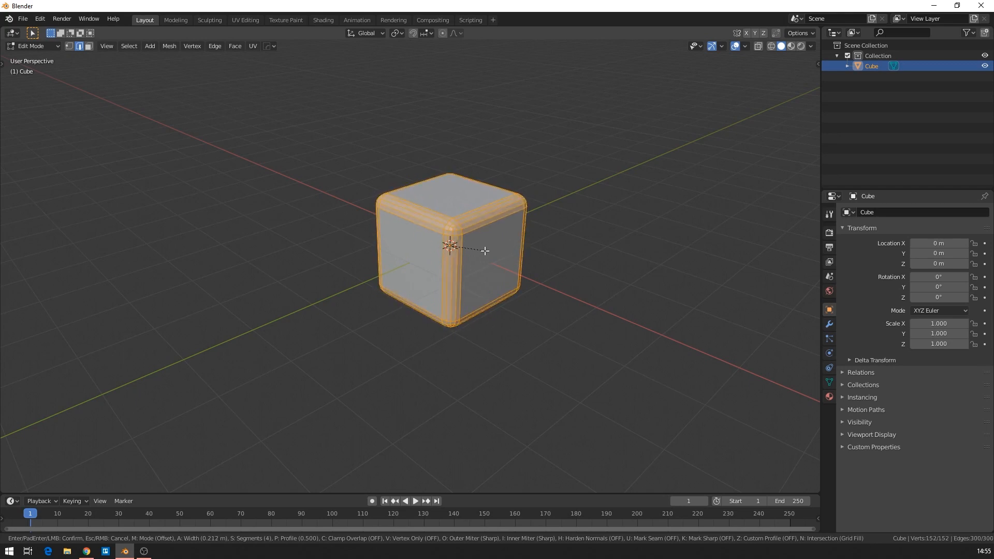
scroll(485, 250, "down", 2)
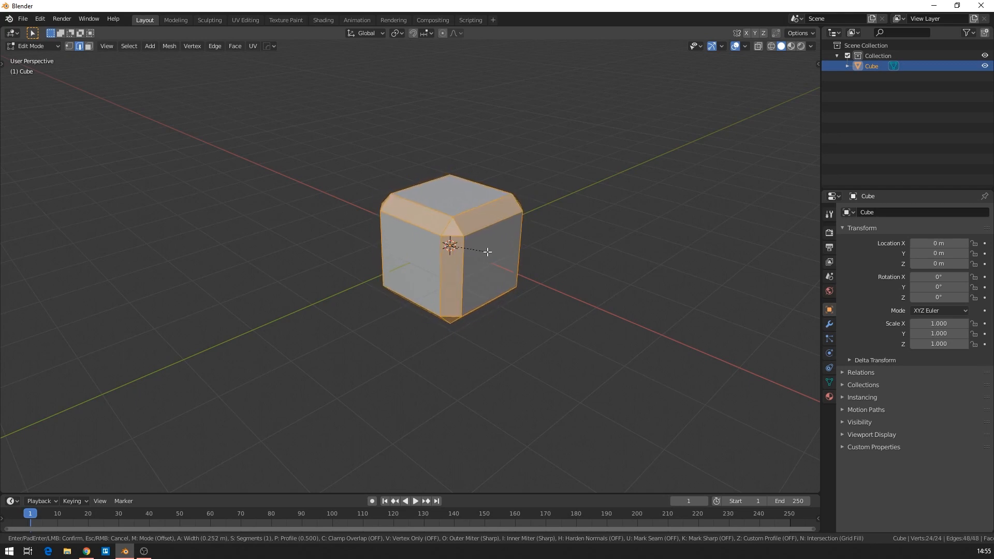
left_click(481, 246)
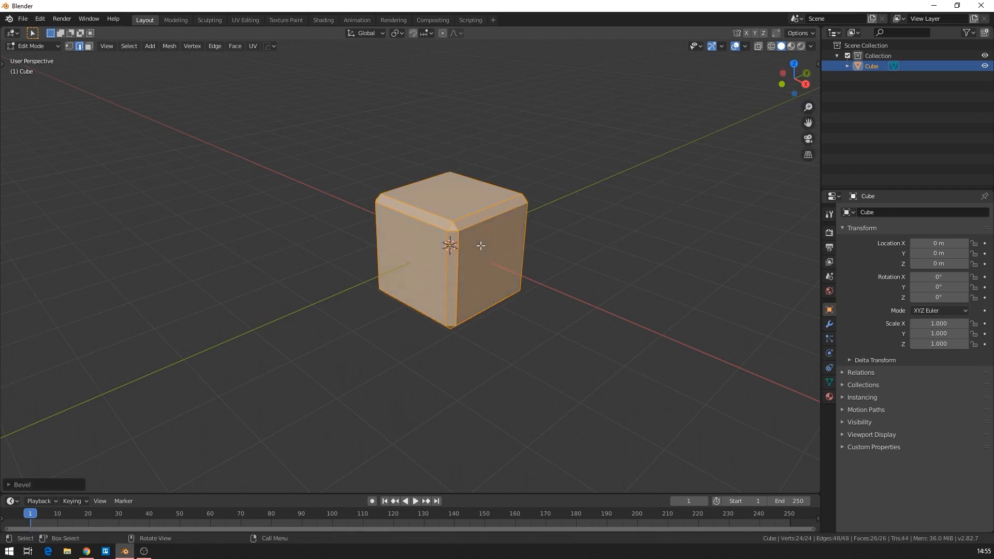
Step: Open the settings of the finished bevel operation and set its segments to 4
left_click(23, 485)
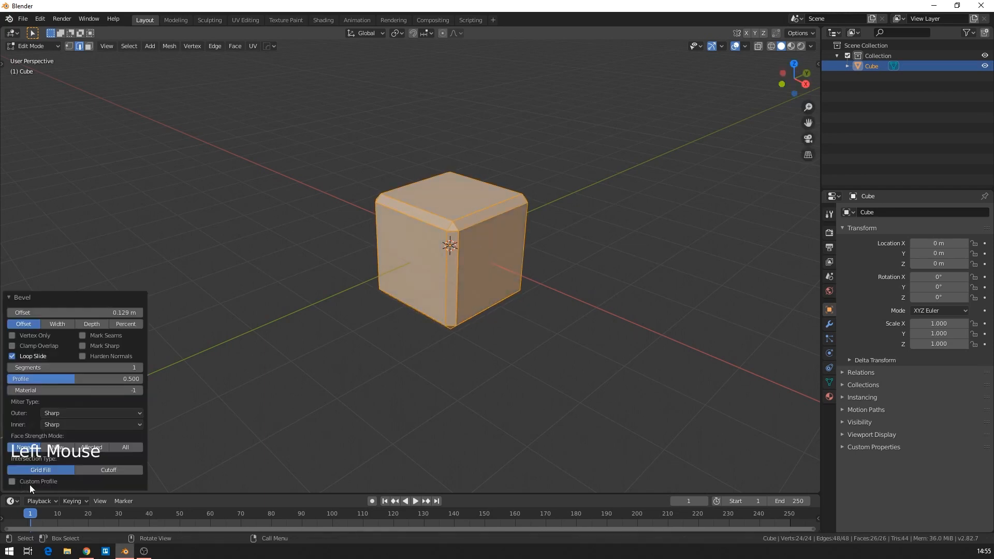
left_click(62, 301)
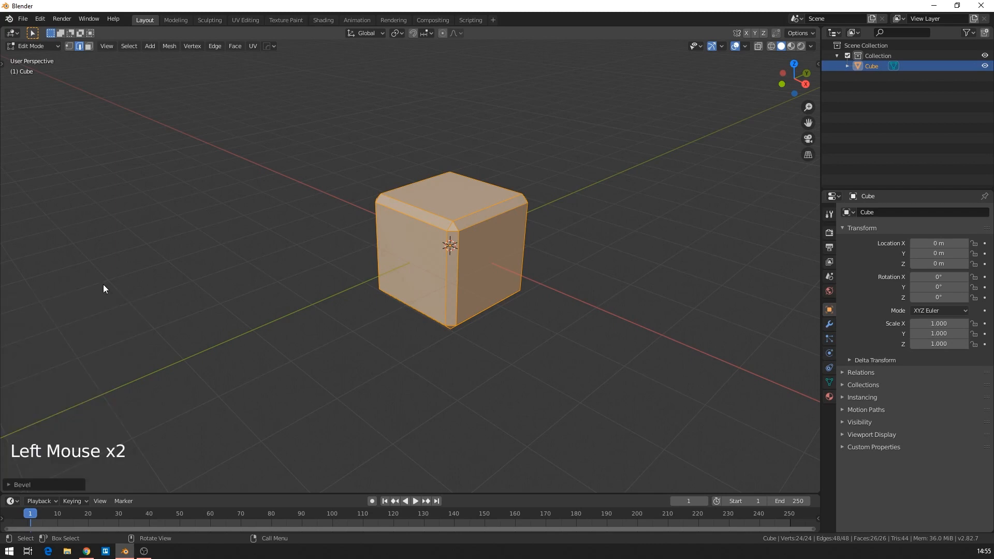
left_click(37, 484)
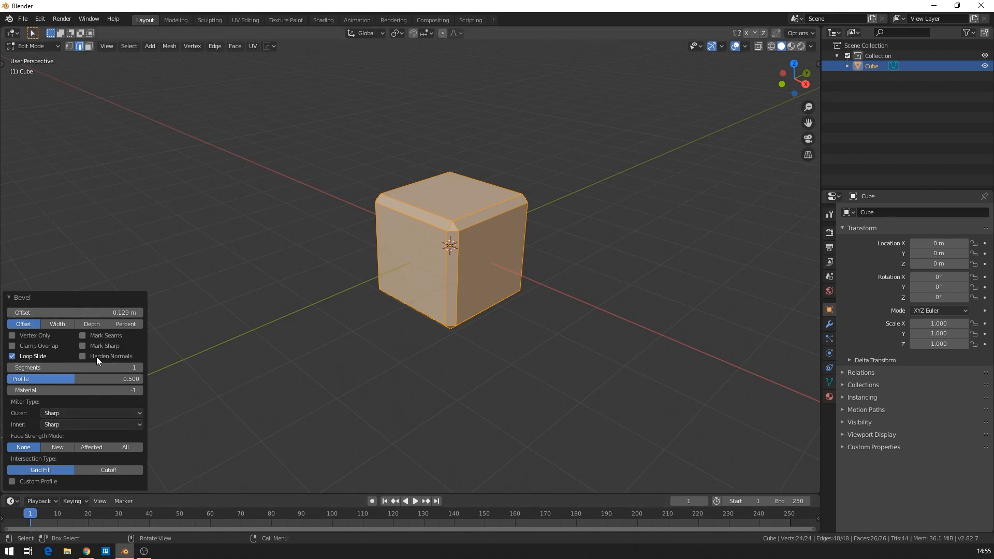
left_click(140, 368)
left_click(140, 368)
left_click(140, 368)
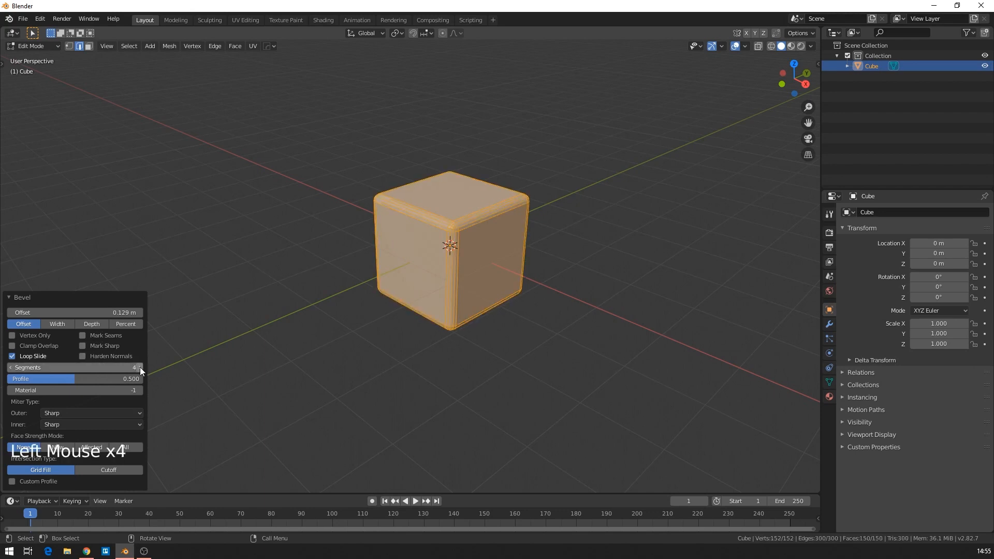
Step: Reduce the bevel's segments to 1 and raise its profile to about 0.727
left_click(11, 368)
left_click(10, 368)
left_click(11, 367)
left_click(11, 368)
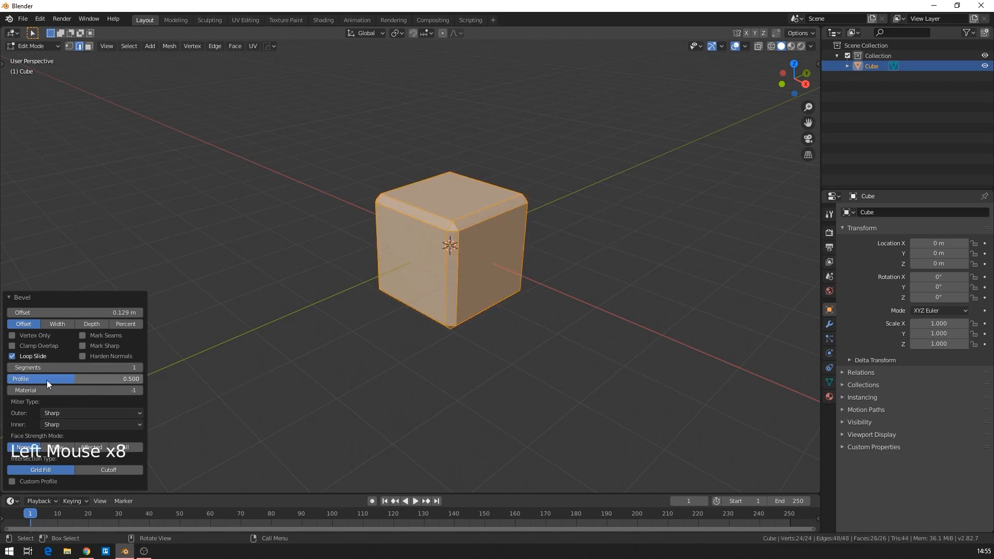
left_click_drag(75, 379, 102, 379)
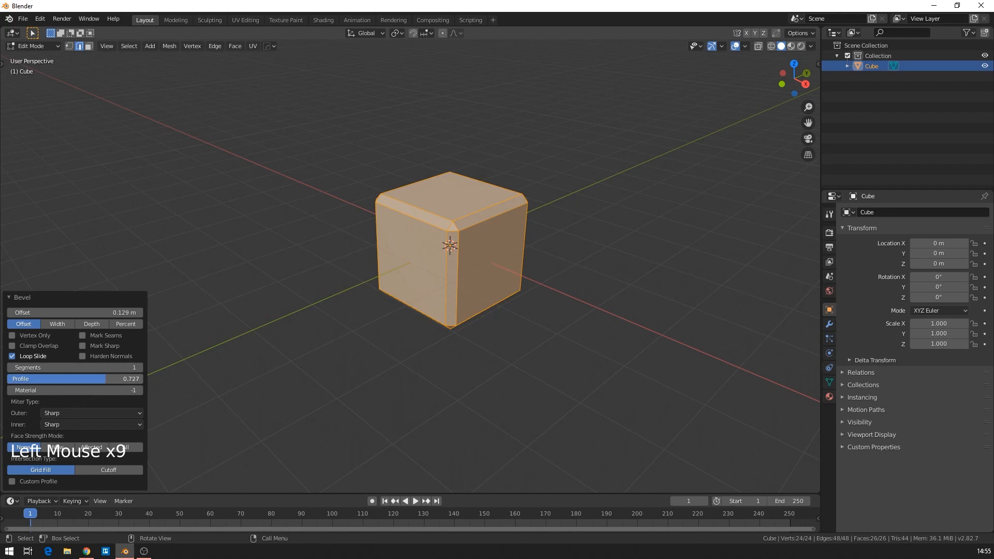
Step: Set the bevel's segments to 4 and try the profile at both extremes, 0 and 1, ending at 0
left_click(140, 368)
left_click(140, 367)
left_click(140, 368)
left_click(140, 367)
left_click_drag(100, 380, 7, 379)
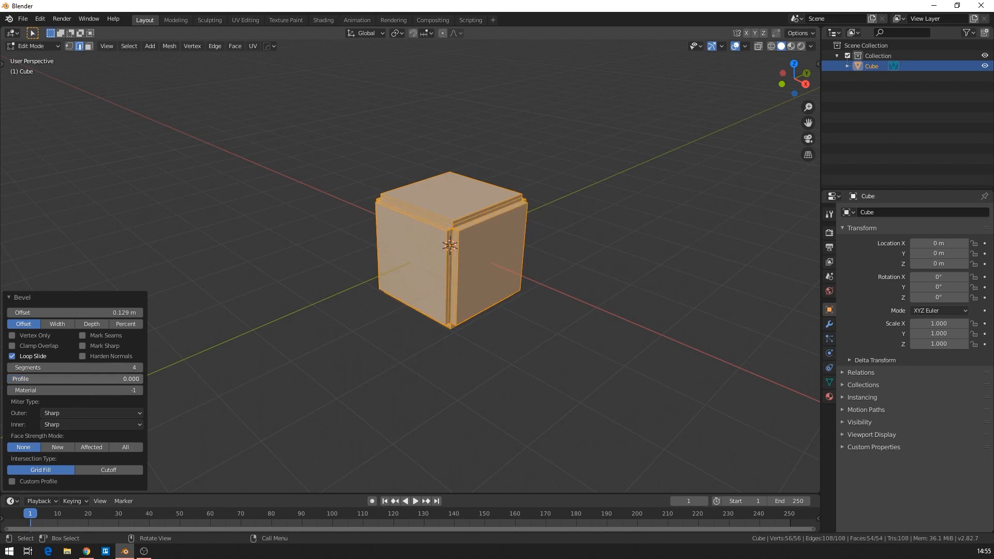
left_click_drag(8, 379, 143, 379)
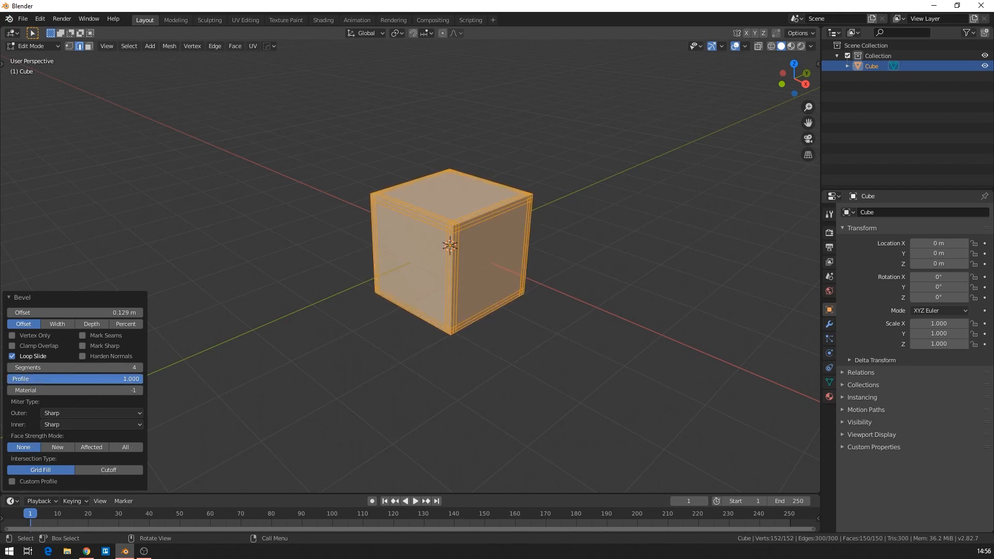
left_click_drag(143, 379, 7, 379)
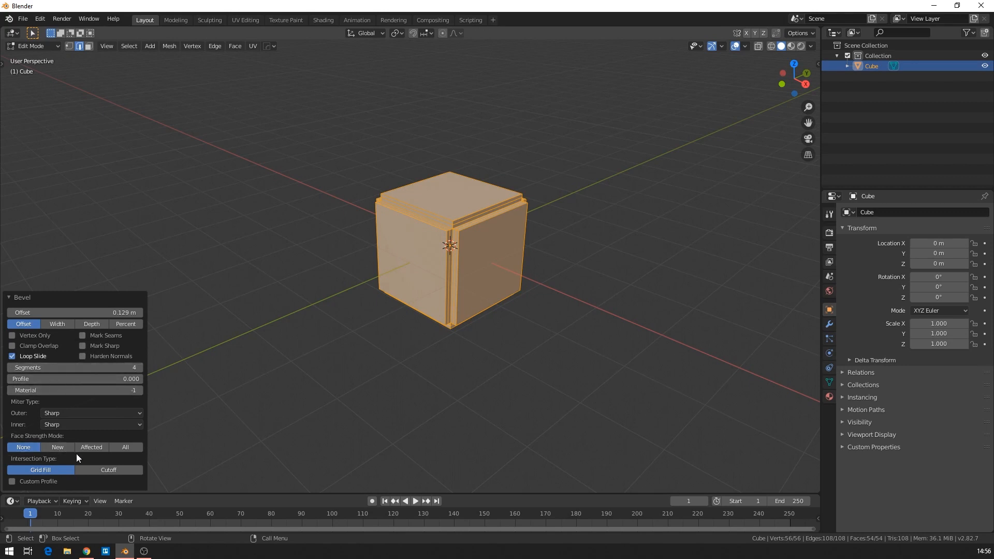
Step: Collapse the bevel operation's settings and undo the bevel on the cube's edges
left_click(11, 299)
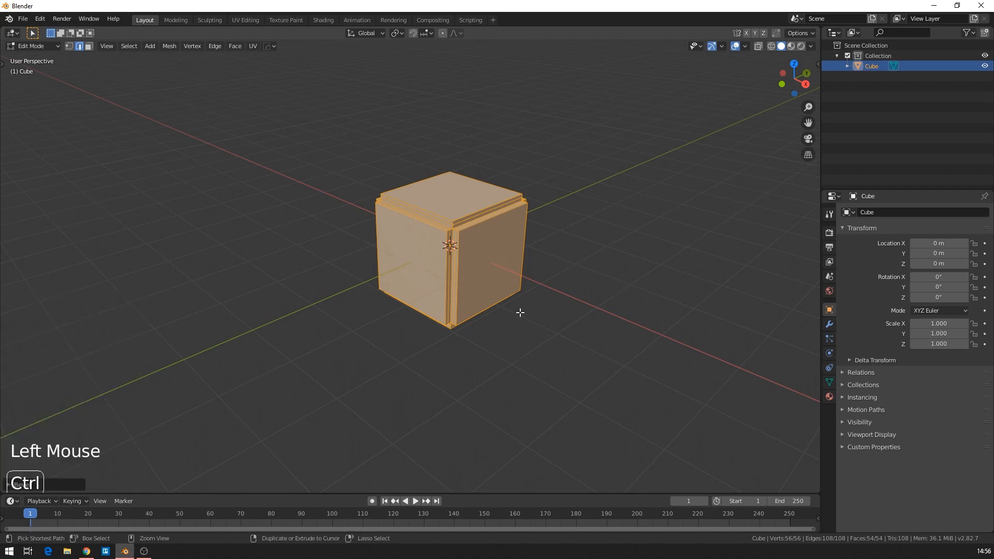
key("ctrl+z")
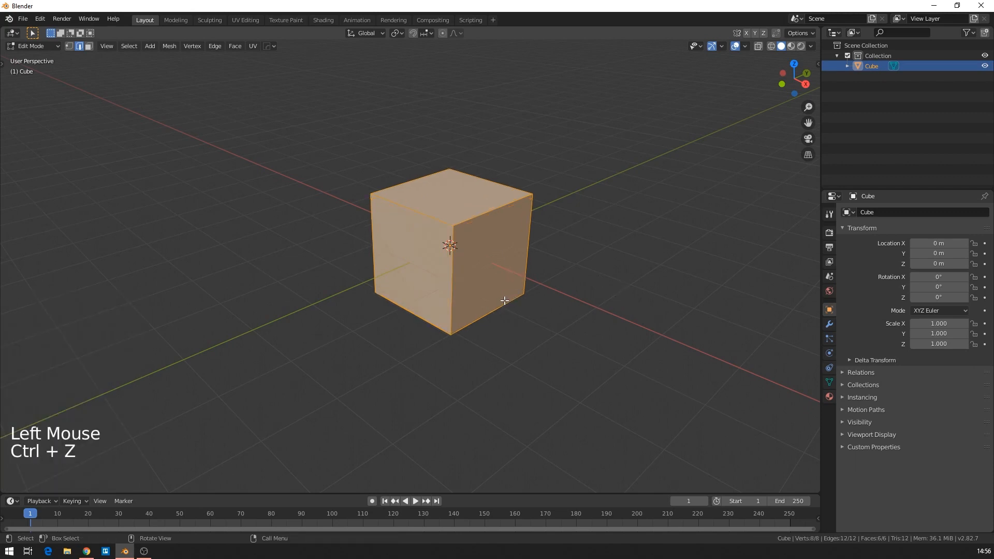
Step: Return to Object Mode and add a Bevel modifier to the cube
key("Tab")
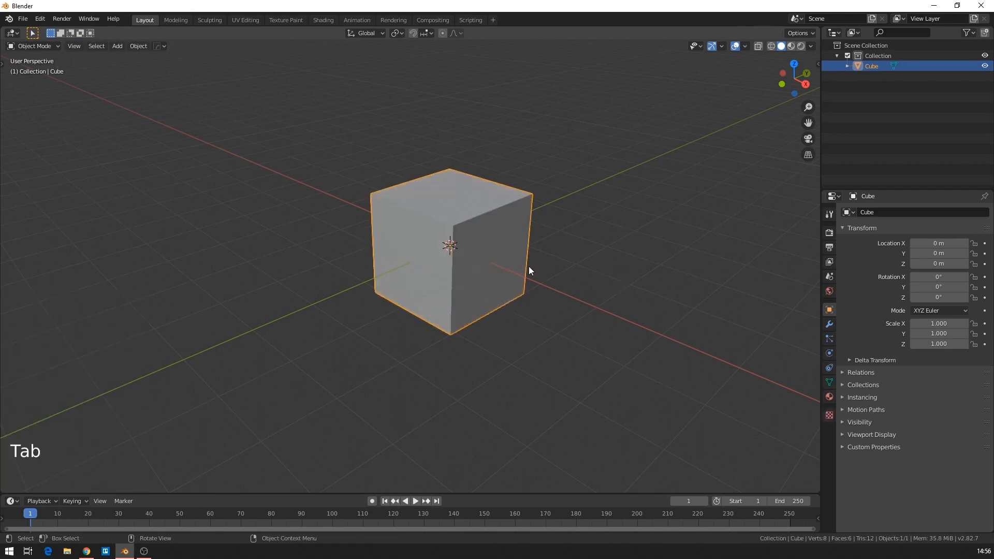
middle_click_drag(594, 268, 562, 307, "shift")
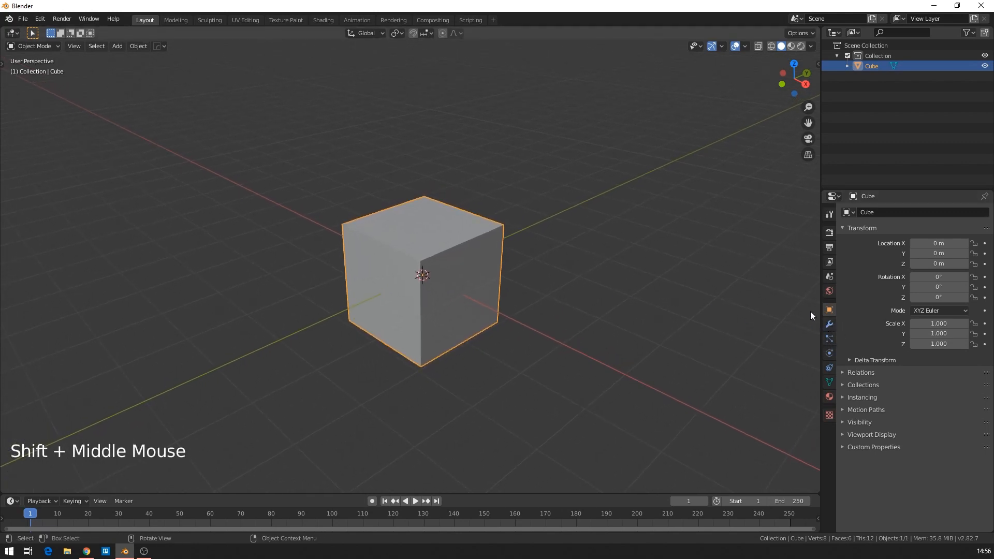
left_click(829, 324)
left_click(868, 213)
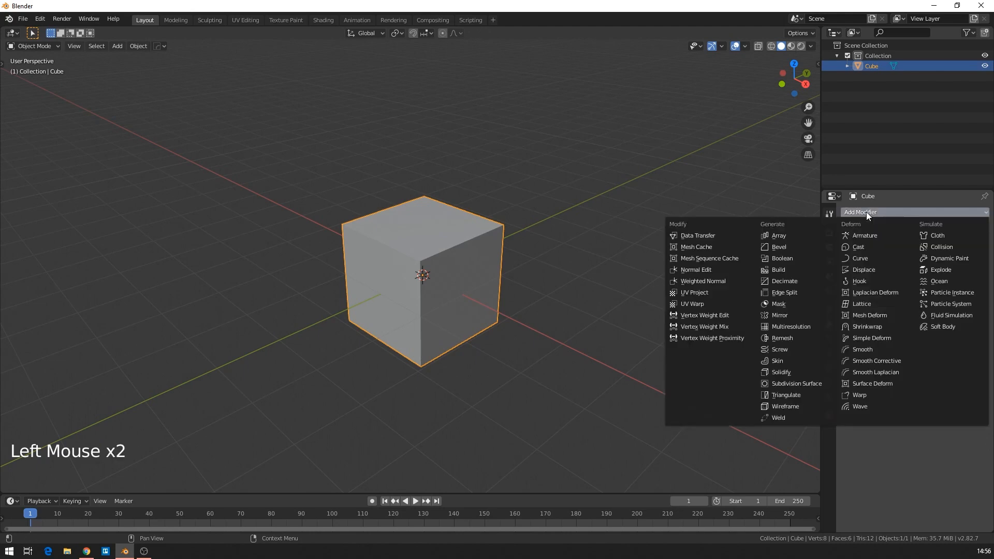
left_click(778, 249)
scroll(467, 294, "up", 2)
scroll(468, 294, "up", 1)
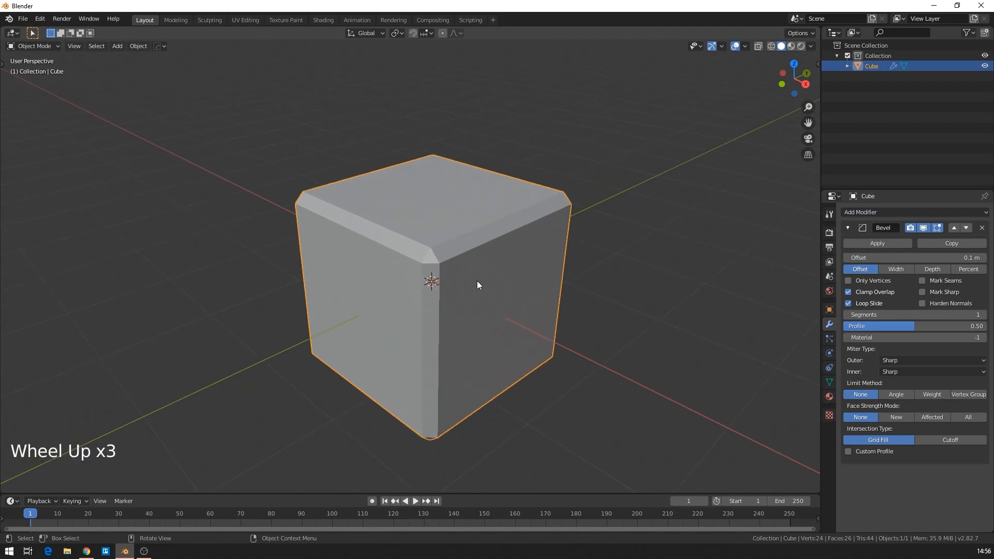
Step: Enable Shadow and Cavity in the solid viewport shading and set the cavity type to Both
left_click(811, 47)
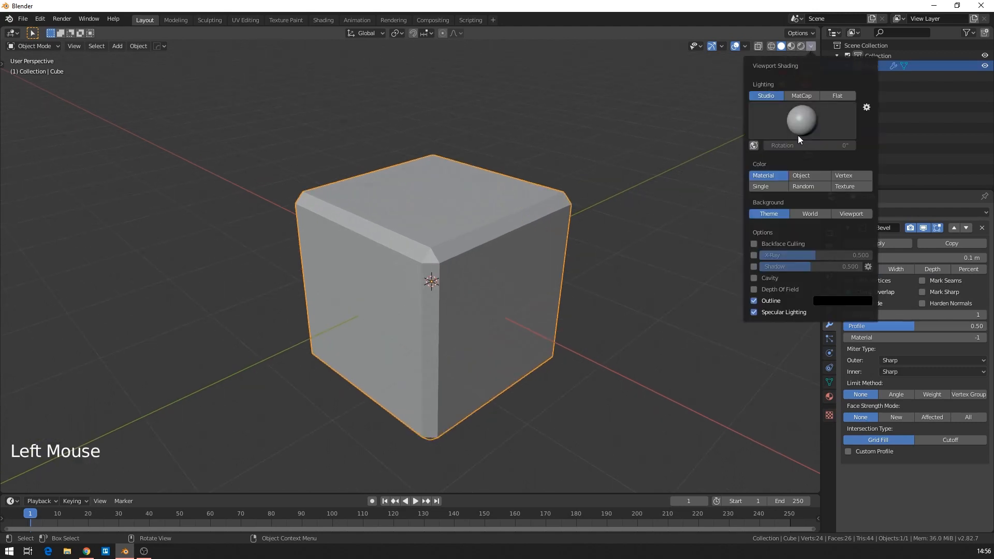
left_click(754, 278)
double_click(787, 266)
left_click(753, 266)
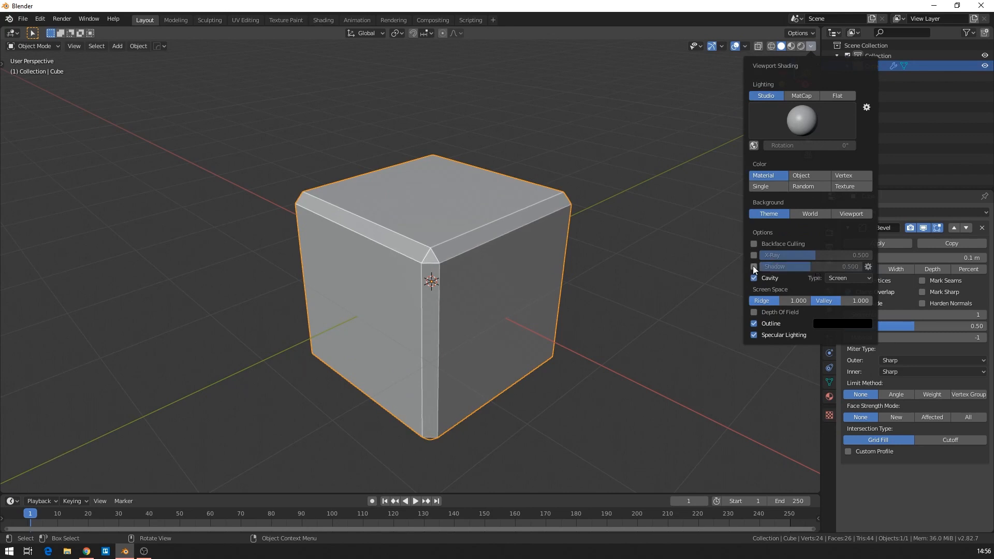
left_click(754, 266)
left_click(858, 278)
left_click(847, 312)
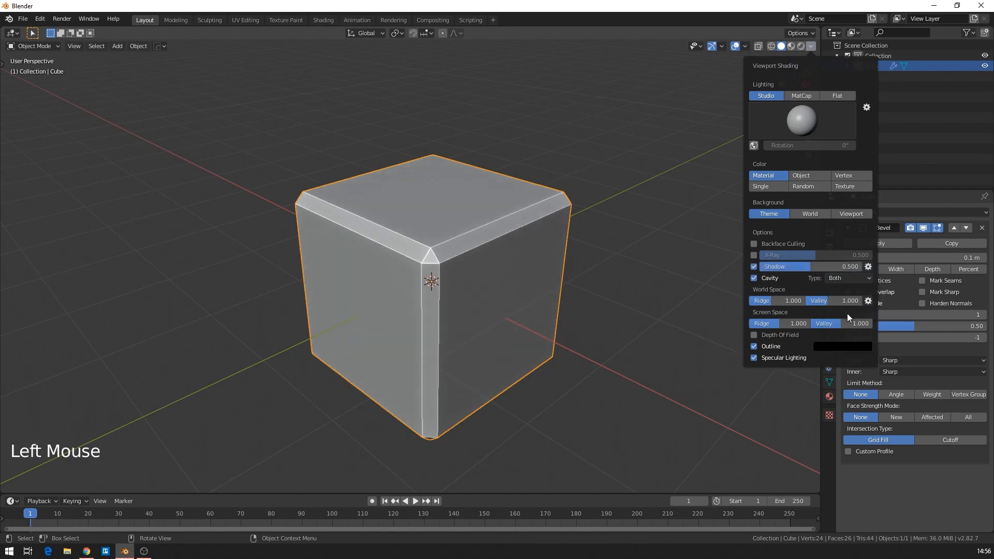
Step: Widen the Outliner and Properties editors slightly so the Bevel modifier's settings have more room
scroll(474, 216, "down", 1)
scroll(472, 218, "down", 1)
scroll(469, 223, "up", 2)
middle_click_drag(470, 214, 417, 206, "shift")
scroll(435, 212, "up", 2)
scroll(442, 225, "down", 2)
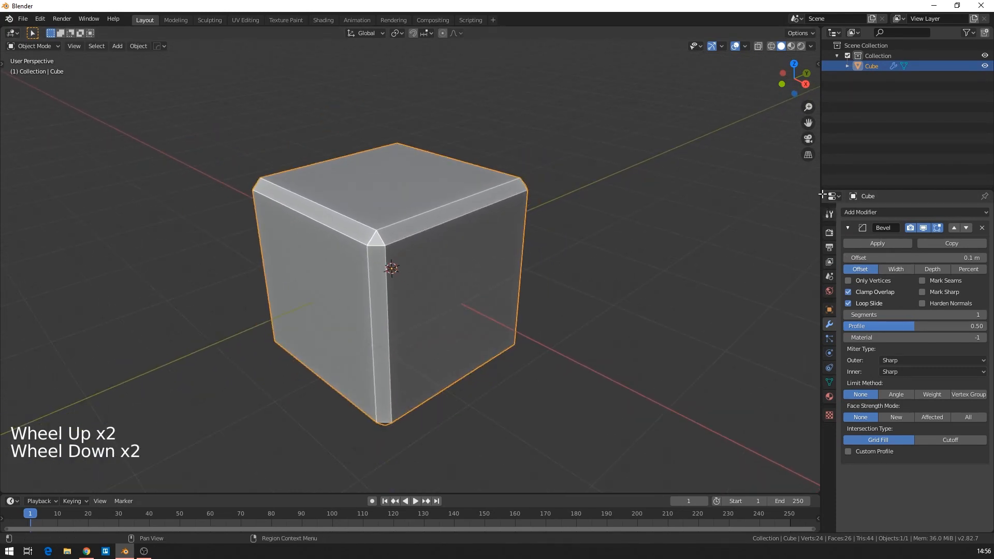
left_click_drag(821, 193, 799, 193)
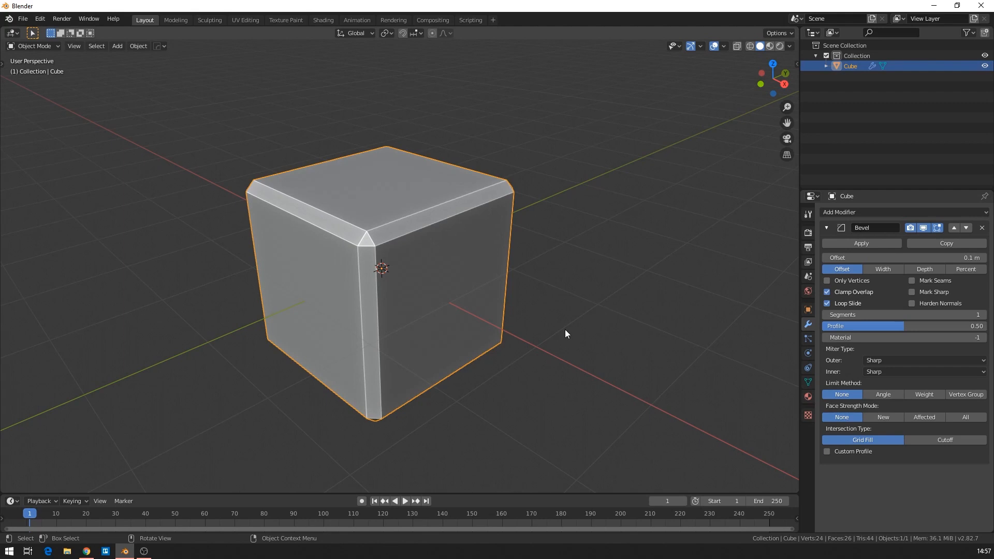
scroll(480, 284, "up", 1)
scroll(481, 286, "down", 1)
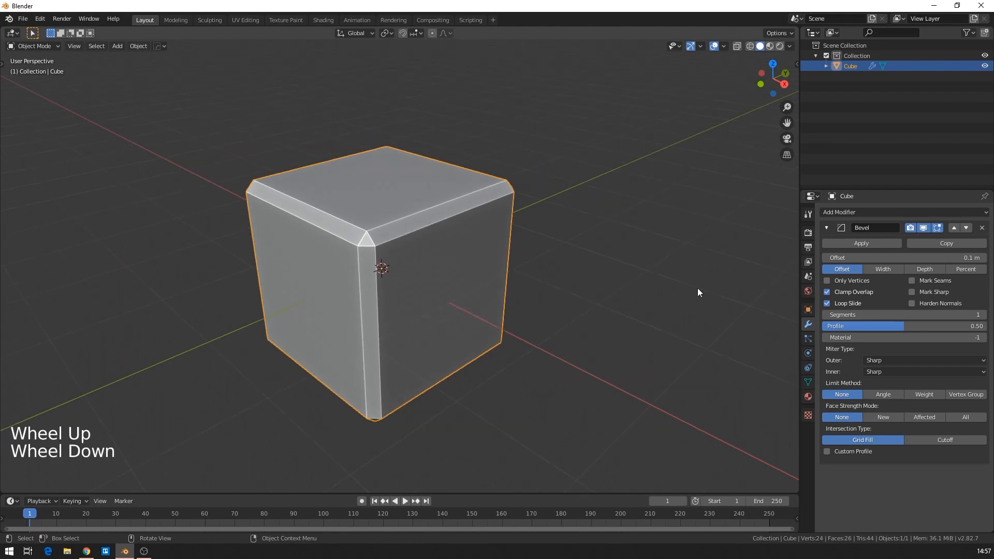
Step: Set the Bevel modifier's offset to 0.12 m, and change the width method to Width with a value of 0.15 m
scroll(699, 290, "up", 1)
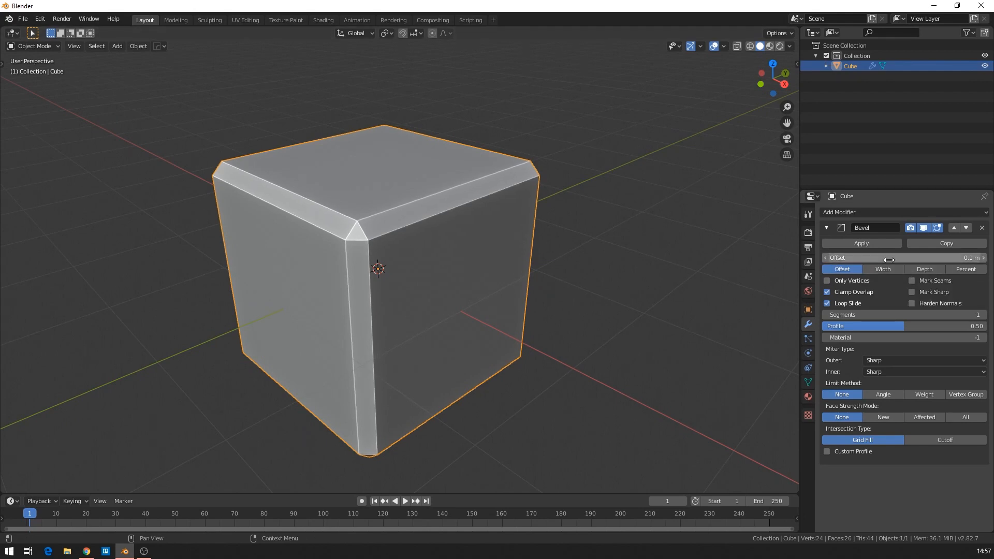
mouse_move(889, 260)
left_mouse_down()
mouse_move(932, 259)
mouse_move(895, 259)
left_mouse_up()
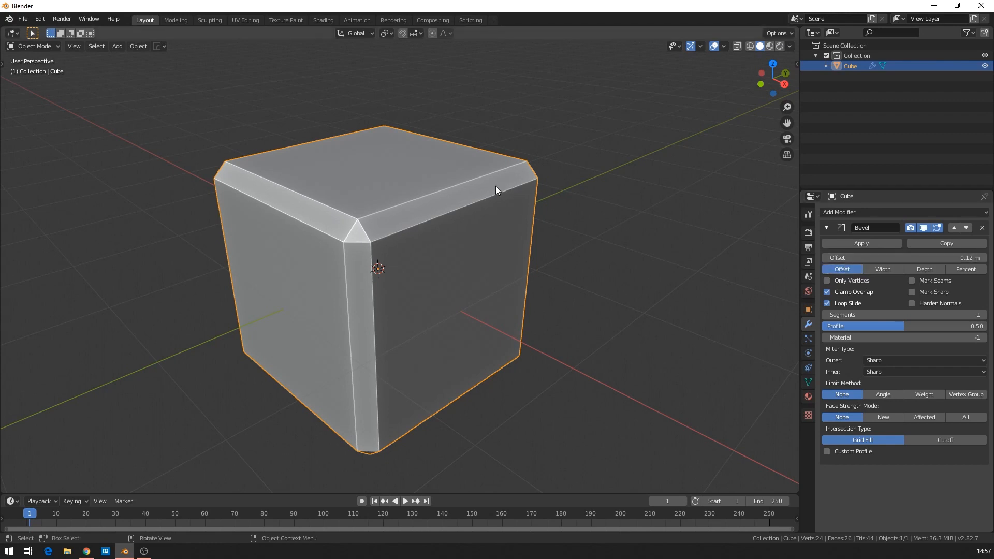
left_click(889, 269)
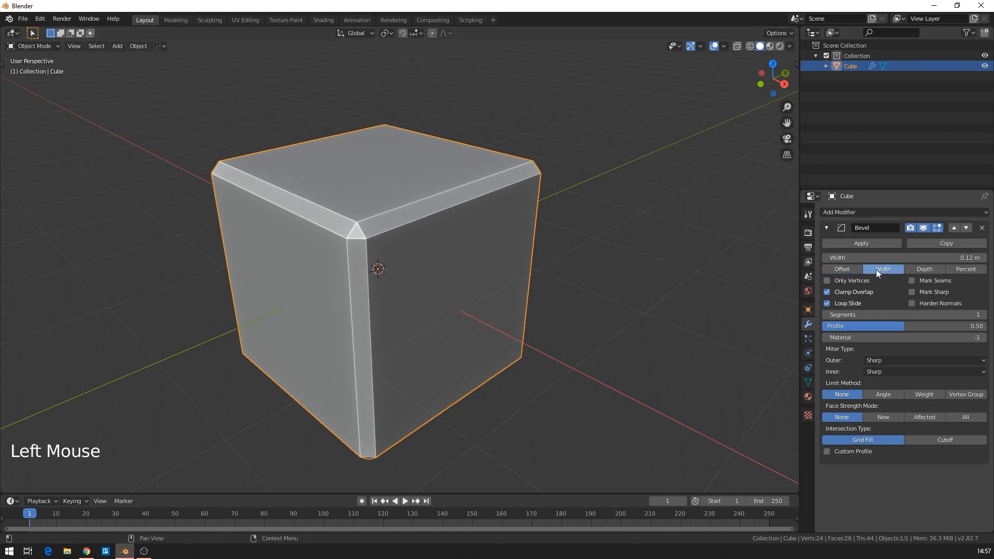
left_click_drag(904, 258, 881, 259)
Step: Change the bevel's width method to Depth and set the depth to 0.09 m
left_click(923, 269)
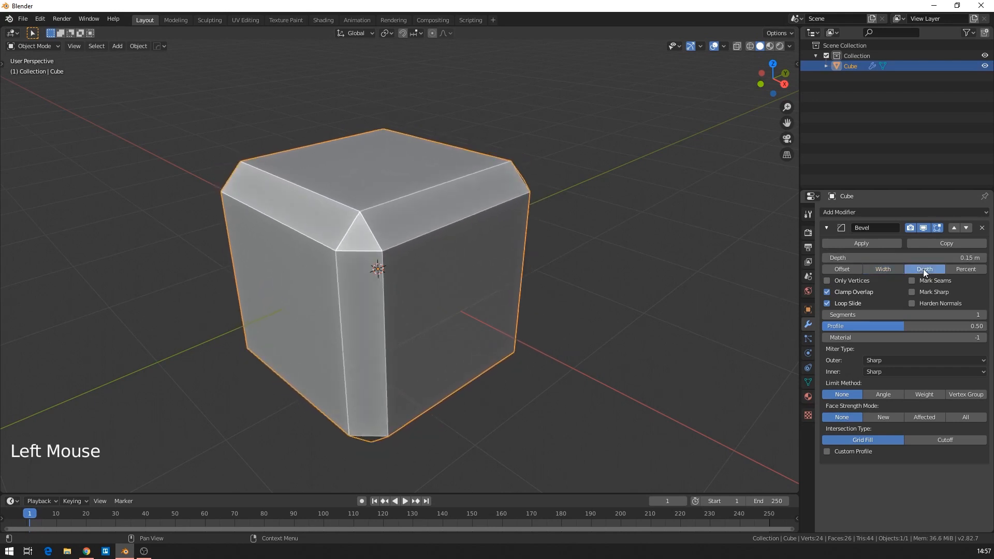
left_click_drag(877, 256, 886, 255)
left_click_drag(904, 257, 682, 283)
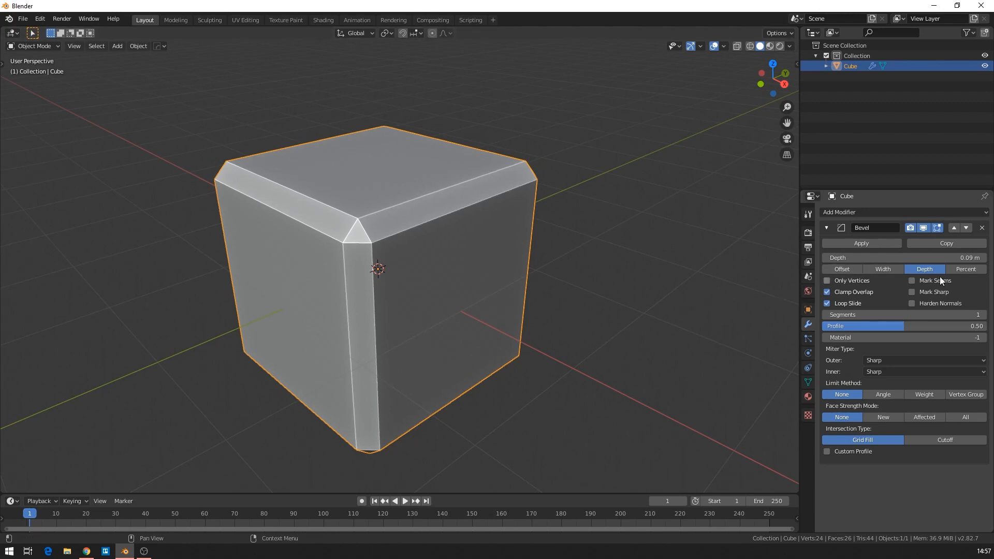
scroll(419, 265, "down", 2)
scroll(319, 269, "up", 3)
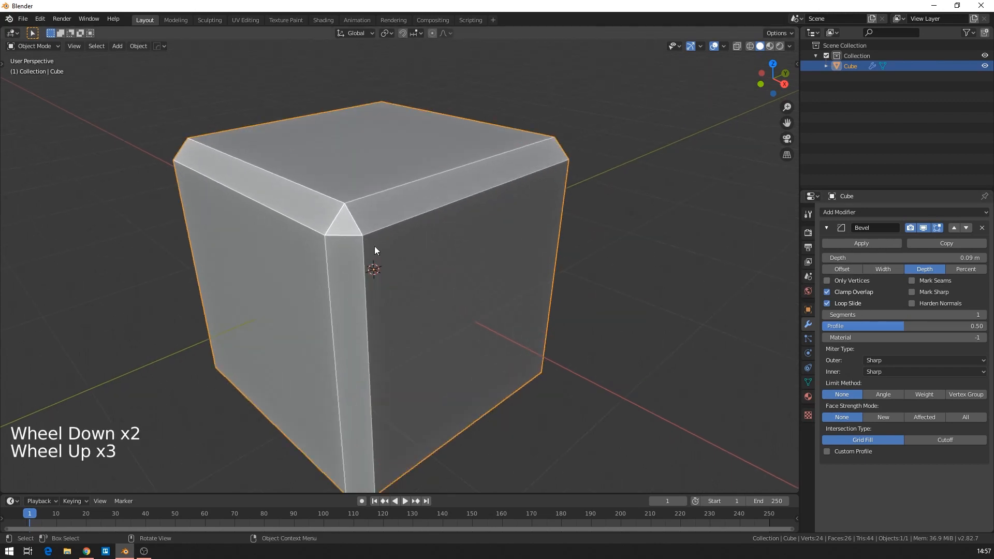
Step: In Edit Mode, stretch the cube along the Y axis and along the X axis into a long, wide slab
scroll(430, 289, "down", 4)
key("Tab")
scroll(450, 227, "down", 2)
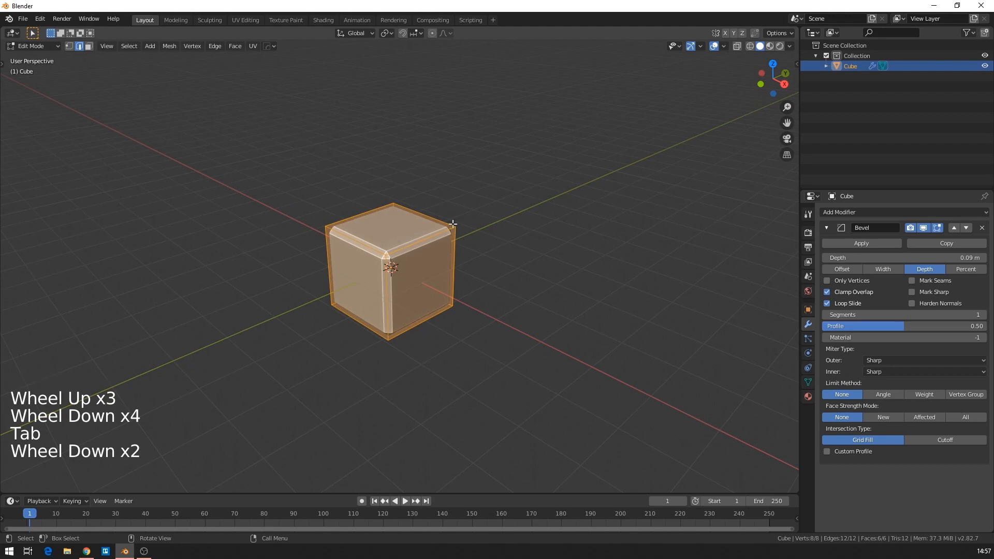
key("s")
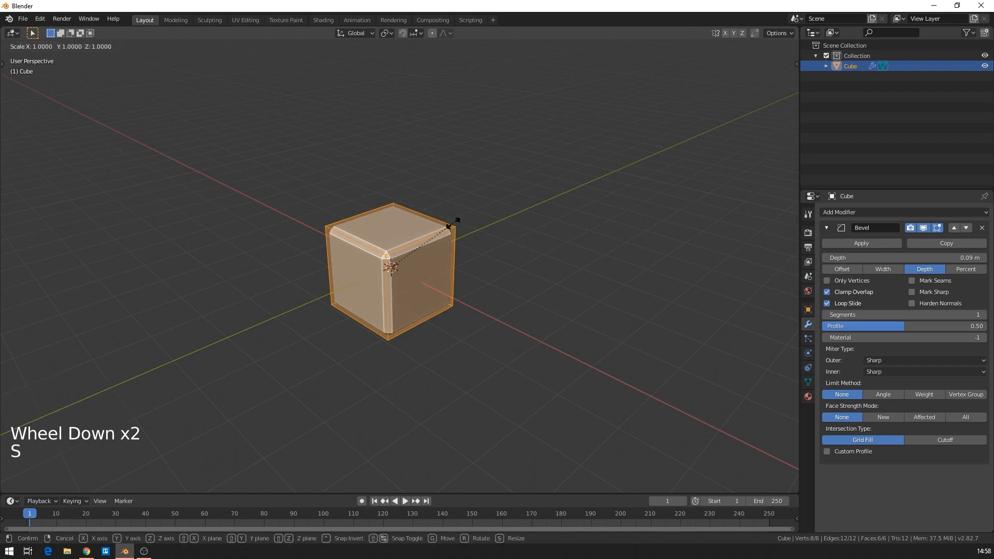
key("y")
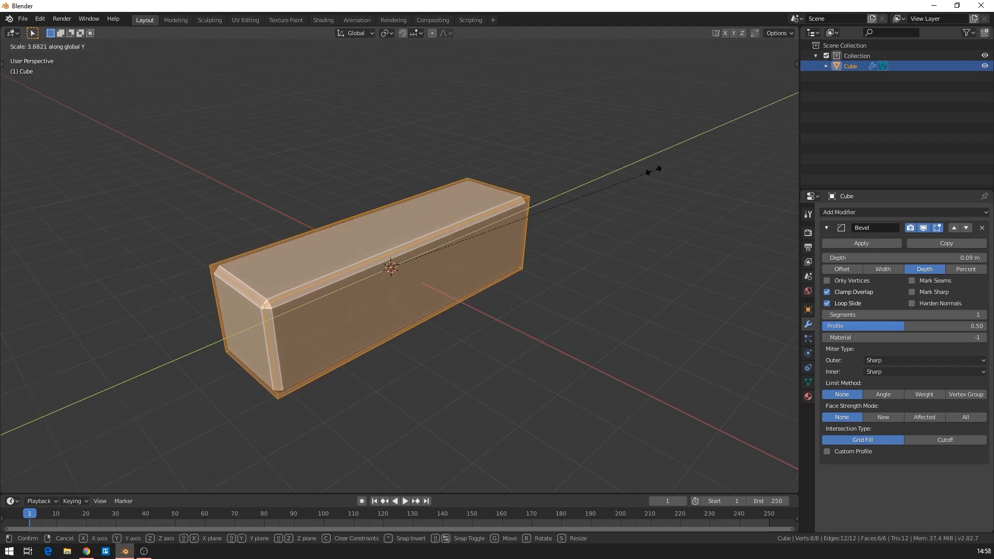
left_click(712, 160)
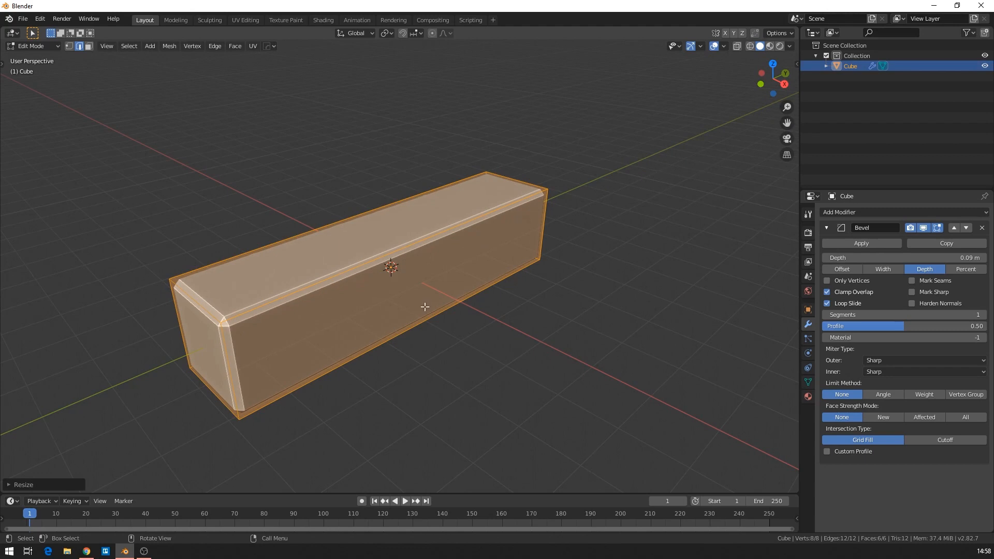
key("s")
key("x")
left_click(541, 380)
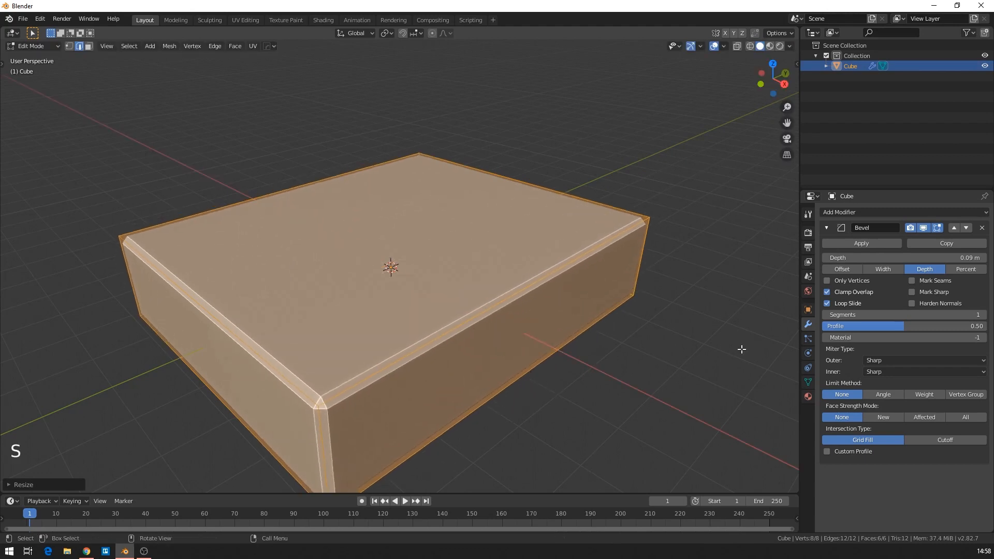
Step: Return to Object Mode and set the bevel's width method to Width with a value of 0.16 m
key("Tab")
left_click(892, 267)
left_click_drag(905, 263, 939, 263)
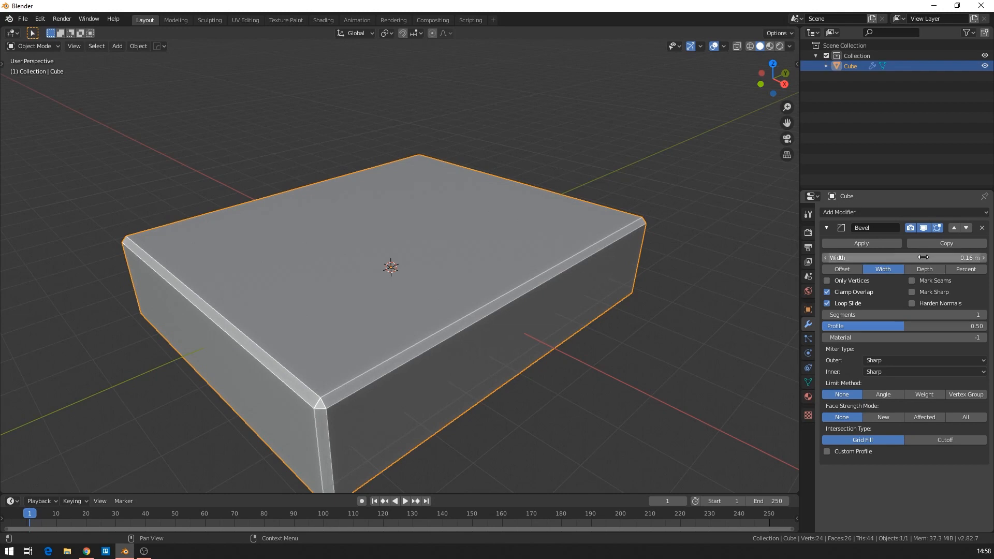
Step: Compare the Depth, Width, Offset and Percent width methods on the slab, and adjust the width percentage
left_click(924, 269)
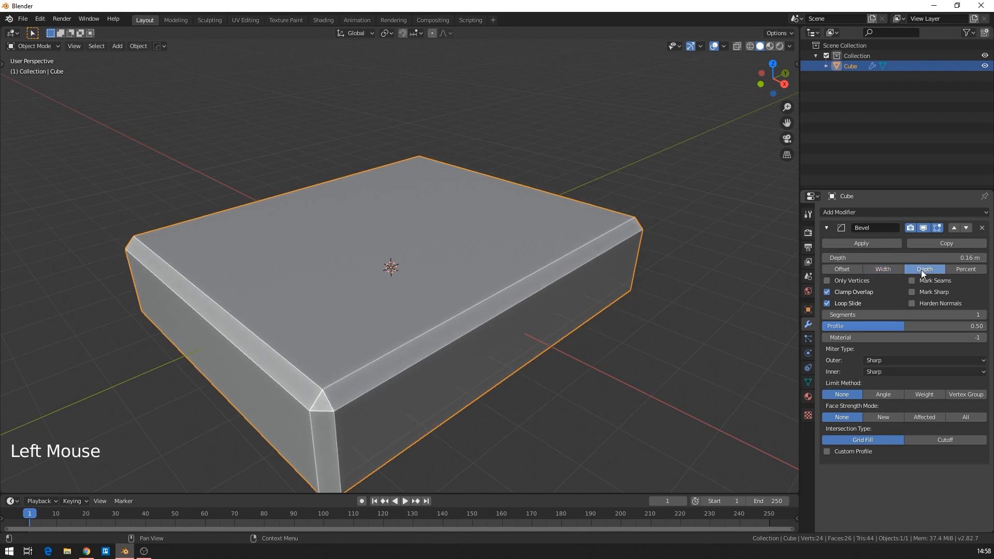
left_click(887, 269)
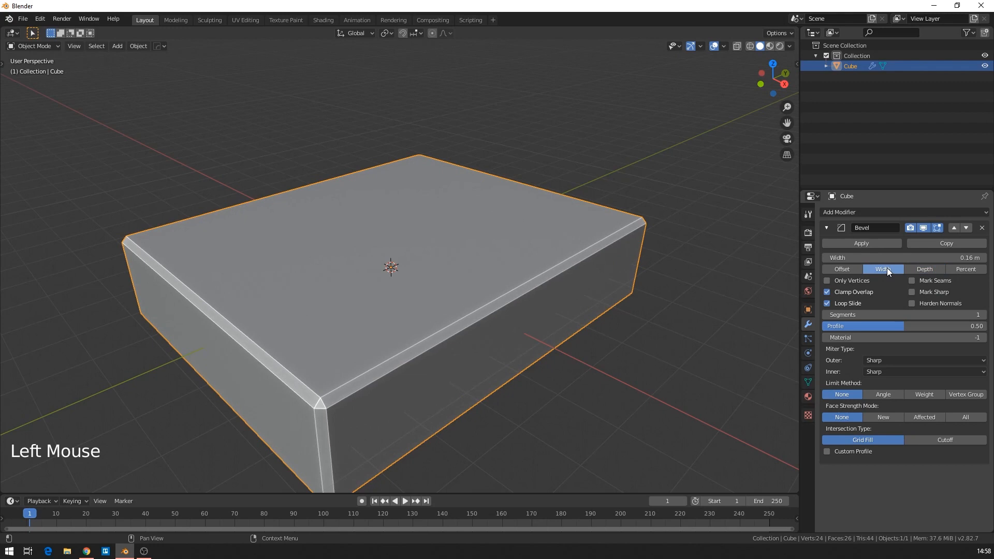
left_click(846, 269)
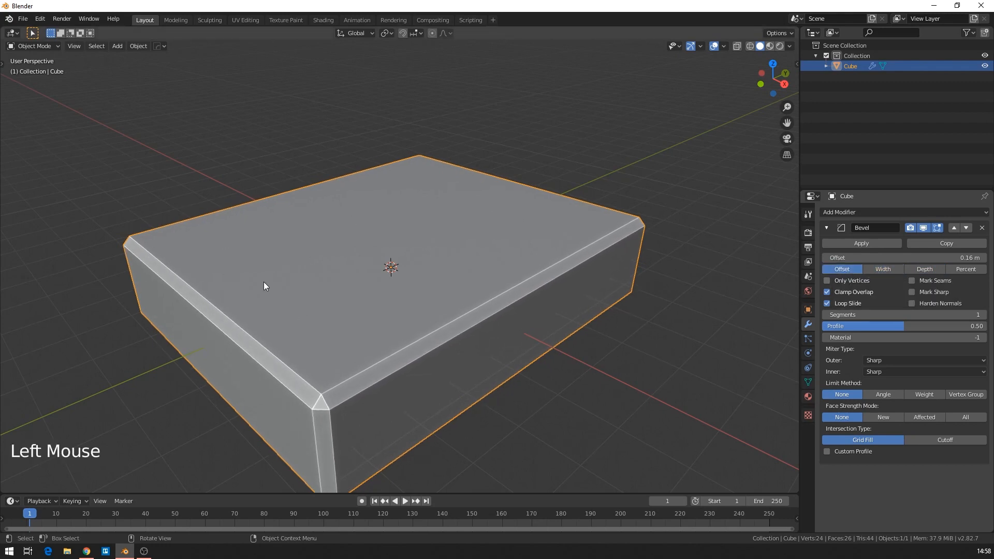
left_click(959, 269)
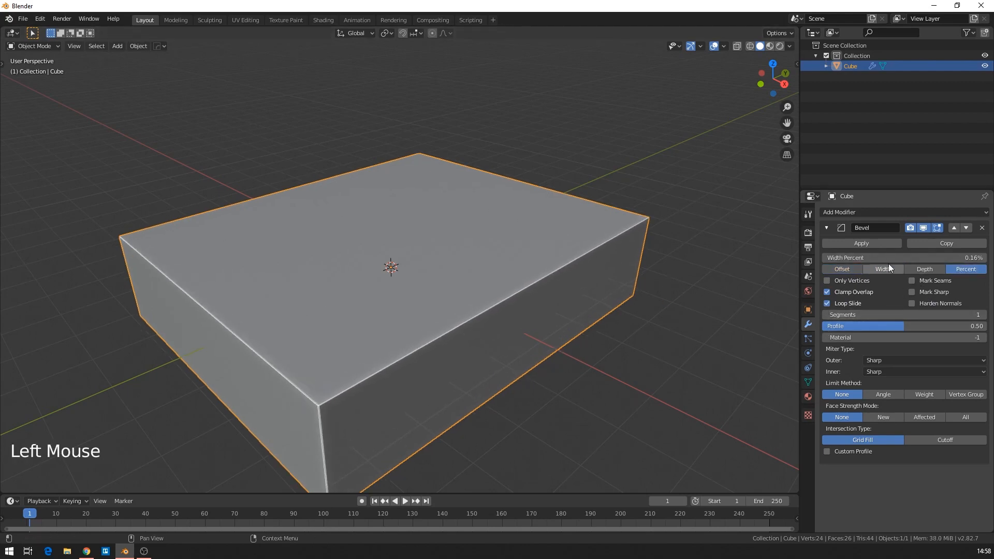
mouse_move(912, 256)
left_mouse_down()
mouse_move(955, 256)
mouse_move(921, 256)
left_mouse_up()
Step: Undo the width method changes and the slab's scaling, and return to Object Mode
key("ctrl+z")
key("ctrl+z")
key("ctrl+z")
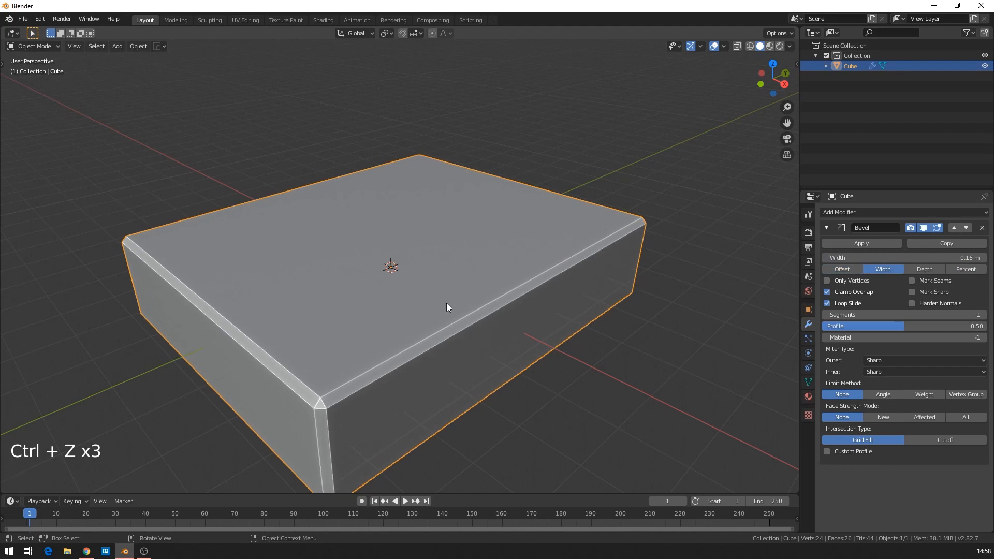
key("ctrl+z")
key("ctrl+z")
key("ctrl+z")
key("ctrl+z")
key("ctrl+z")
key("ctrl+z")
key("ctrl+z")
key("ctrl+z")
key("ctrl+z")
key("Tab")
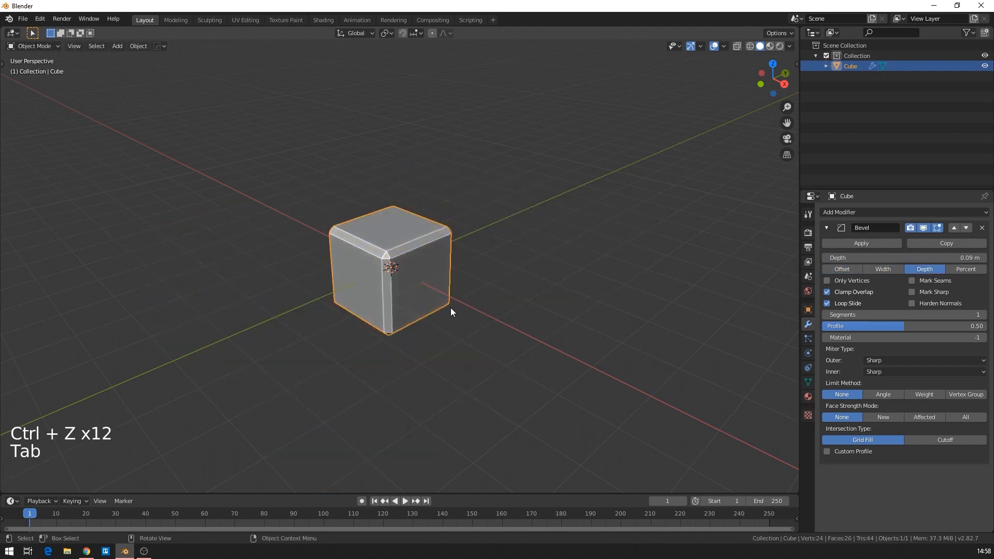
Step: Set the Bevel modifier's width method to Offset
scroll(453, 308, "up", 7)
middle_click_drag(455, 310, 593, 332, "shift")
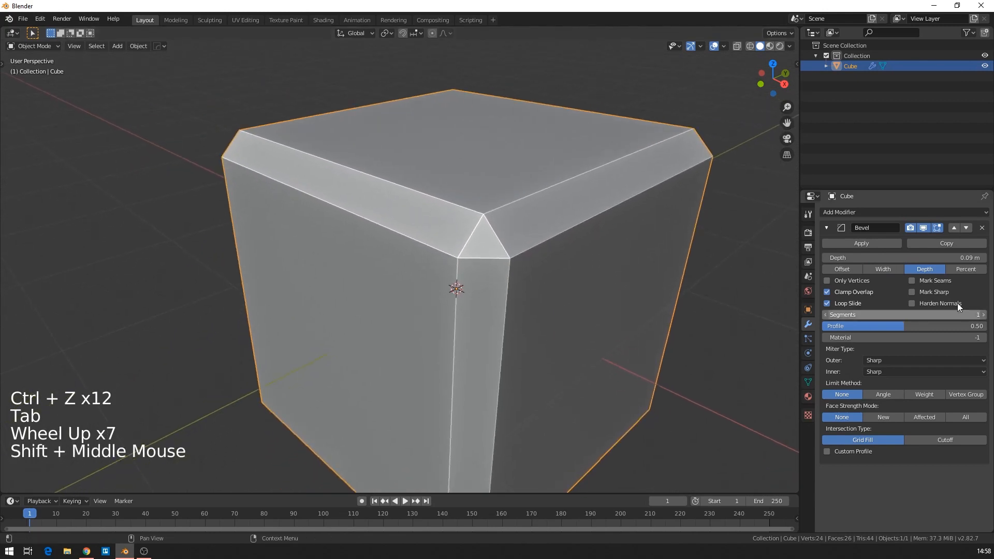
left_click(853, 270)
scroll(542, 322, "down", 3)
middle_click_drag(542, 322, 487, 318)
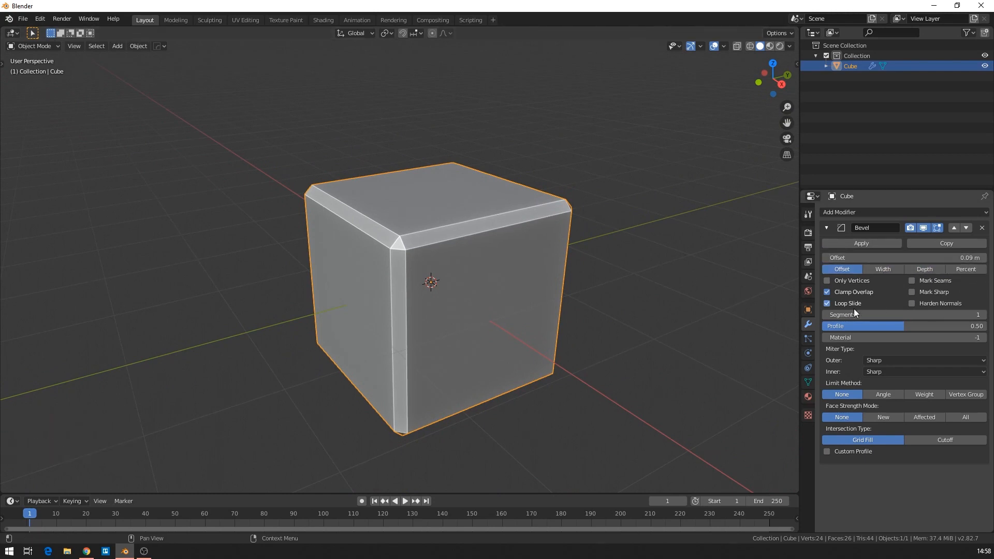
Step: Disable Clamp Overlap and Loop Slide in the Bevel modifier
left_click(827, 292)
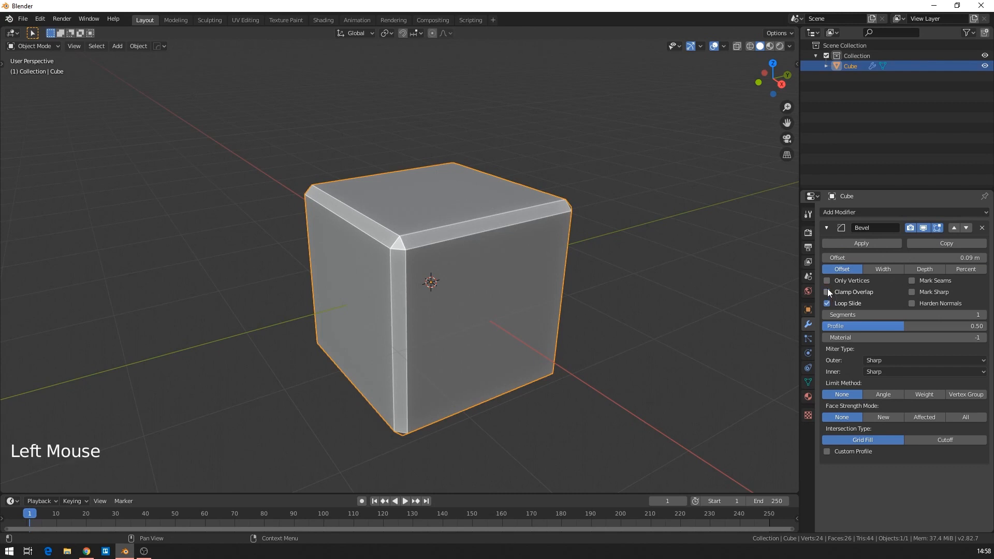
middle_click_drag(517, 297, 548, 309)
scroll(547, 308, "up", 2)
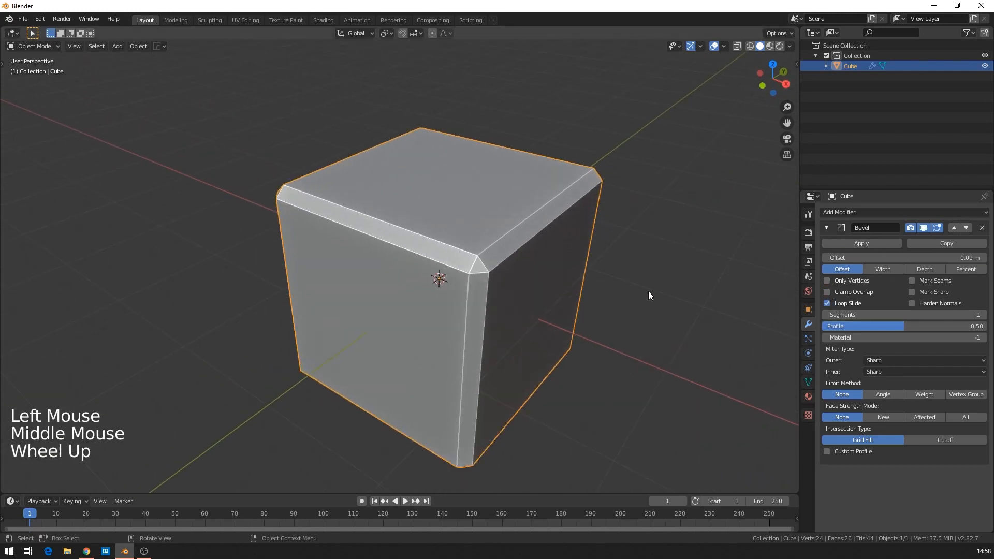
left_click(827, 304)
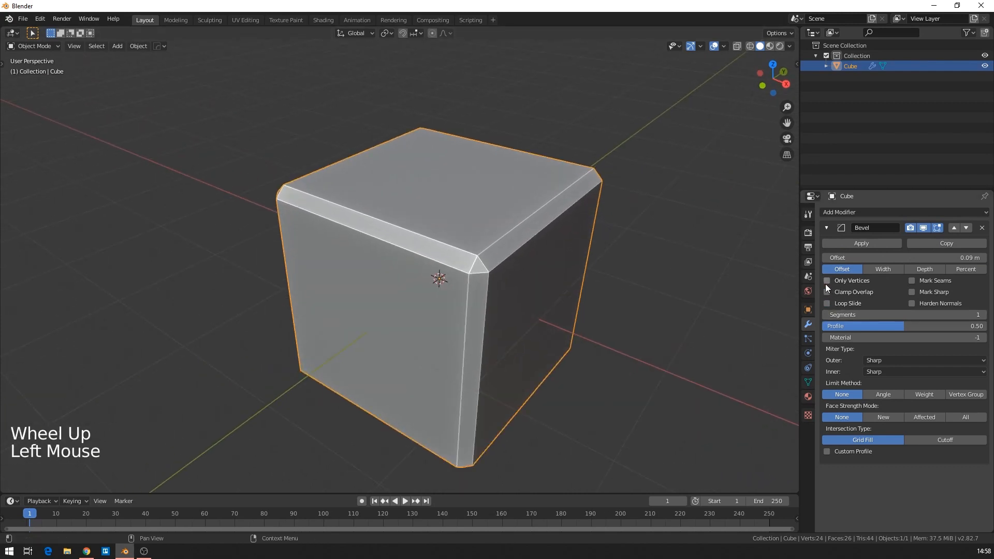
Step: Enable Only Vertices in the Bevel modifier and inspect the cube's beveled corners
left_click(827, 281)
scroll(571, 282, "down", 1)
scroll(458, 262, "up", 1)
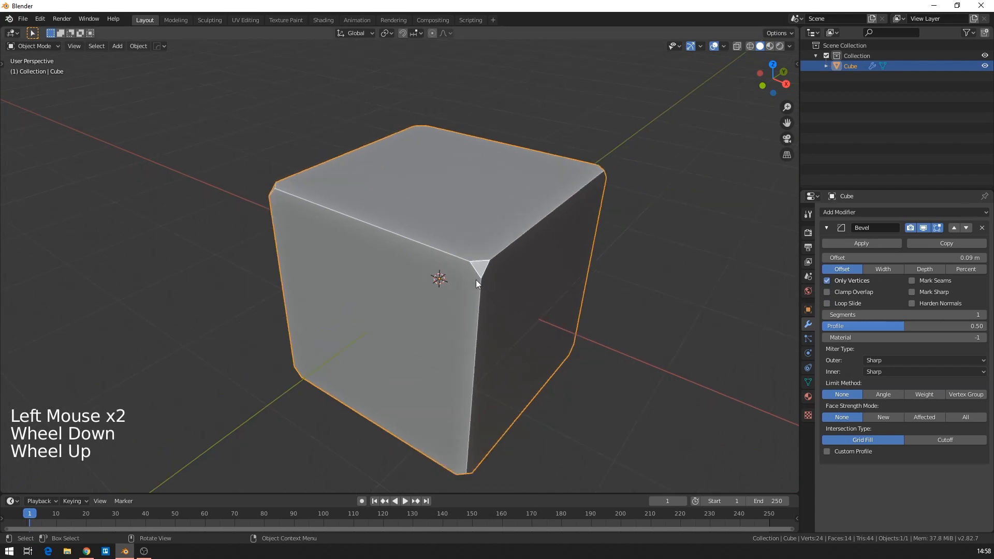
scroll(508, 257, "up", 1)
middle_click_drag(527, 278, 438, 192)
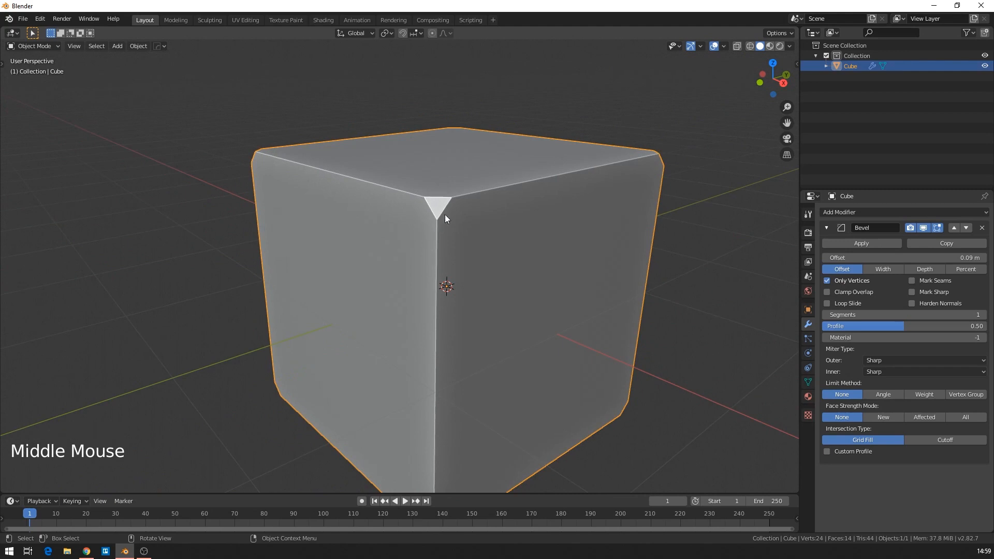
scroll(428, 272, "down", 2)
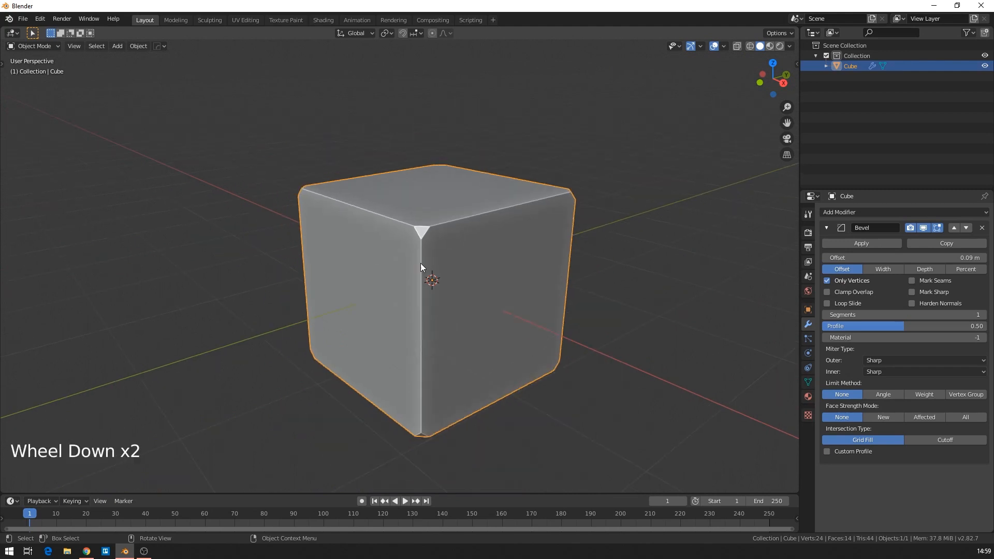
Step: Try a loop cut around the cube in Edit Mode, view its vertex bevels in Object Mode, and undo the cut
key("Tab")
key("ctrl+r")
left_click(354, 205)
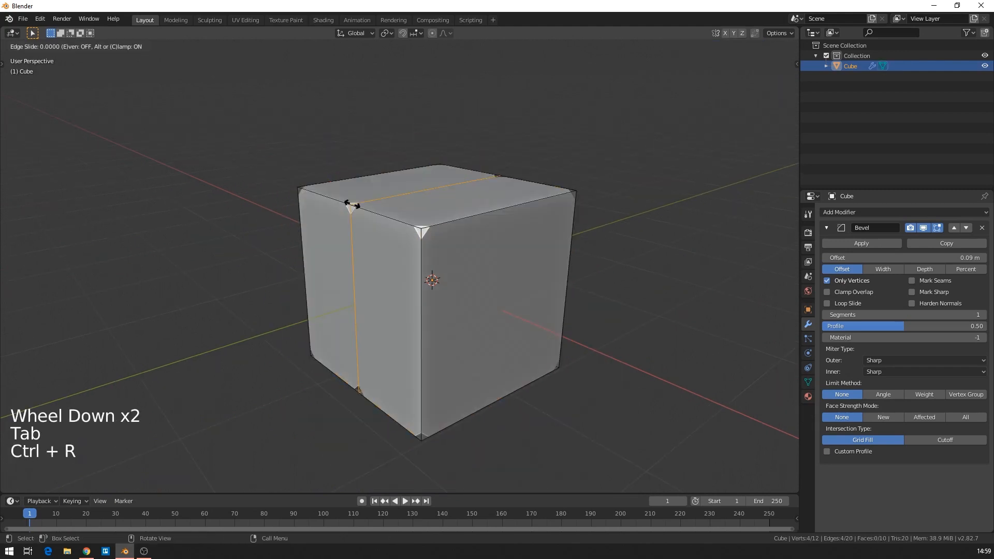
left_click(445, 249)
key("Tab")
middle_click_drag(383, 224, 420, 262)
key("ctrl+z")
key("ctrl+z")
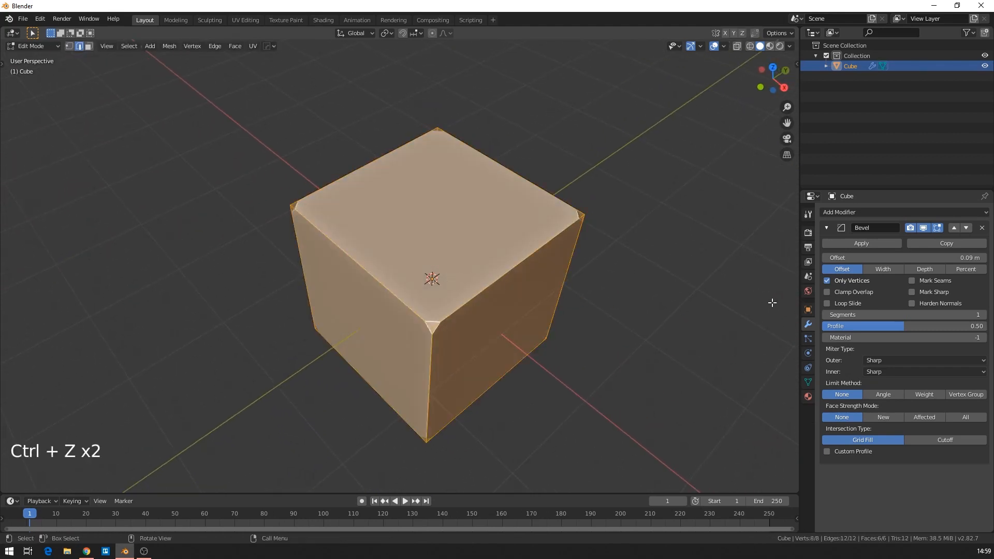
Step: Disable Only Vertices and re-enable Loop Slide in the Bevel modifier, leaving Clamp Overlap off
left_click(832, 280)
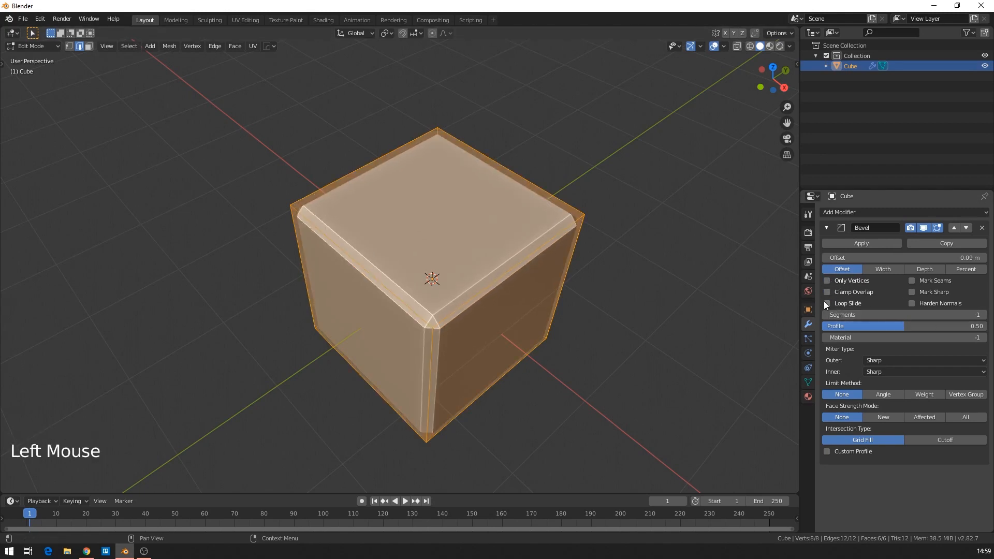
middle_click_drag(605, 267, 637, 262)
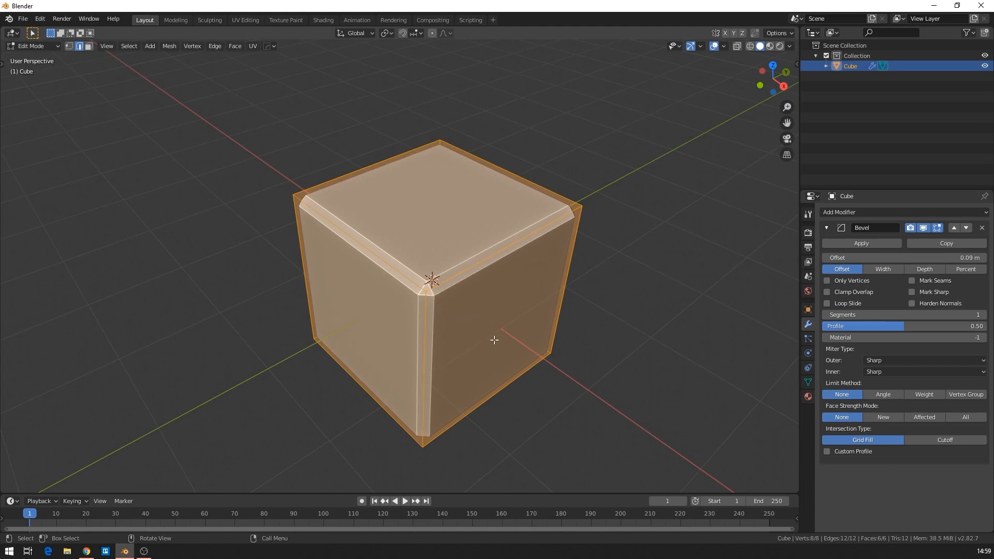
left_click(844, 294)
left_click(846, 302)
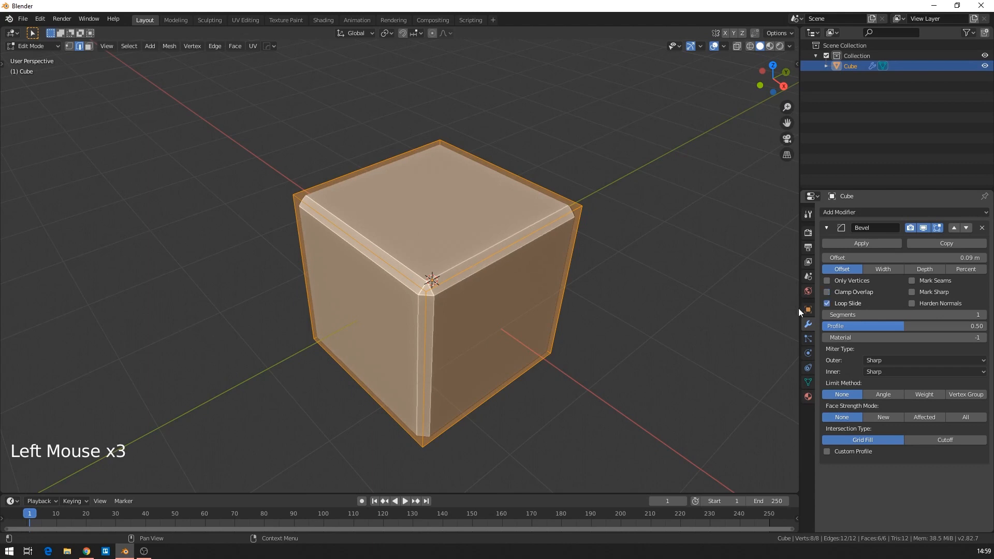
scroll(532, 289, "up", 2)
scroll(570, 294, "down", 2)
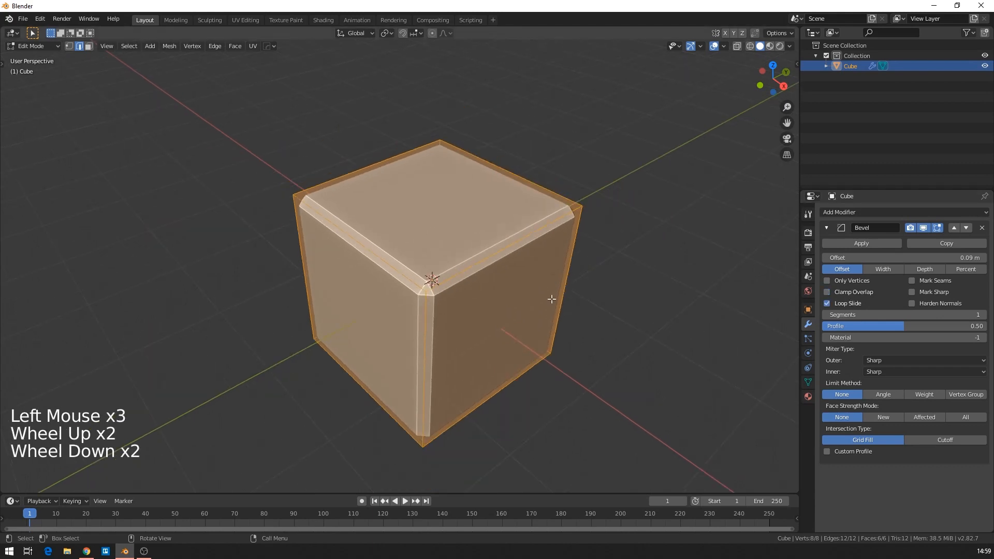
Step: Return to Object Mode and add a second cube, scaled down smaller than the beveled cube
key("Tab")
middle_click_drag(365, 239, 408, 238)
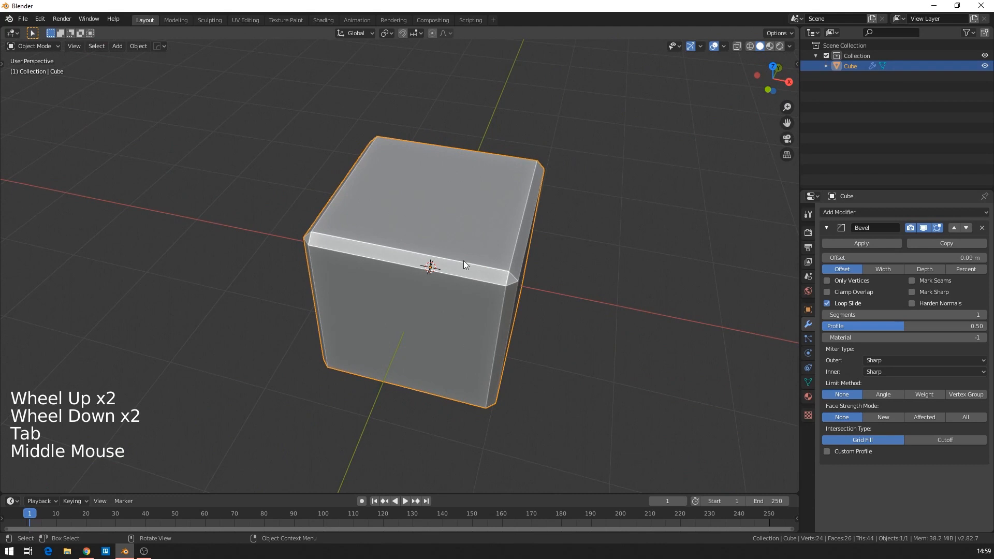
key("ctrl")
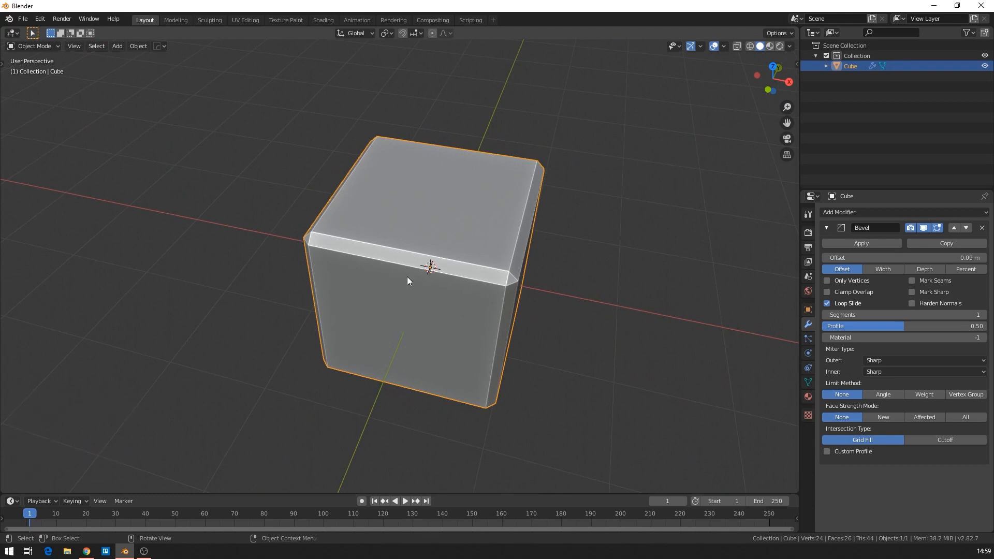
key("shift+a")
mouse_move(412, 275)
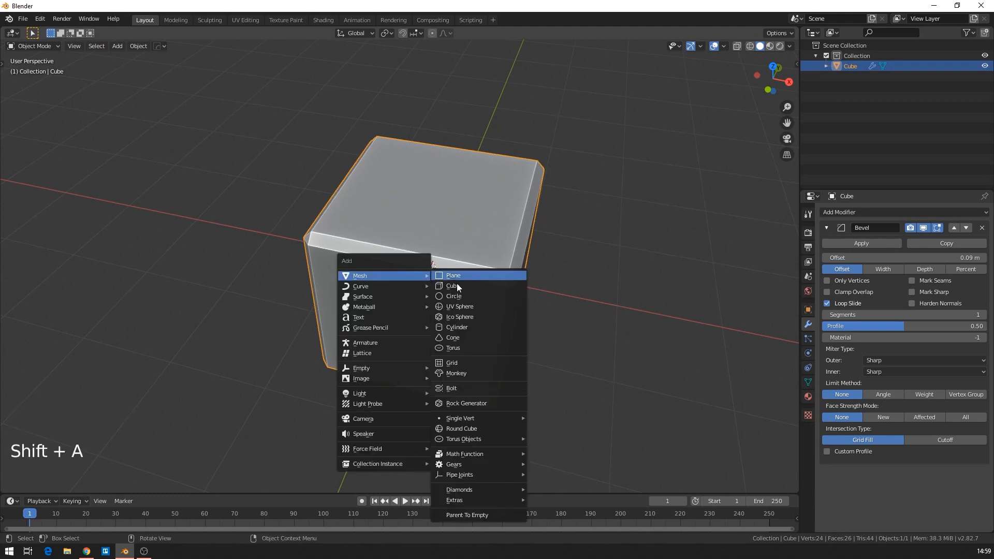
left_click(449, 281)
key("s")
left_click(522, 254)
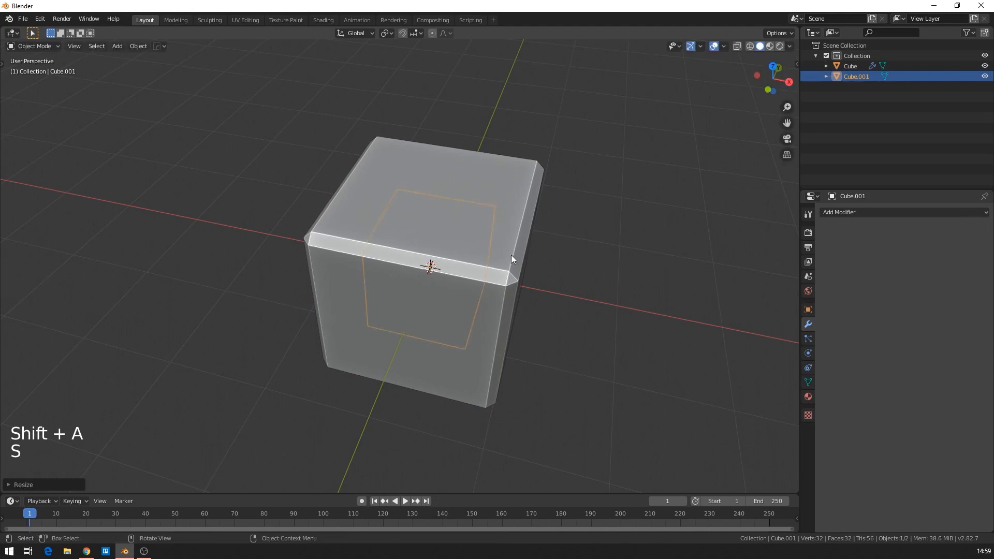
Step: Move the small cube so that it overlaps the upper front edge of the beveled cube
key("g")
left_click(438, 358)
key("g")
key("g")
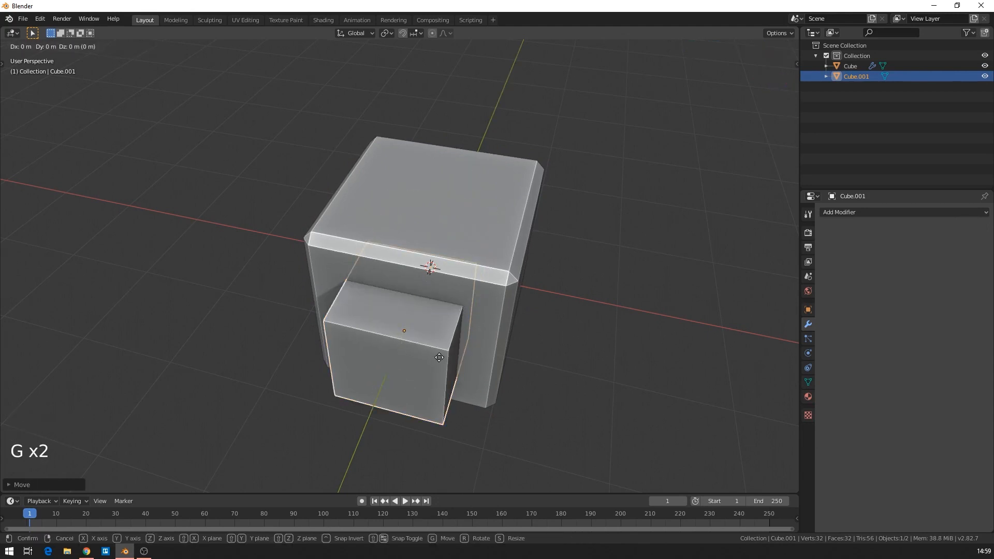
left_click(444, 291)
Step: Subtract the small cube from the beveled cube with a non-destructive Boolean difference, and hide the Cutters collection
left_click(491, 273, "shift")
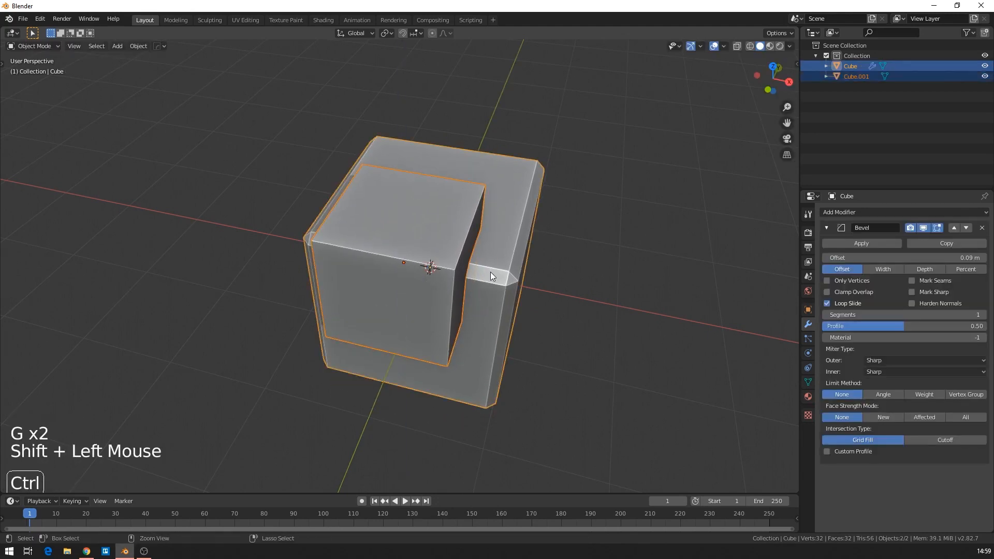
key("ctrl+KP_Subtract")
scroll(490, 267, "up", 2)
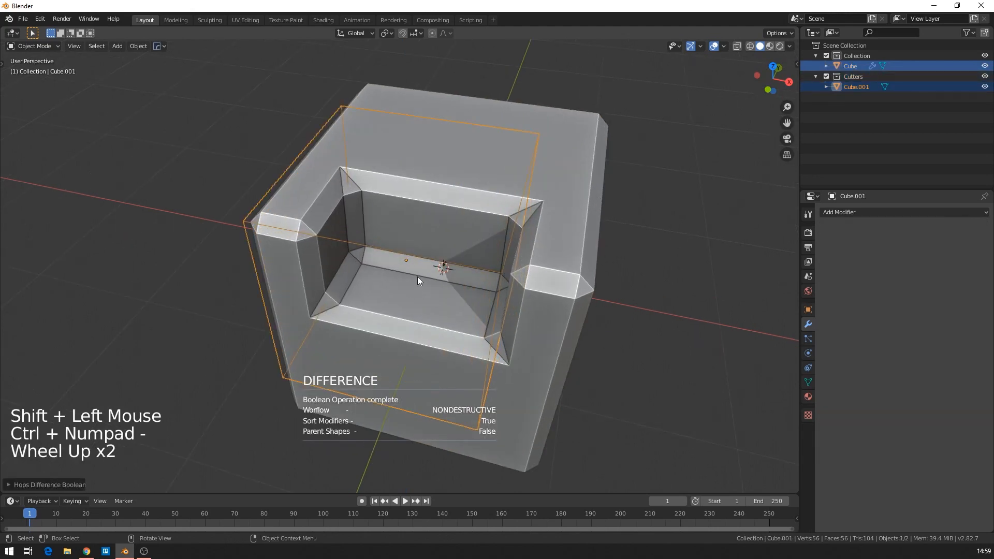
scroll(492, 255, "down", 1)
key("1")
left_click(515, 266)
middle_click_drag(515, 265, 461, 241)
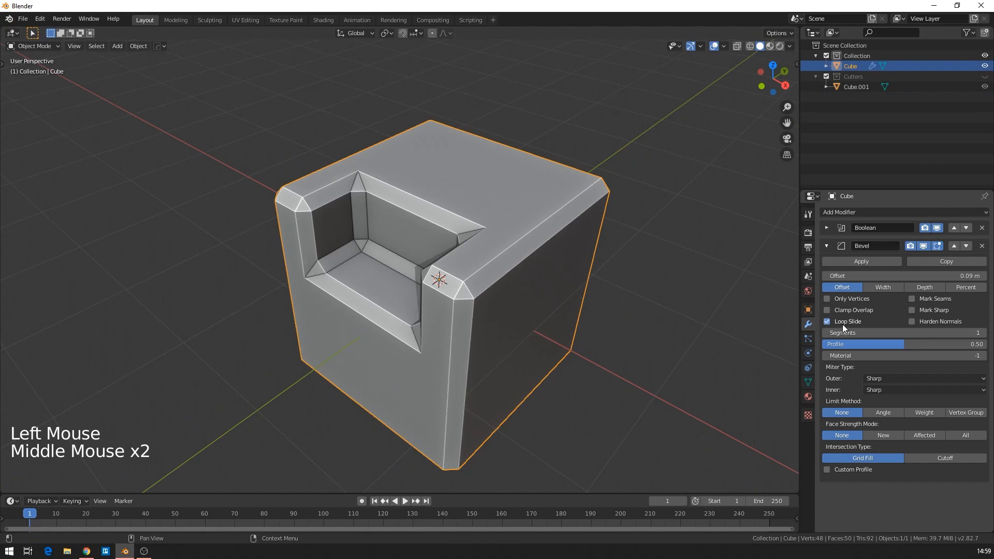
Step: Set the notched cube's Bevel modifier to 6 segments and an offset of 0.03 m
mouse_move(937, 273)
left_mouse_down()
mouse_move(989, 274)
mouse_move(953, 274)
left_mouse_up()
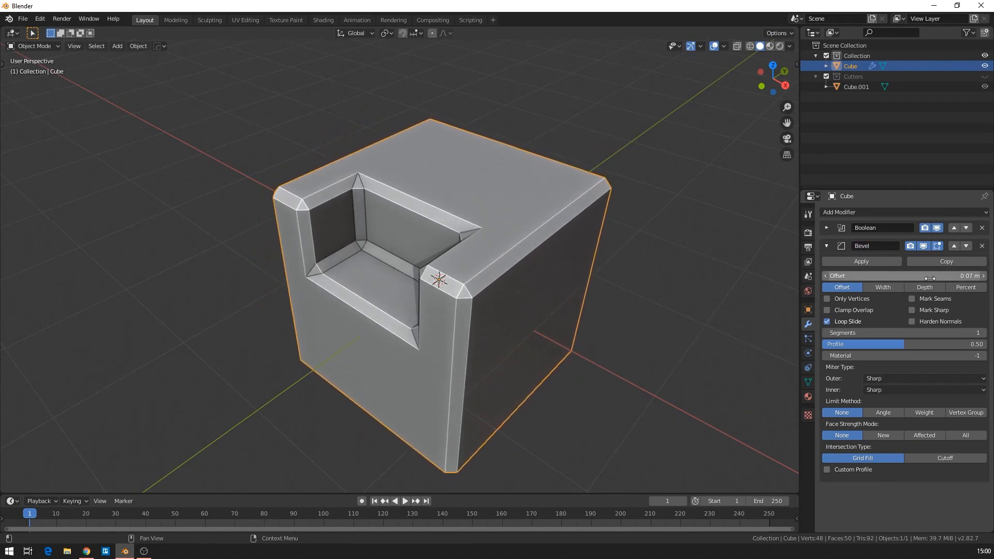
left_click(984, 333)
left_click(984, 333)
left_click(983, 333)
left_click(984, 333)
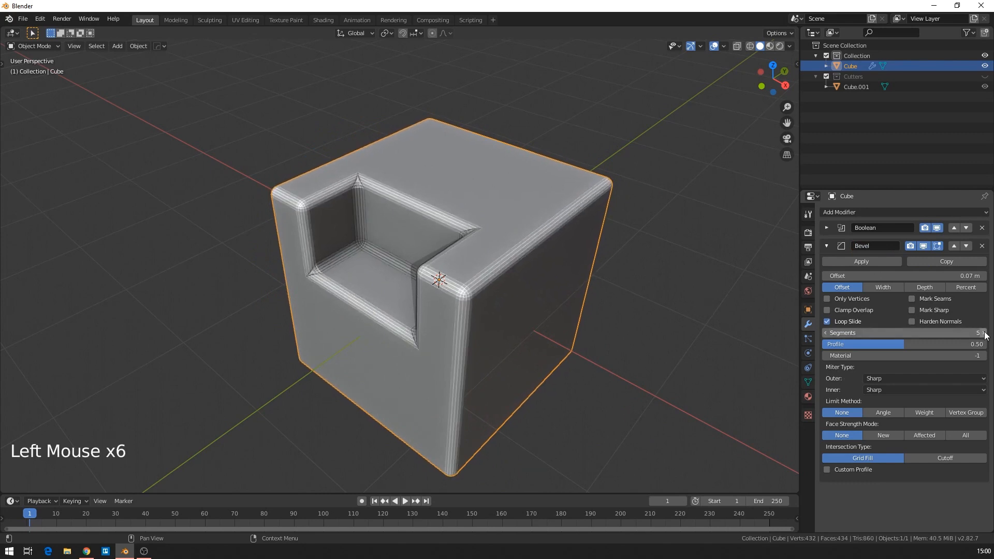
left_click(983, 333)
scroll(529, 287, "up", 1)
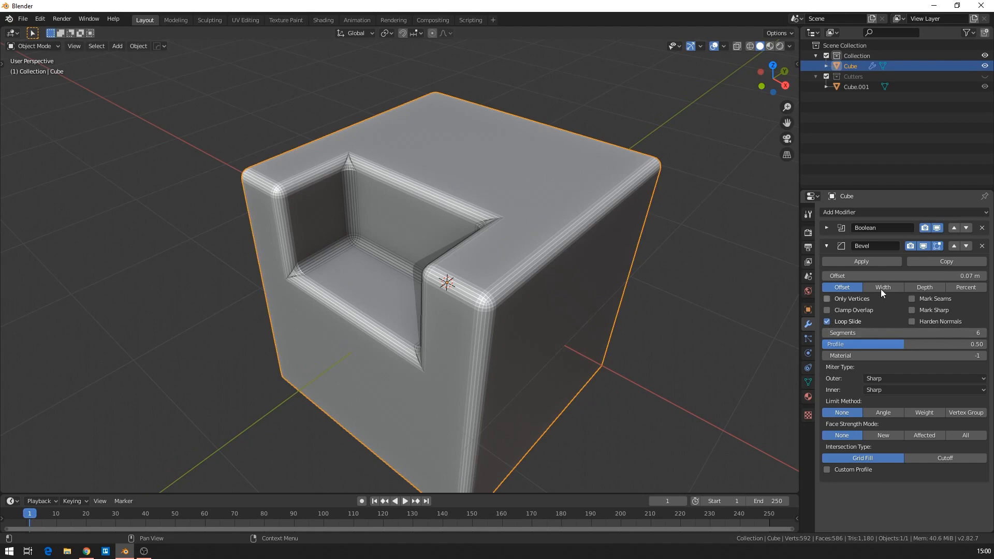
mouse_move(914, 276)
left_mouse_down()
mouse_move(962, 276)
mouse_move(912, 276)
left_mouse_up()
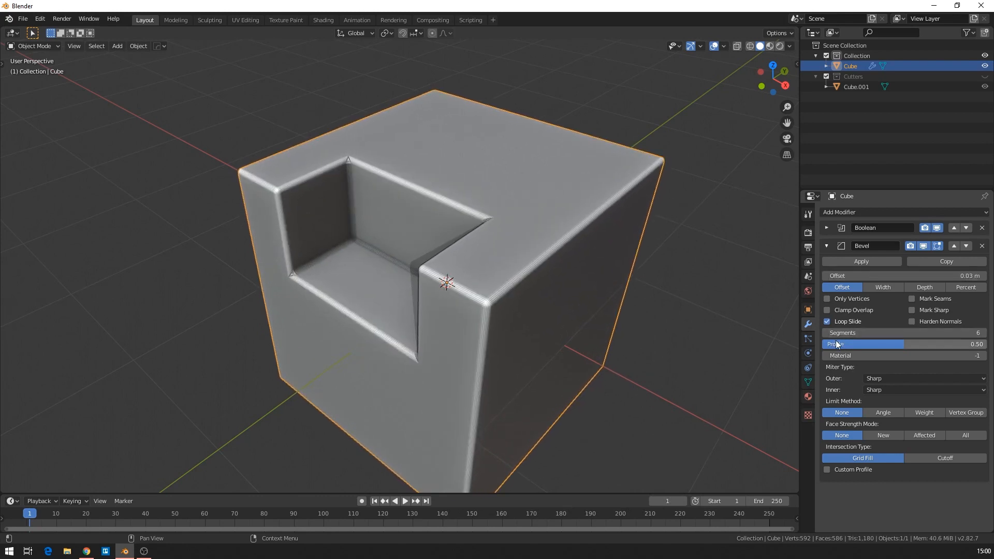
Step: Enable Clamp Overlap and raise the Bevel offset to 2.03 m, inspecting the notch from several angles
left_click(837, 309)
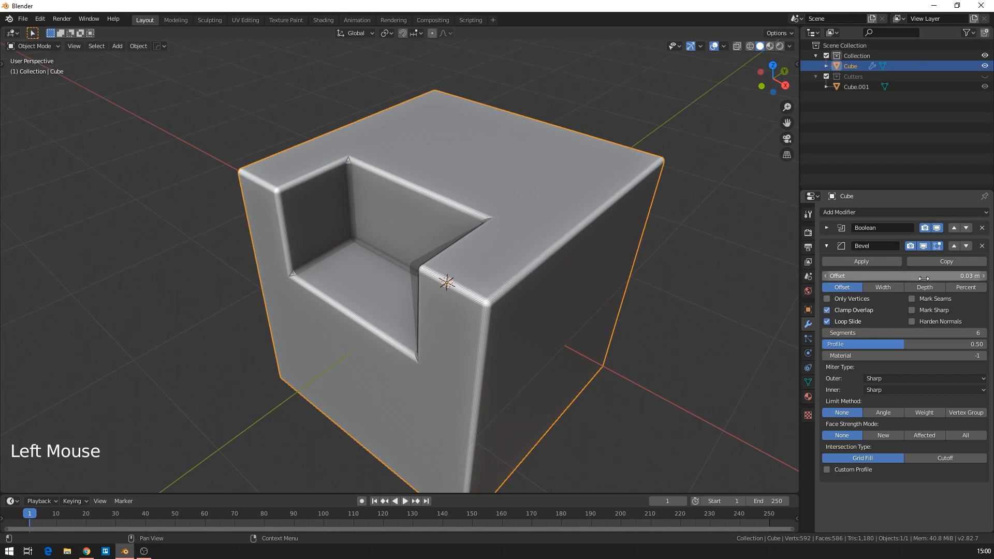
left_click_drag(919, 278, 844, 292)
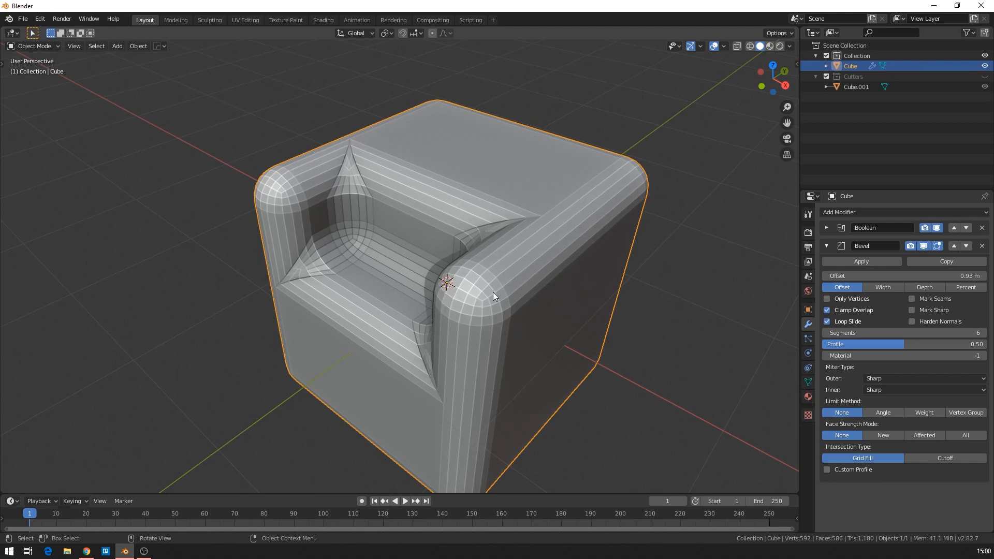
left_click_drag(917, 276, 926, 275)
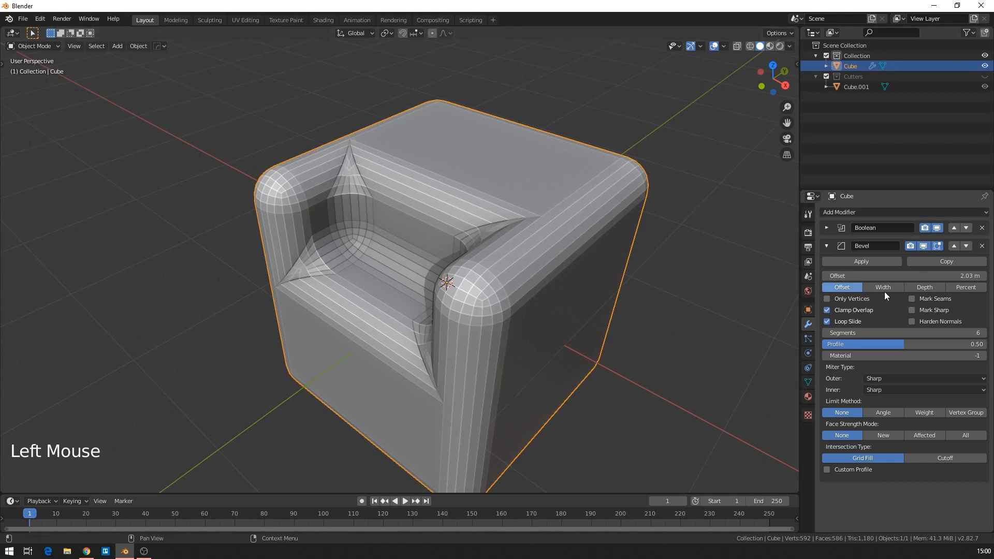
middle_click_drag(604, 295, 266, 253)
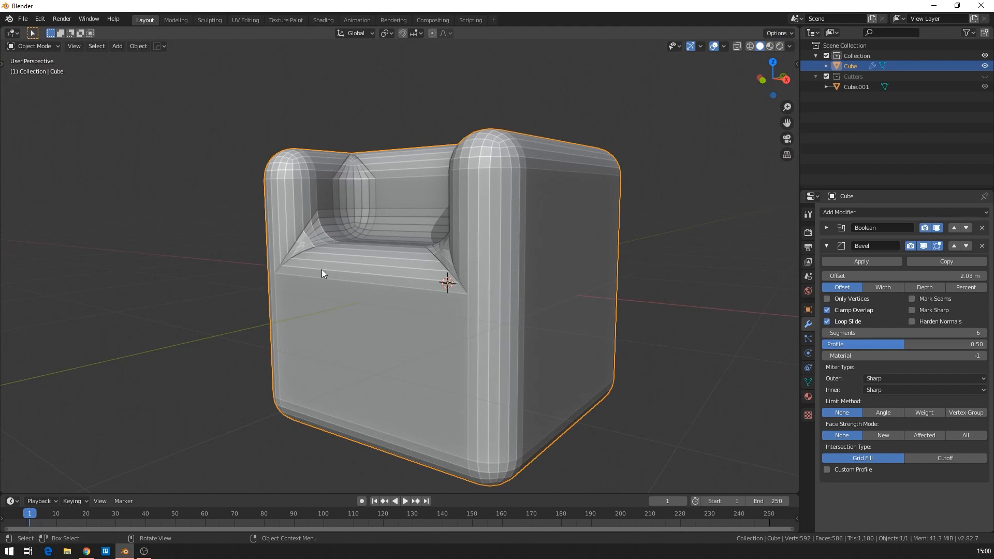
middle_click_drag(380, 264, 771, 319)
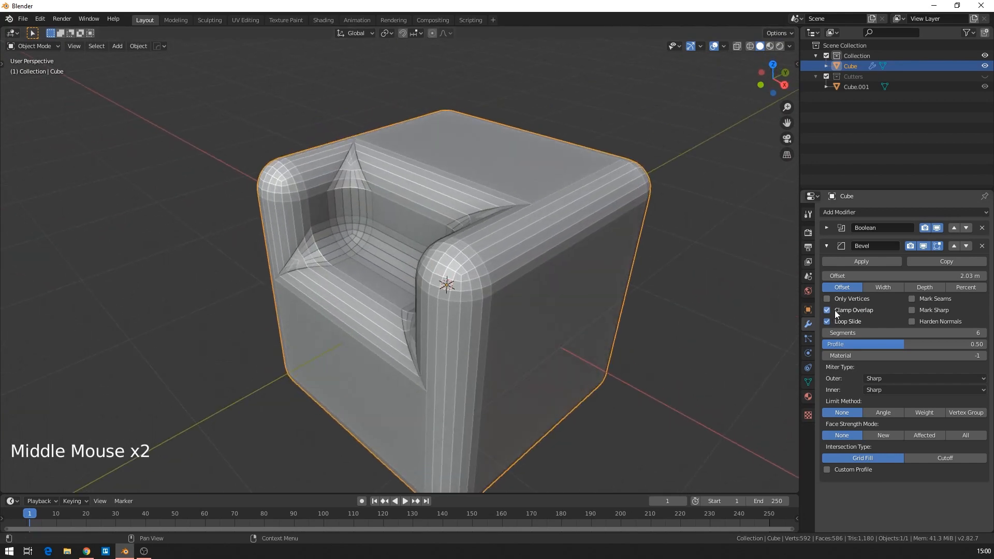
Step: Try the 2.03 m bevel with Clamp Overlap disabled, inspect the mesh, and re-enable Clamp Overlap
left_click(840, 310)
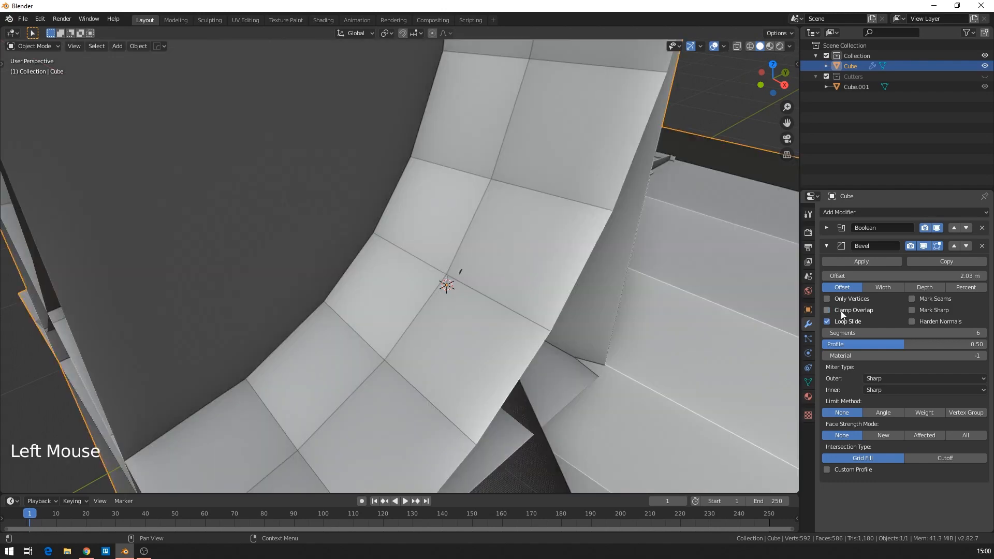
scroll(557, 286, "down", 7)
scroll(482, 285, "up", 2)
middle_click_drag(482, 290, 600, 302)
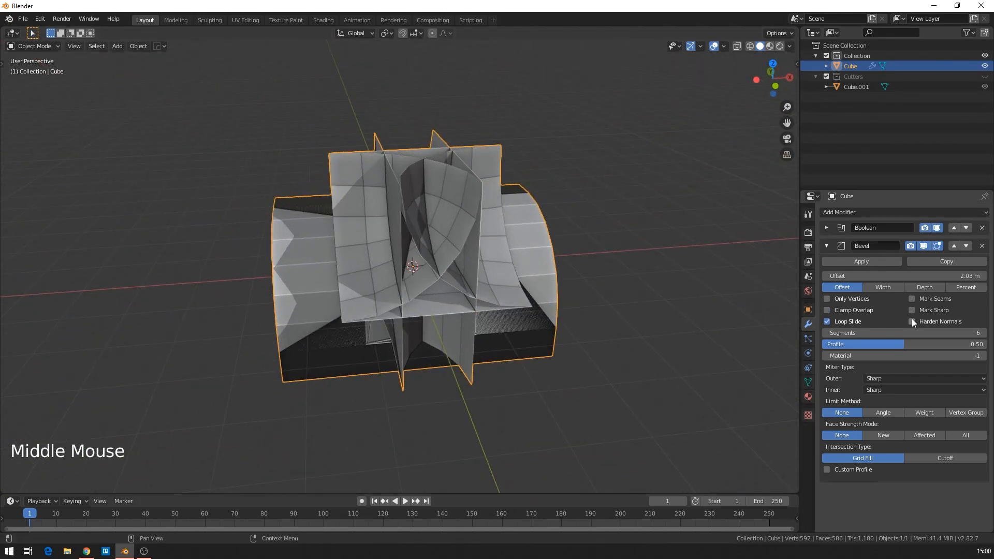
left_click(862, 309)
middle_click_drag(656, 276, 580, 282)
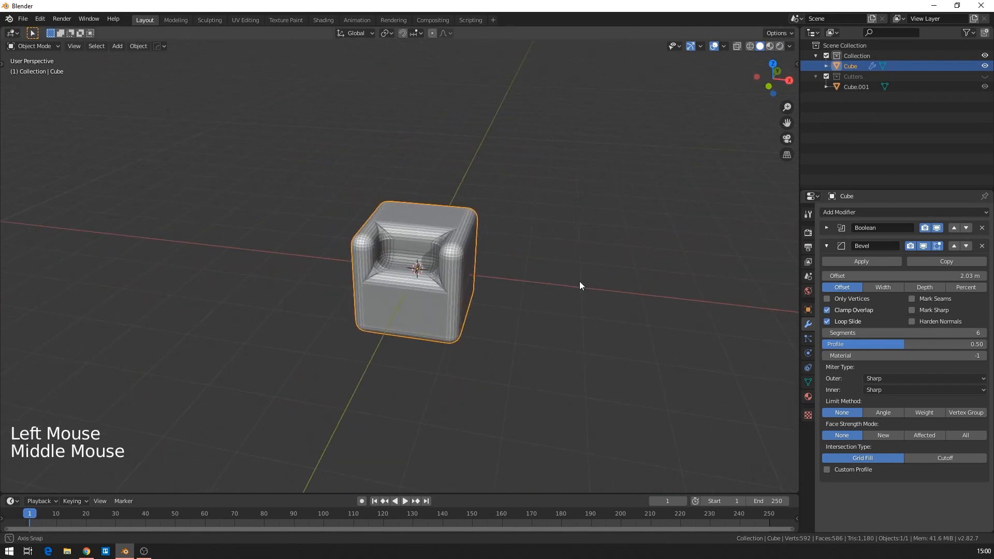
scroll(577, 275, "up", 4)
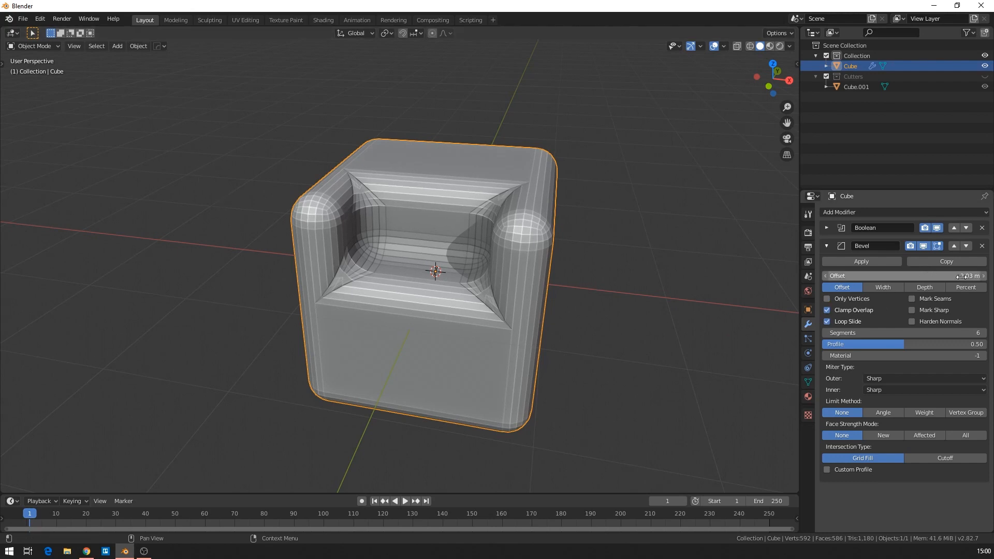
Step: Lower the Bevel modifier's offset to 0.06 m
left_click_drag(883, 275, 859, 275)
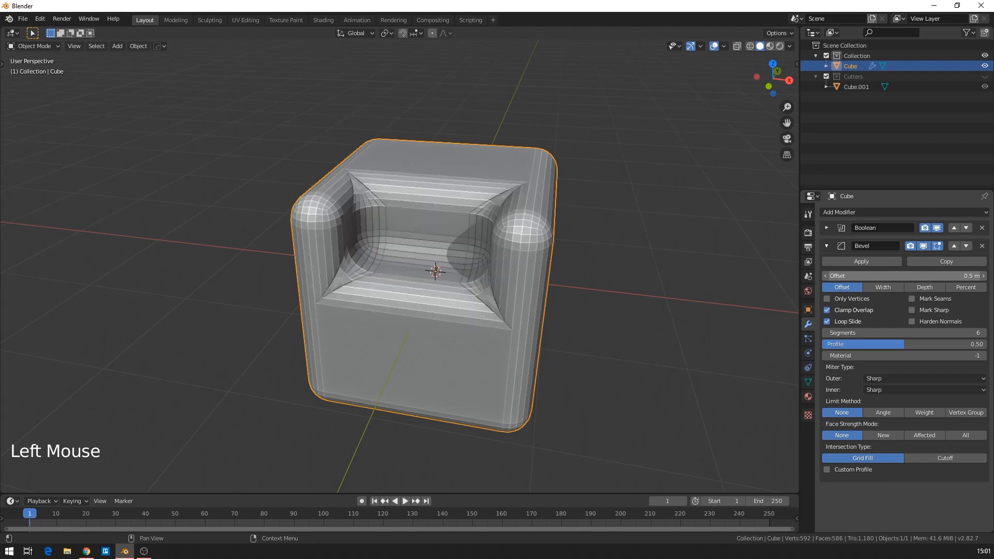
left_click_drag(880, 276, 868, 276)
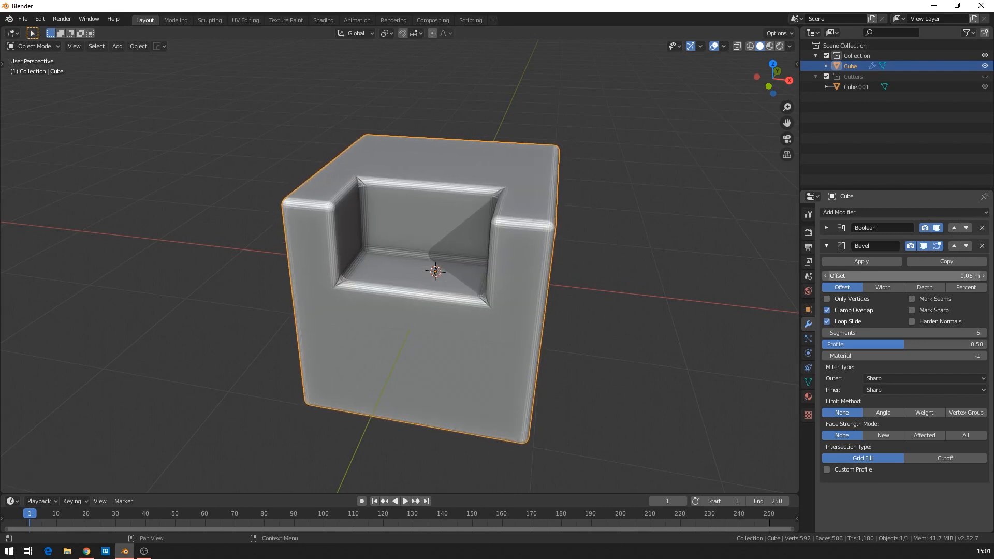
middle_click_drag(567, 291, 611, 288)
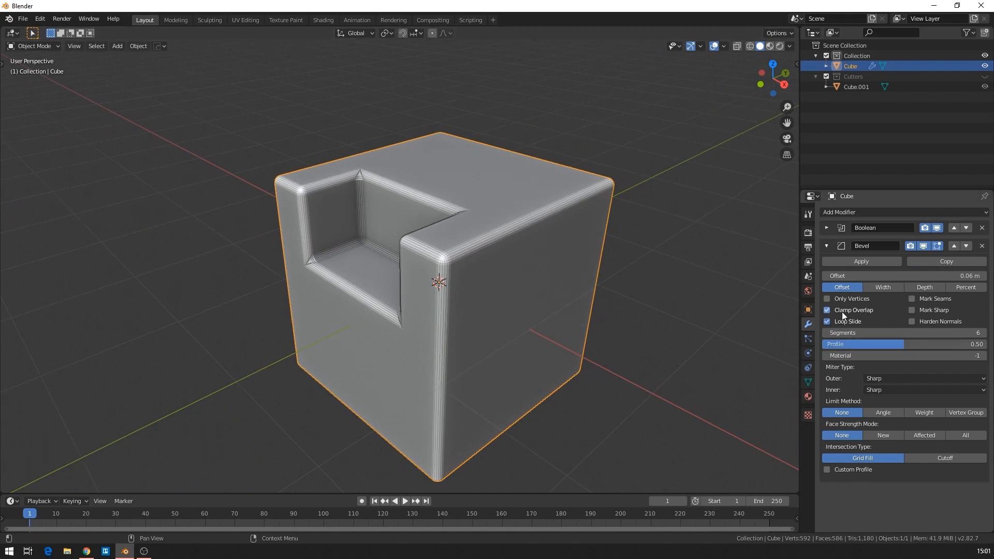
Step: Switch Loop Slide off and back on in the Bevel modifier, and disable Clamp Overlap
left_click(826, 322)
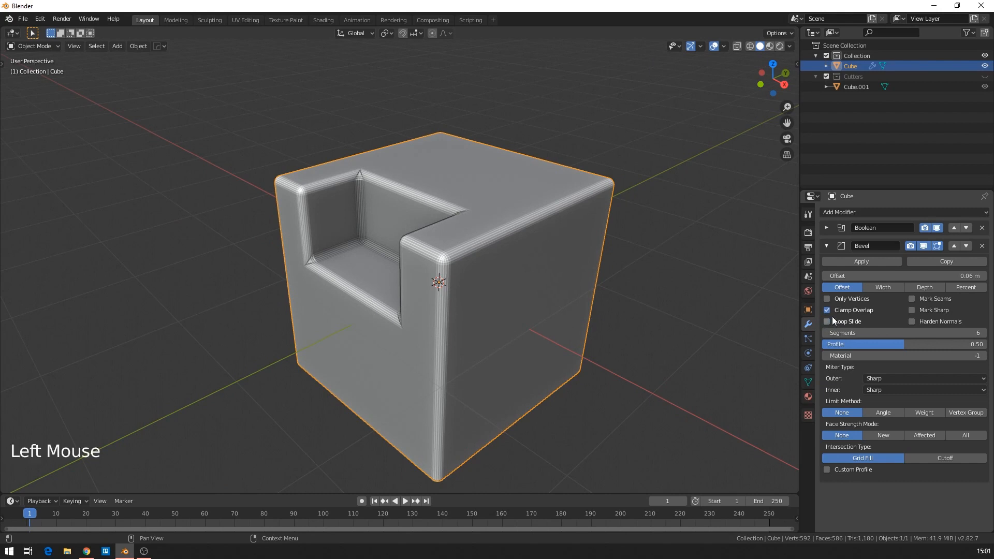
left_click(831, 311)
left_click(828, 321)
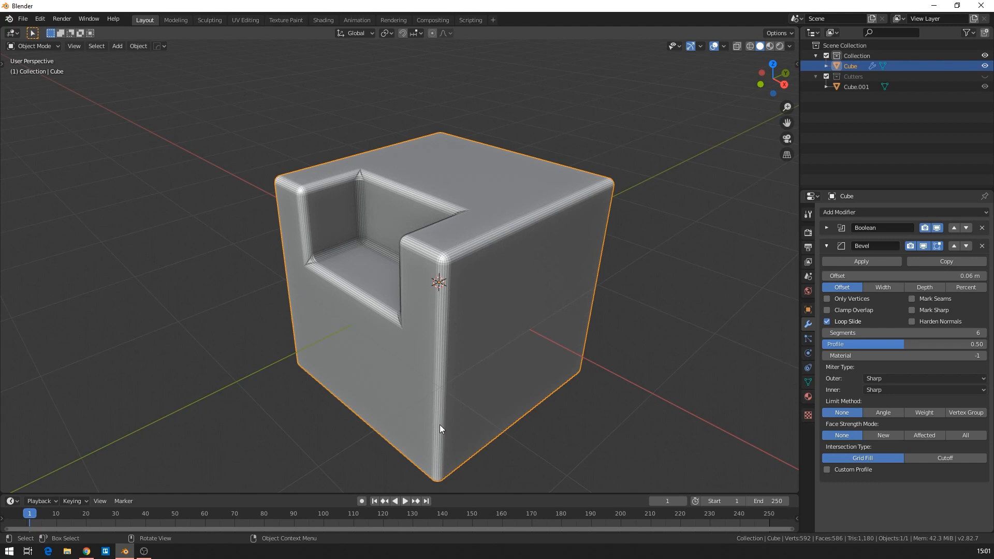
middle_click_drag(284, 344, 325, 359)
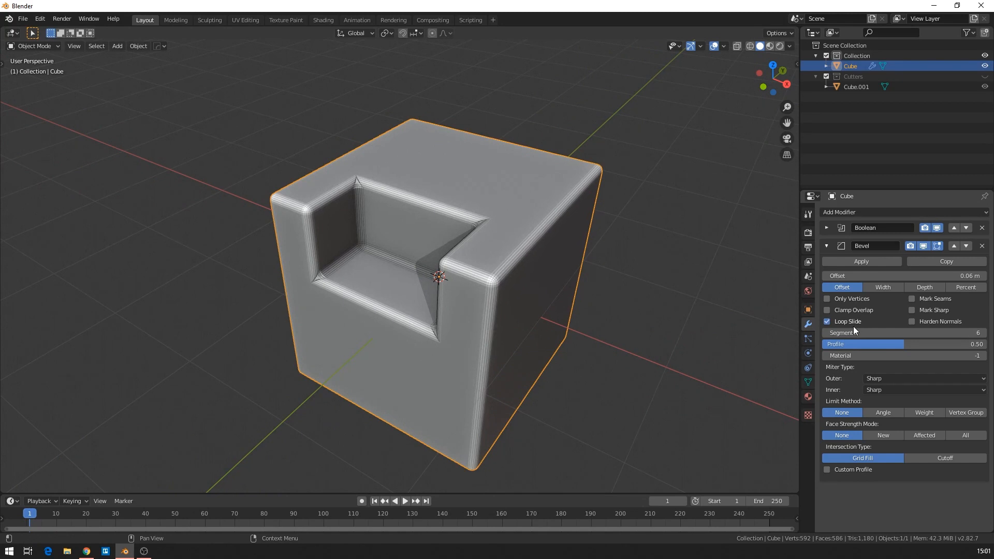
Step: Try a loop cut across the middle of the cube in Edit Mode
key("Tab")
left_click(574, 253)
key("Tab")
middle_click_drag(573, 253, 535, 319)
key("ctrl+r")
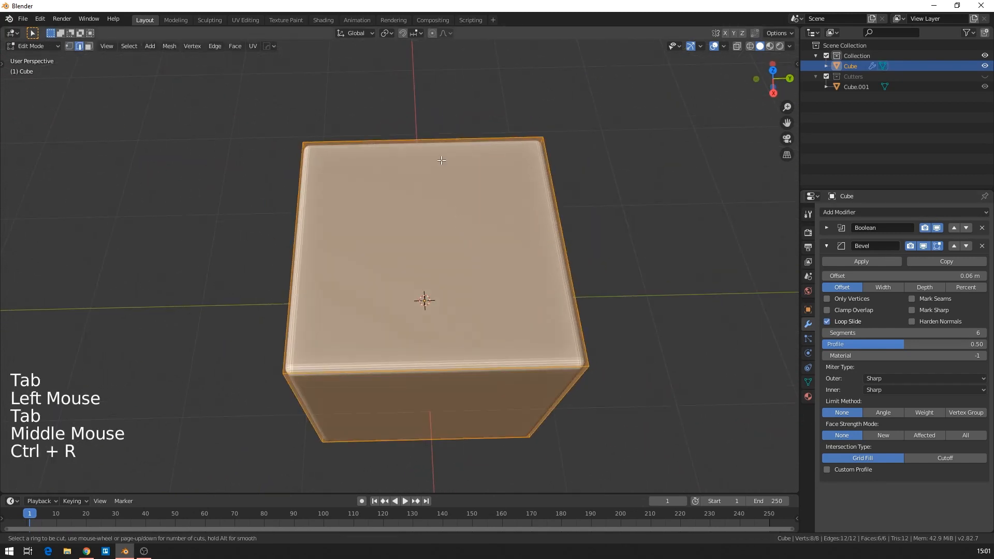
left_click(425, 145)
left_click(426, 146)
Step: Try edge-sliding and freely moving the new loop, cancel each transform, and undo the loop cut
key("g")
key("g")
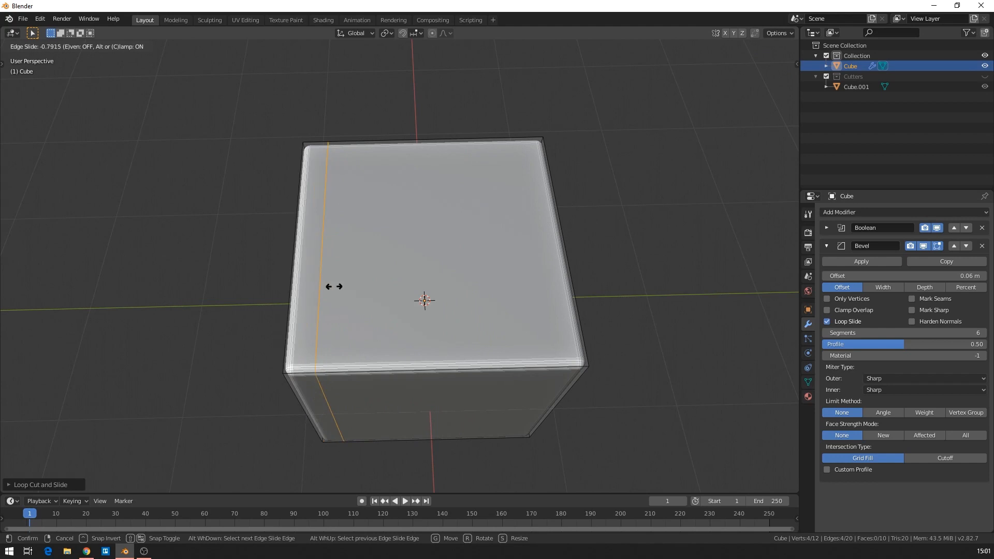
right_click(469, 257)
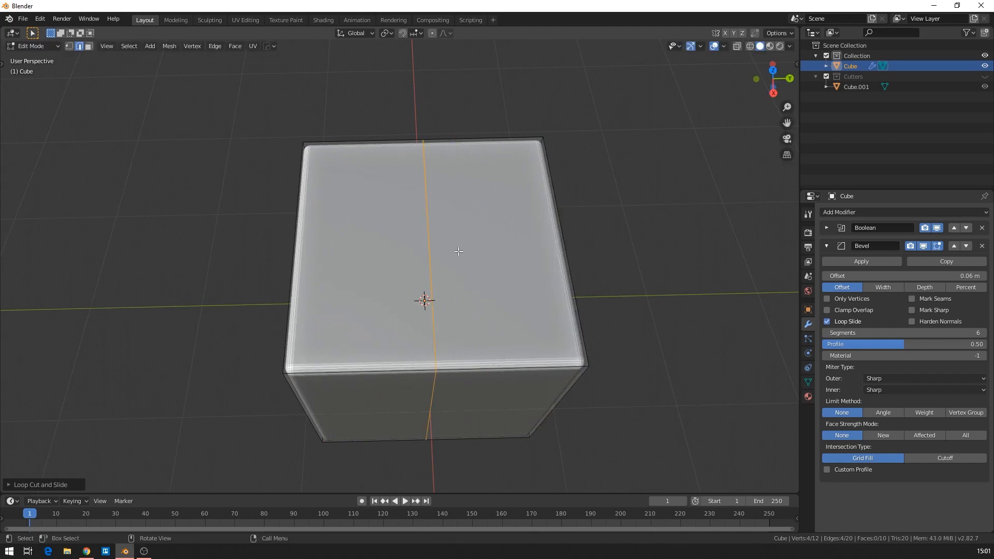
key("g")
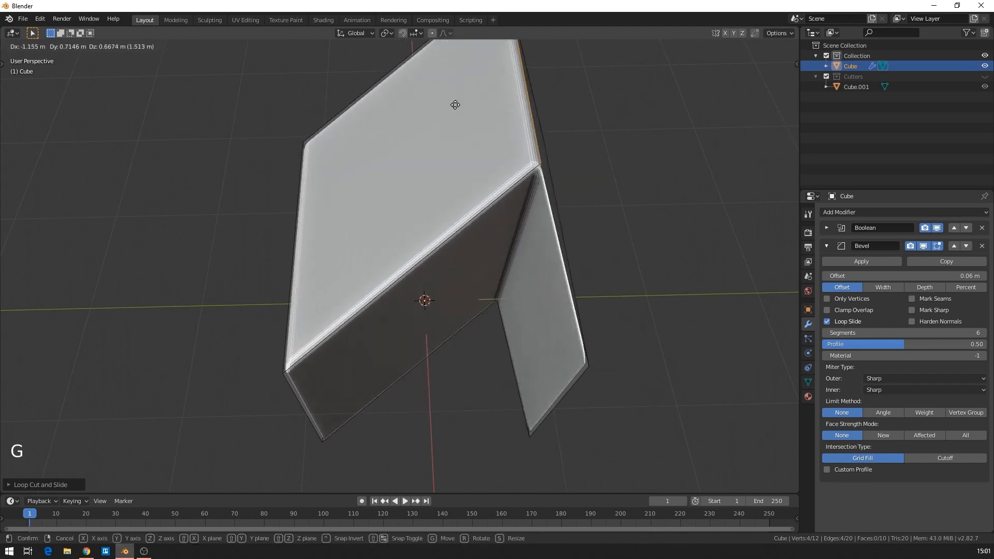
right_click(389, 301)
key("g")
key("g")
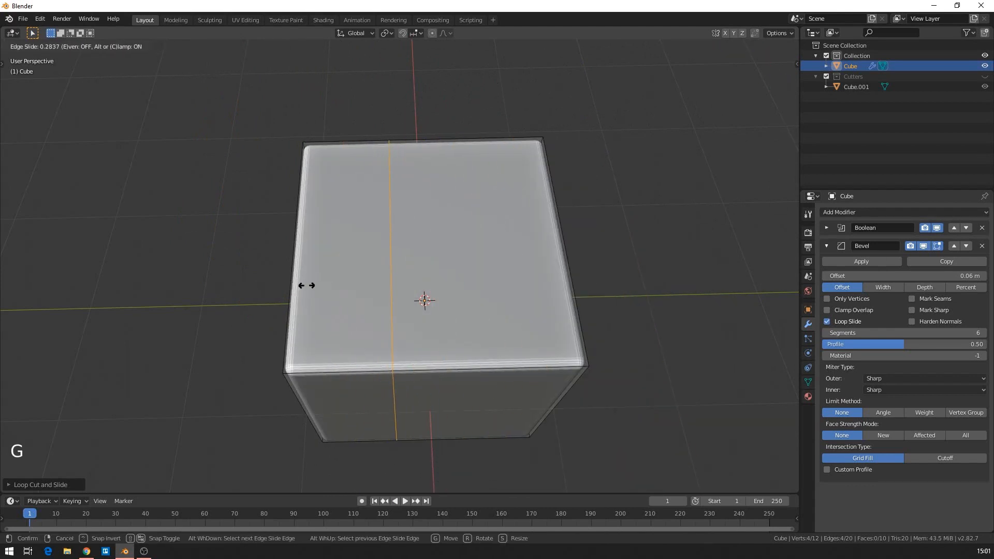
right_click(306, 285)
key("ctrl+z")
Step: In Object Mode, disable Loop Slide and set the Bevel offset to 0.02 m
middle_click_drag(393, 283, 576, 256)
key("Tab")
left_click(827, 322)
mouse_move(886, 276)
left_mouse_down()
mouse_move(927, 276)
mouse_move(878, 276)
mouse_move(875, 290)
left_mouse_up()
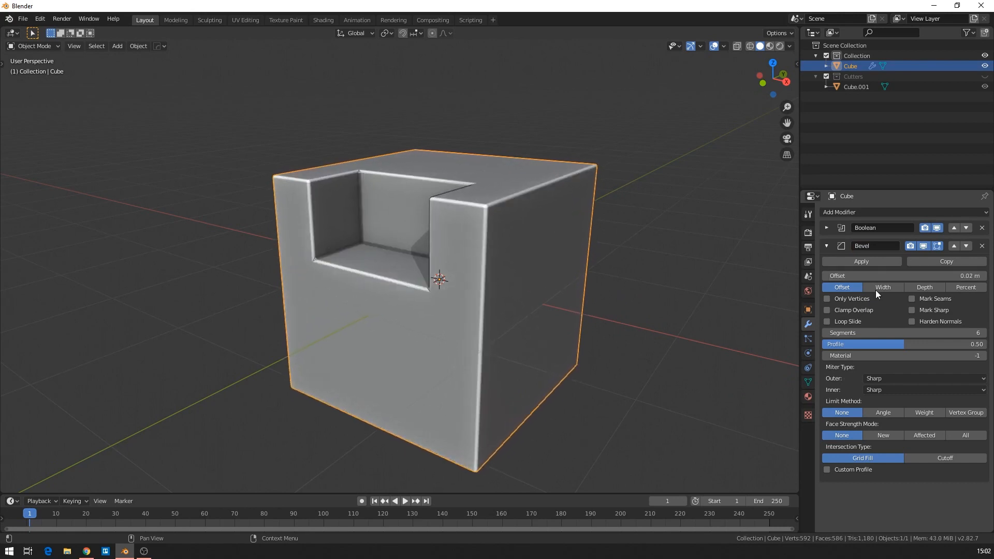
Step: Re-enable Loop Slide and switch Clamp Overlap on and back off in the Bevel modifier
left_click(853, 310)
left_click(847, 320)
left_click(843, 309)
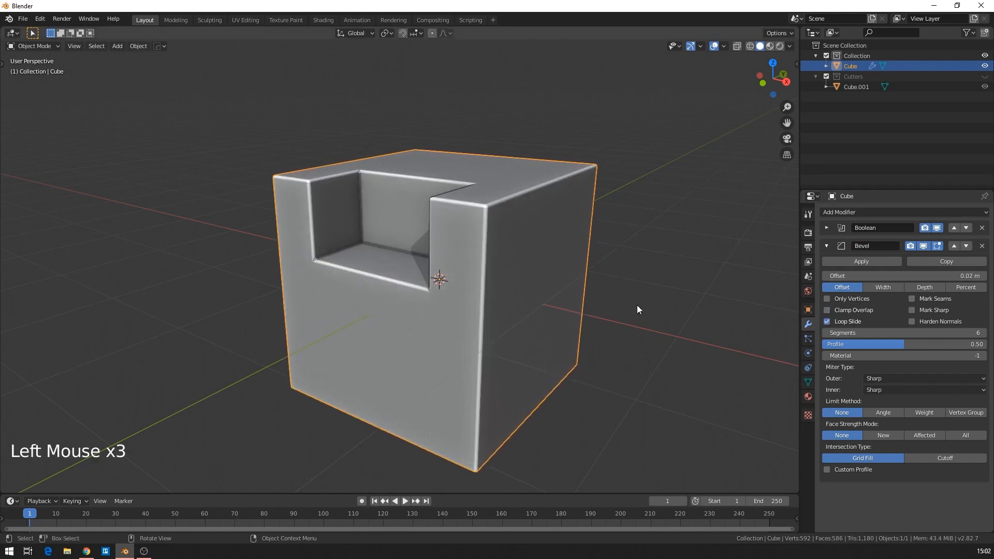
middle_click_drag(637, 309, 485, 292)
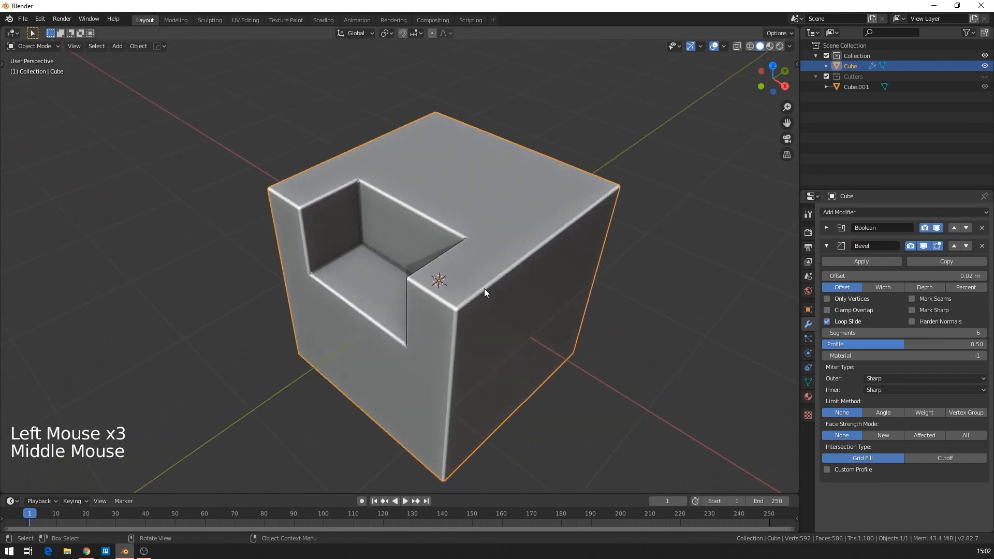
Step: Remove the Boolean modifier from the cube and delete the cutter object Cube.001 from the Cutters collection
left_click(982, 228)
scroll(485, 279, "down", 2)
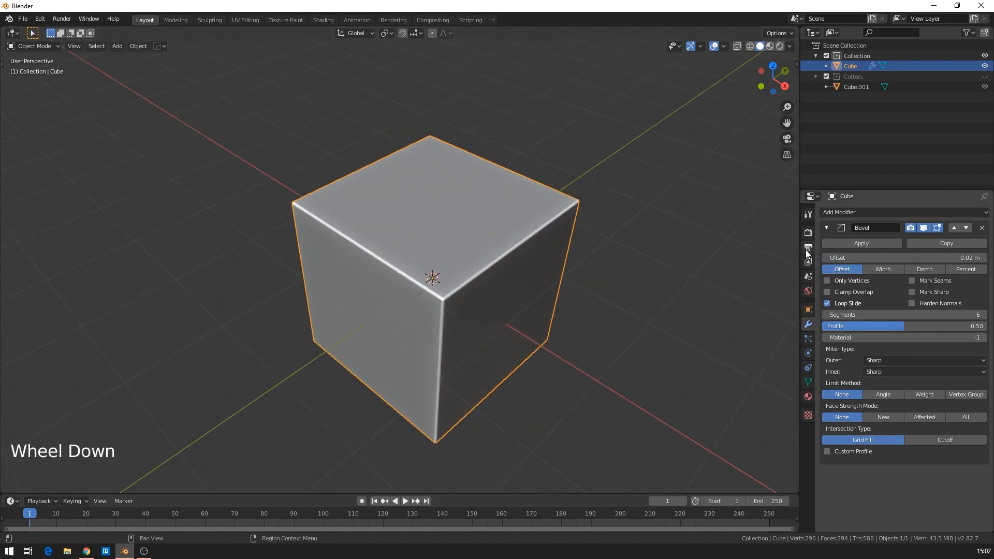
left_click(858, 87)
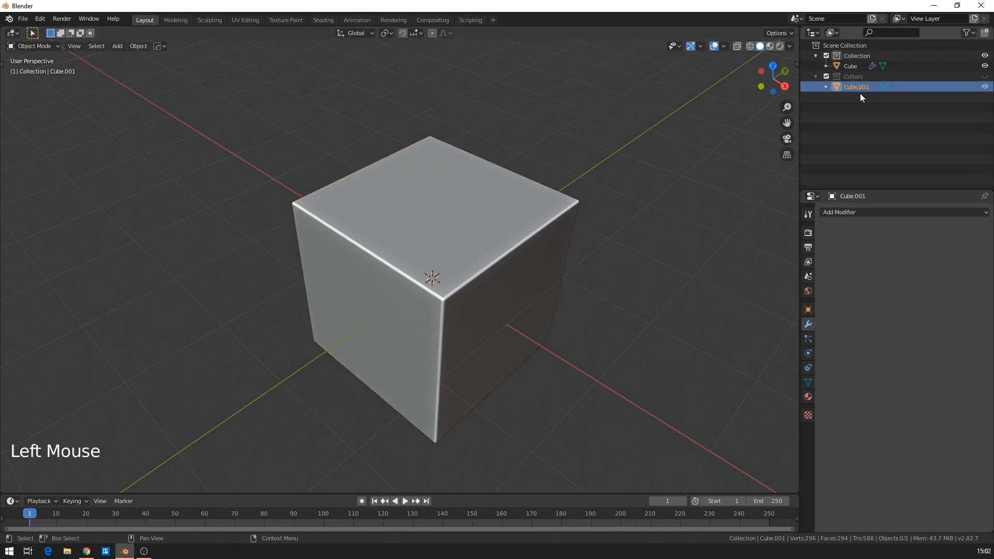
key("Delete")
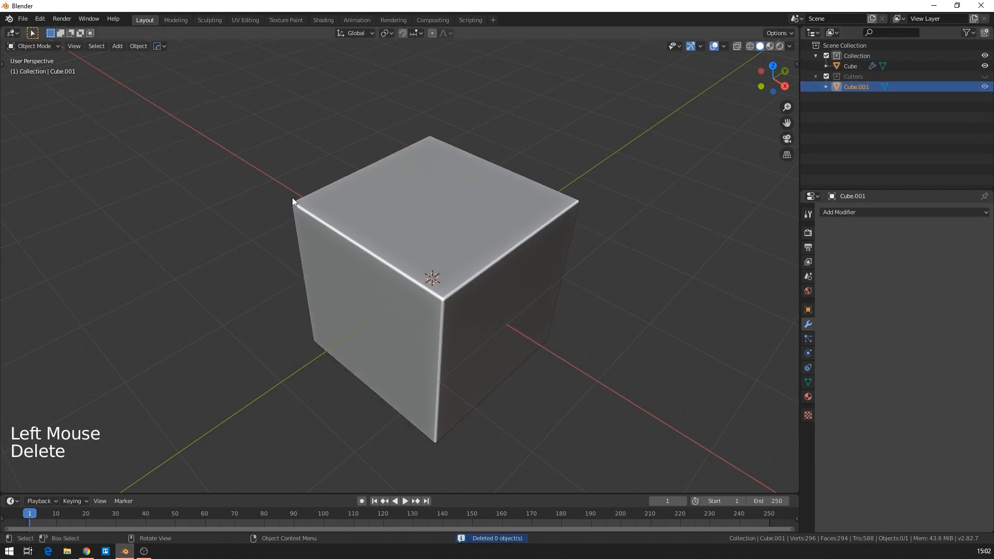
key("shift+2")
key("Delete")
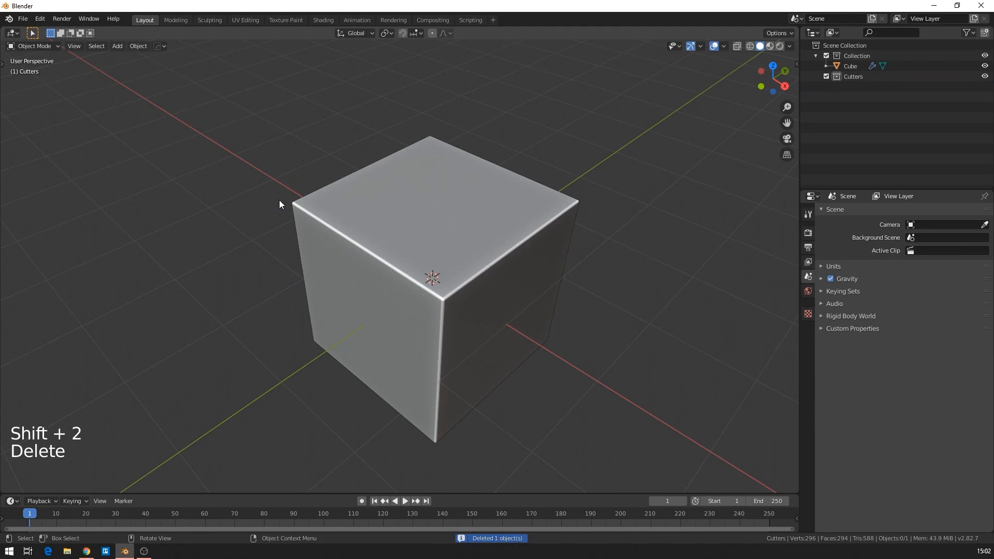
Step: Select the cube and, in Edit Mode, mark the upper front edge above its light-shaded side face as a seam
left_click(349, 226)
key("Tab")
key("Tab")
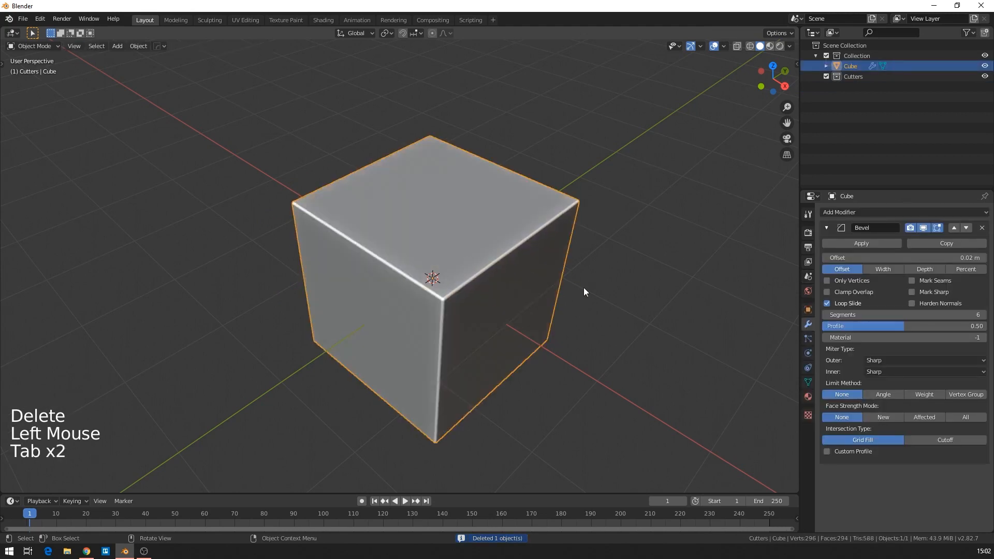
scroll(583, 287, "up", 3)
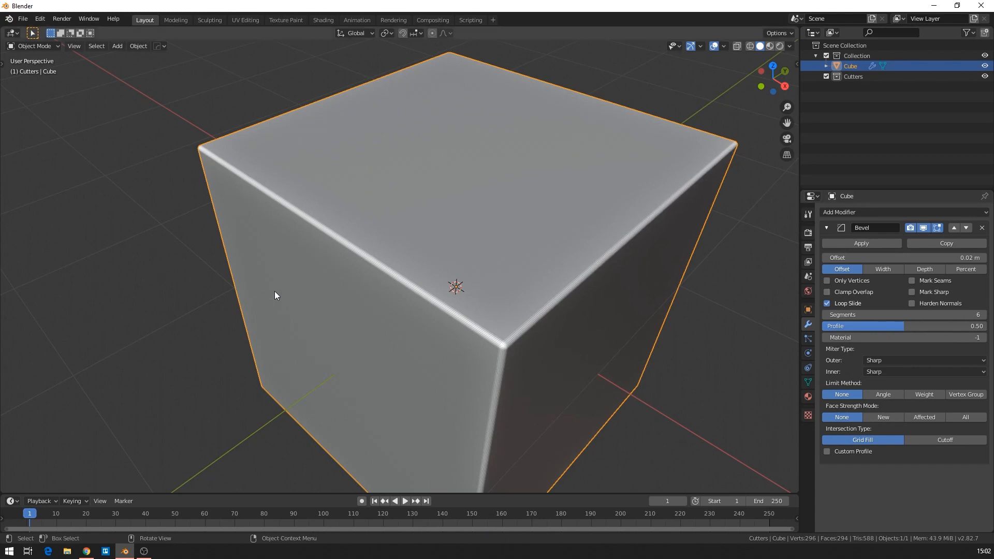
left_click(269, 170)
scroll(337, 228, "down", 3)
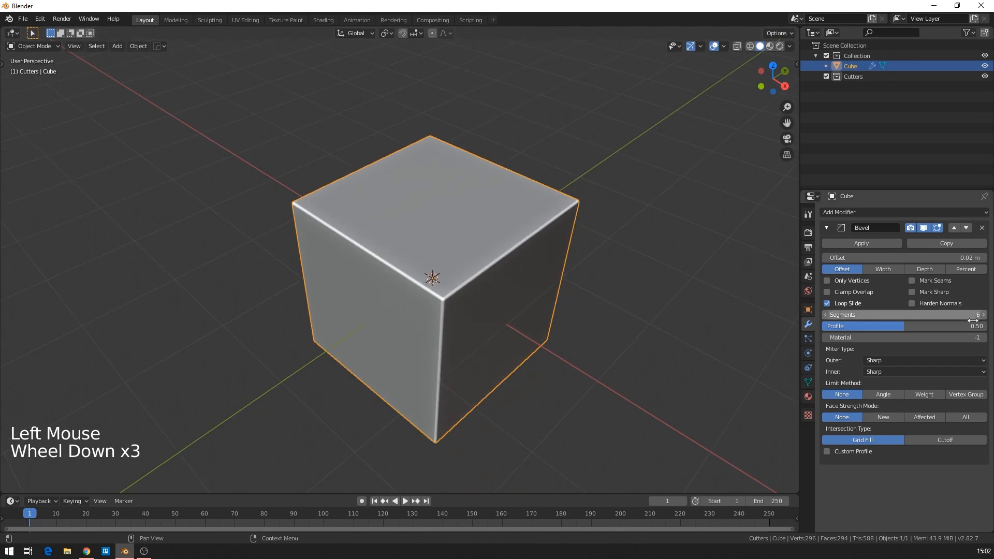
key("Tab")
left_click(395, 248)
left_click(328, 230)
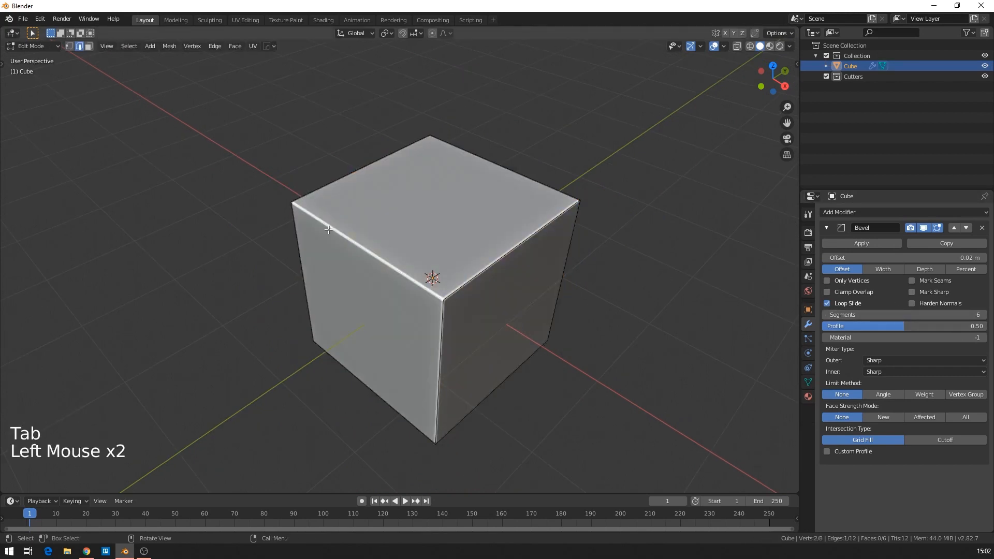
key("u")
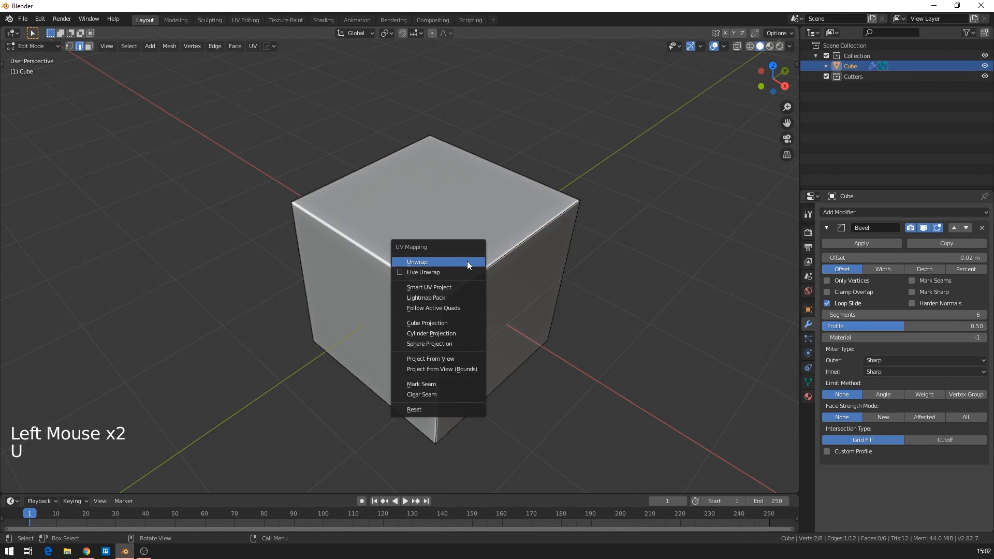
left_click(446, 384)
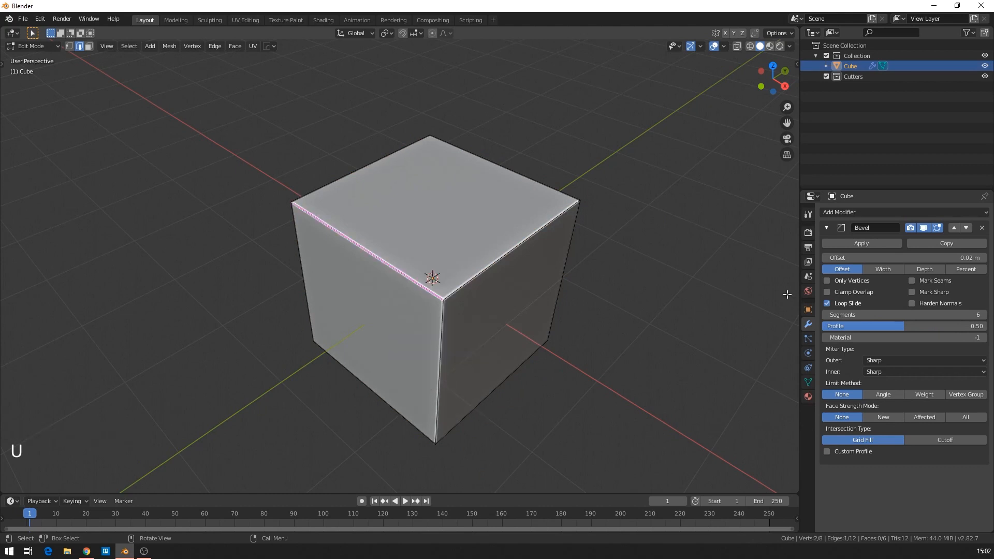
Step: Try the Bevel modifier's Mark Seams and Mark Sharp options while inspecting the seam edge, and switch both back off
left_click(924, 281)
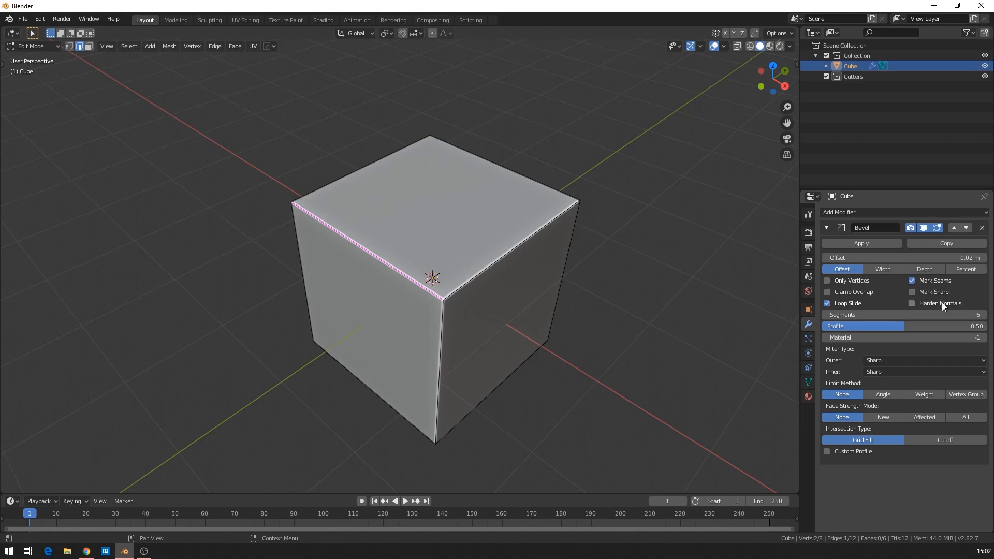
scroll(505, 291, "down", 3)
scroll(505, 292, "up", 7)
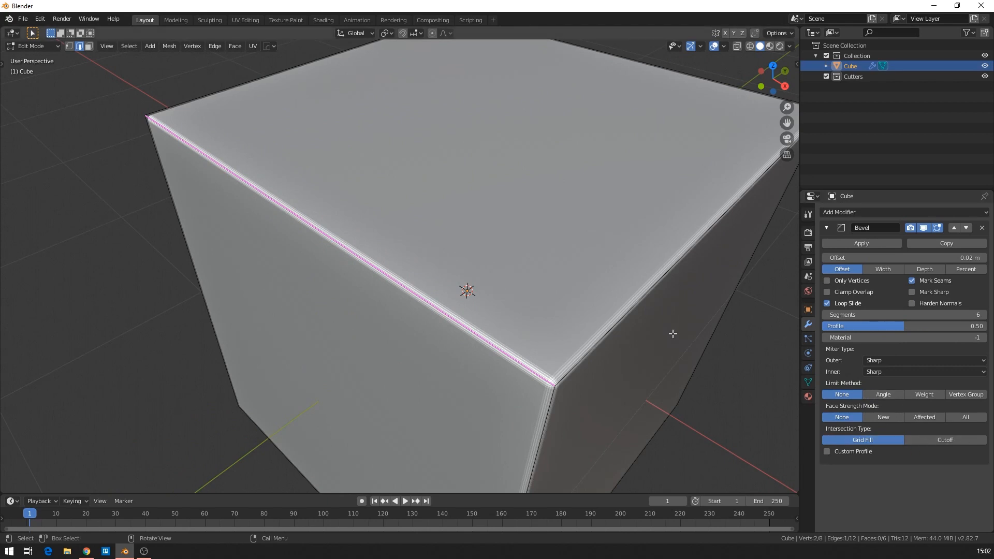
scroll(673, 333, "down", 1)
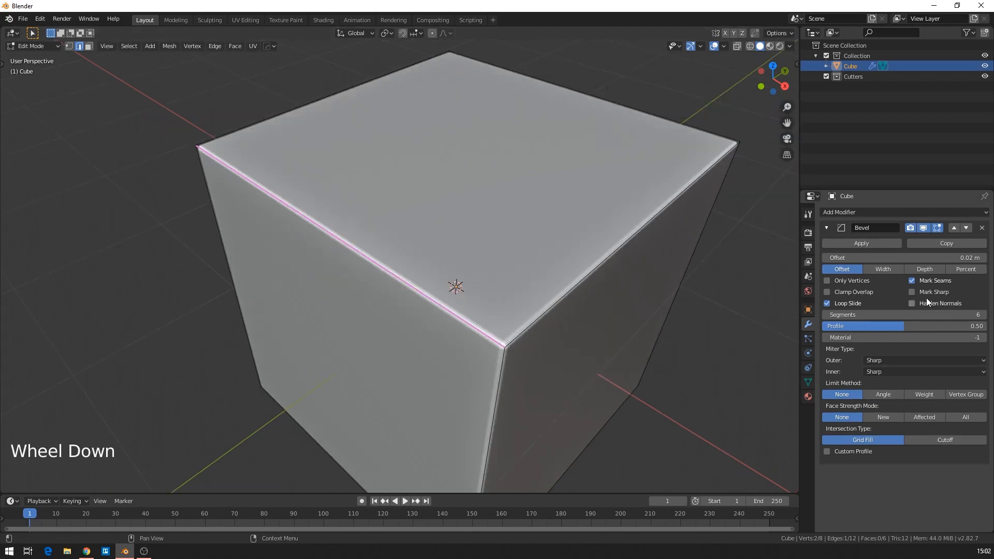
left_click(914, 293)
left_click(914, 294)
left_click(911, 281)
Step: Toggle Harden Normals on and off in the Bevel modifier and return the cube to Object Mode
left_click(911, 305)
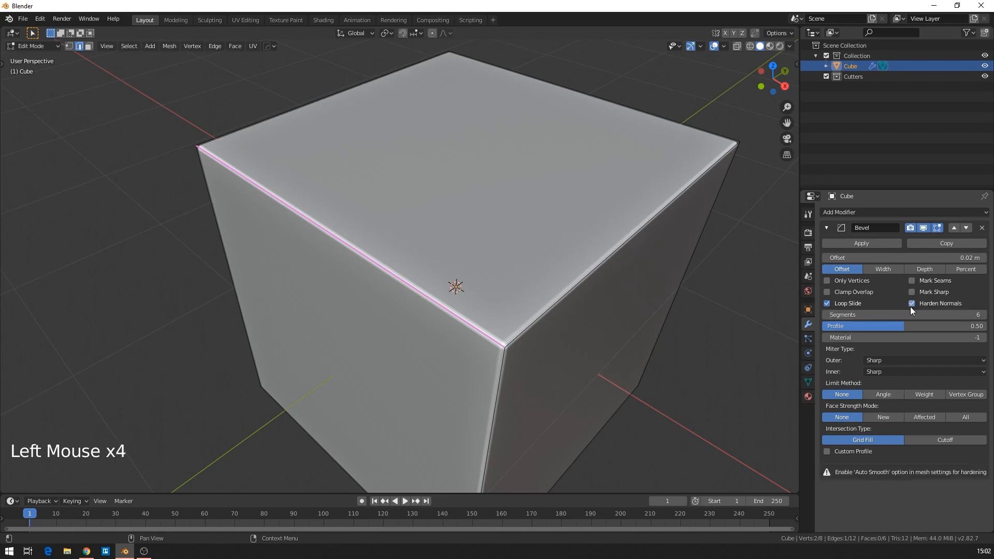
left_click(911, 303)
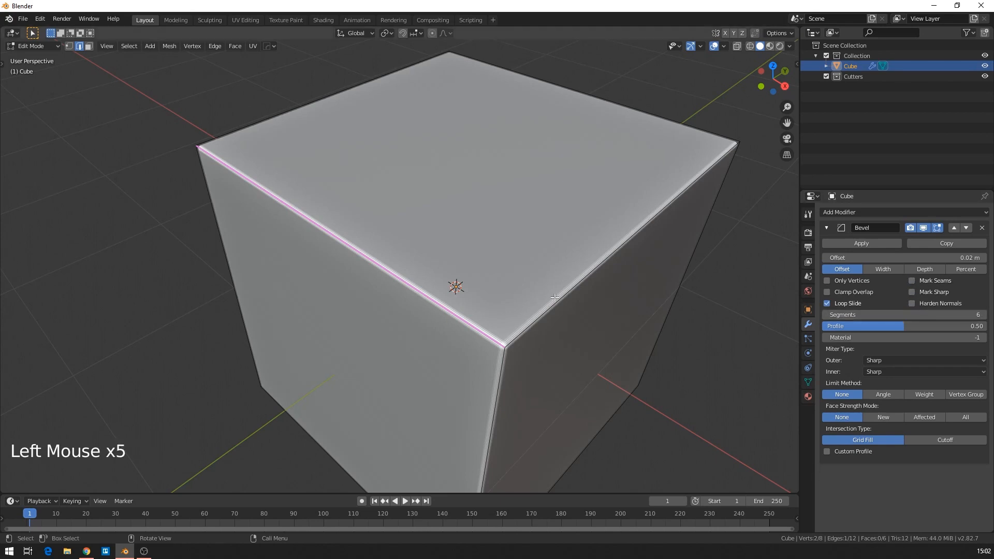
scroll(513, 331, "down", 3)
scroll(513, 330, "up", 3)
key("Tab")
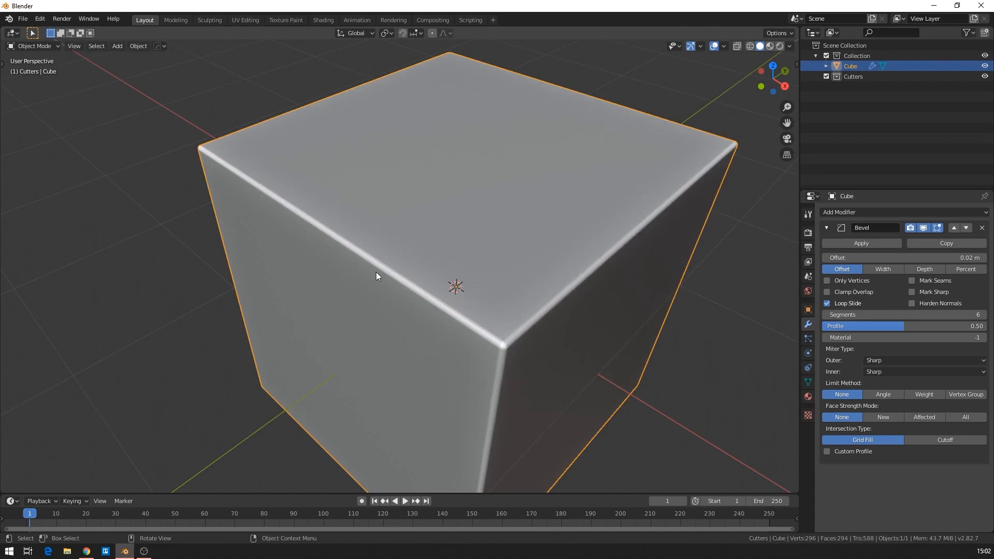
left_click(939, 304)
left_click(939, 303)
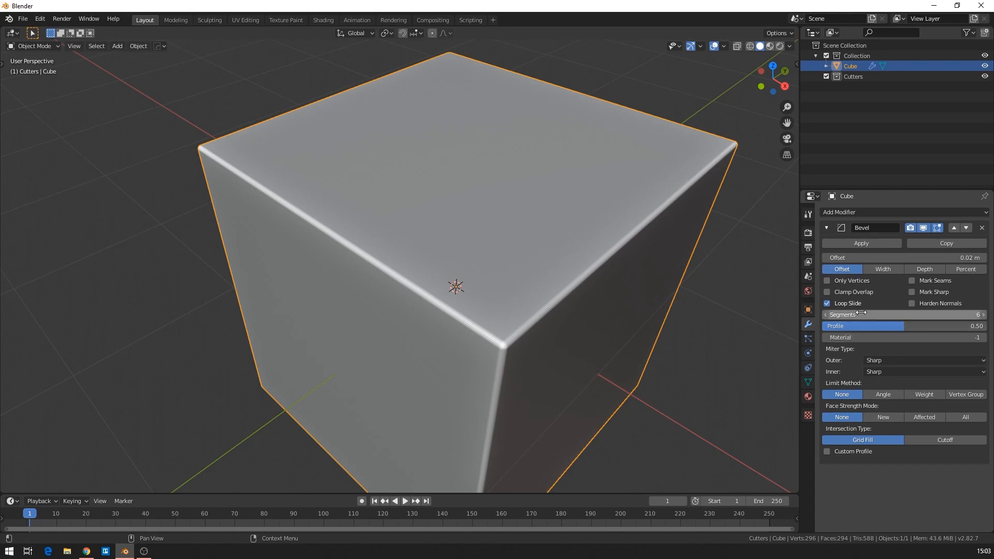
Step: Set the Bevel modifier's segments to 5 and its profile to 0.5
left_click_drag(845, 315, 924, 327)
left_click(942, 326)
type(".5")
key("Return")
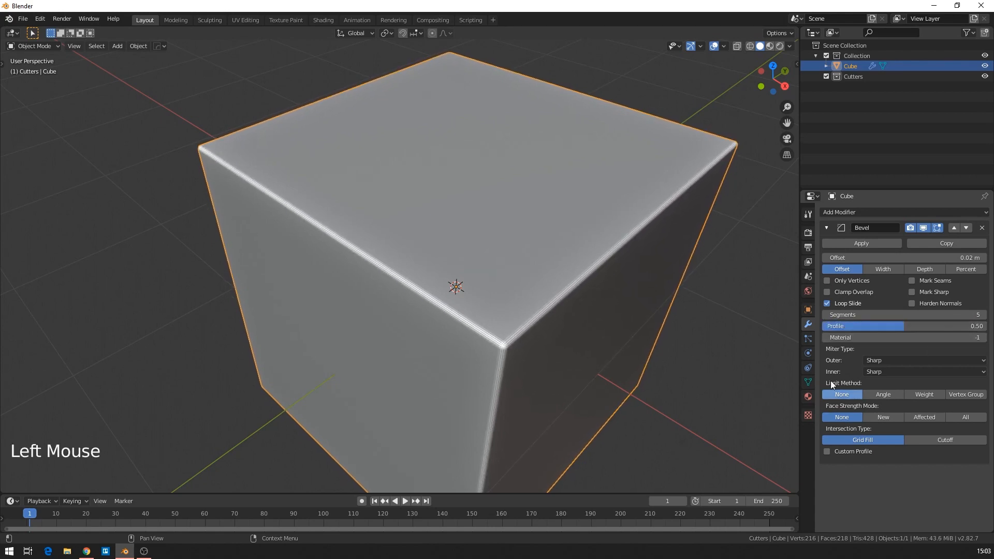
Step: Try a Bevel material index of 126 and restore it to -1
scroll(830, 368, "down", 2)
left_click_drag(867, 337, 911, 337)
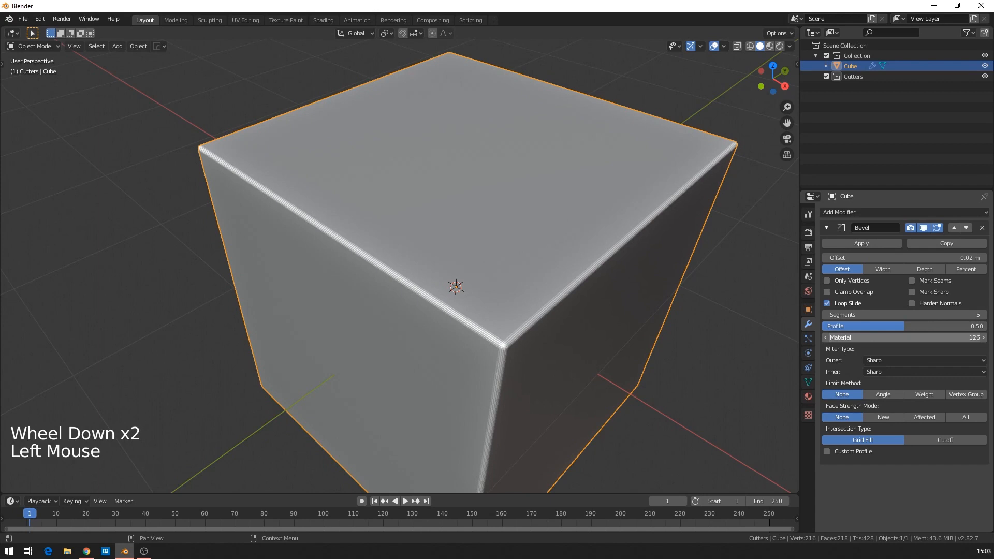
double_click(877, 338)
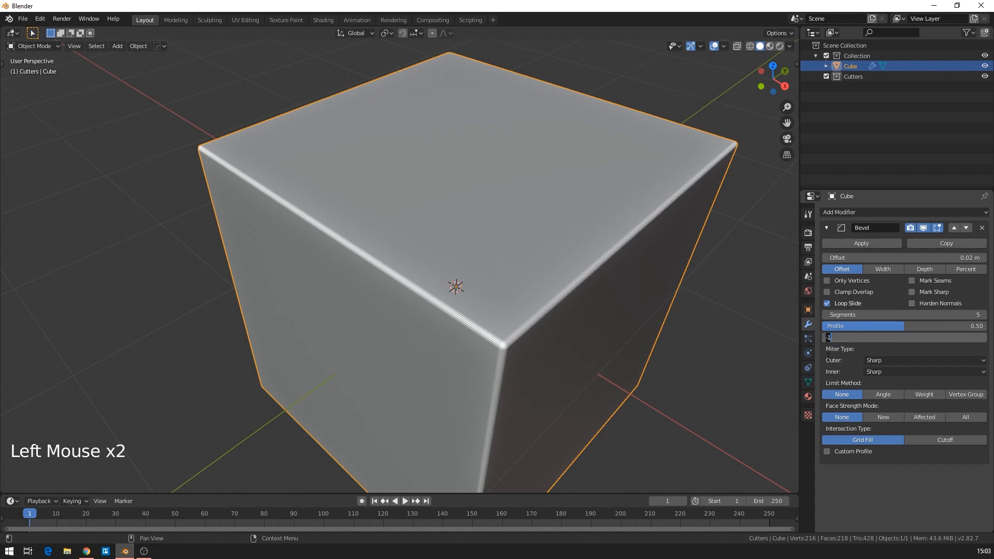
Step: Review the Outer and Inner miter type options of the Bevel modifier, keeping Sharp for both
middle_click_drag(487, 305, 422, 297)
scroll(422, 290, "up", 2)
middle_click_drag(550, 305, 517, 280, "shift")
scroll(484, 263, "down", 1)
scroll(491, 284, "down", 2)
scroll(495, 255, "up", 3)
scroll(502, 259, "down", 3)
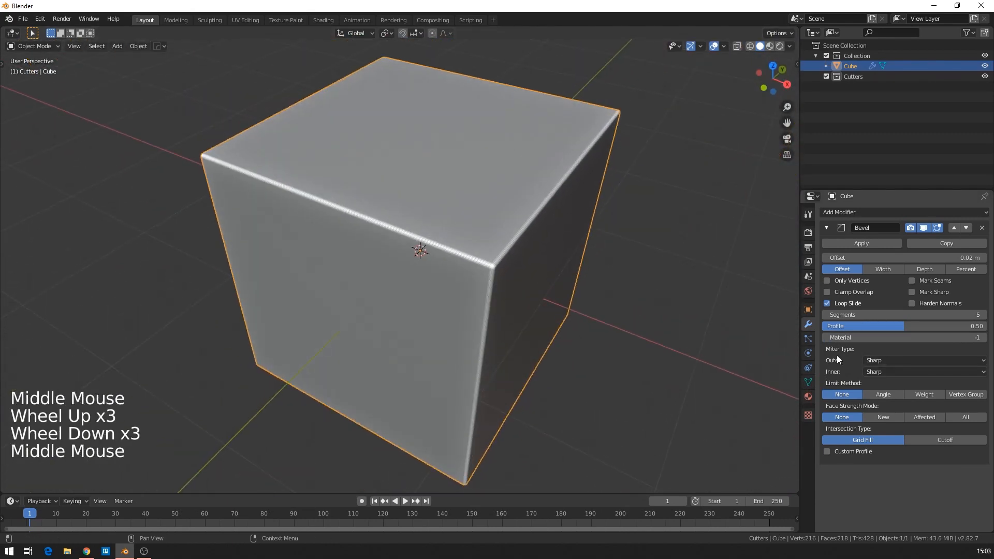
left_click(885, 363)
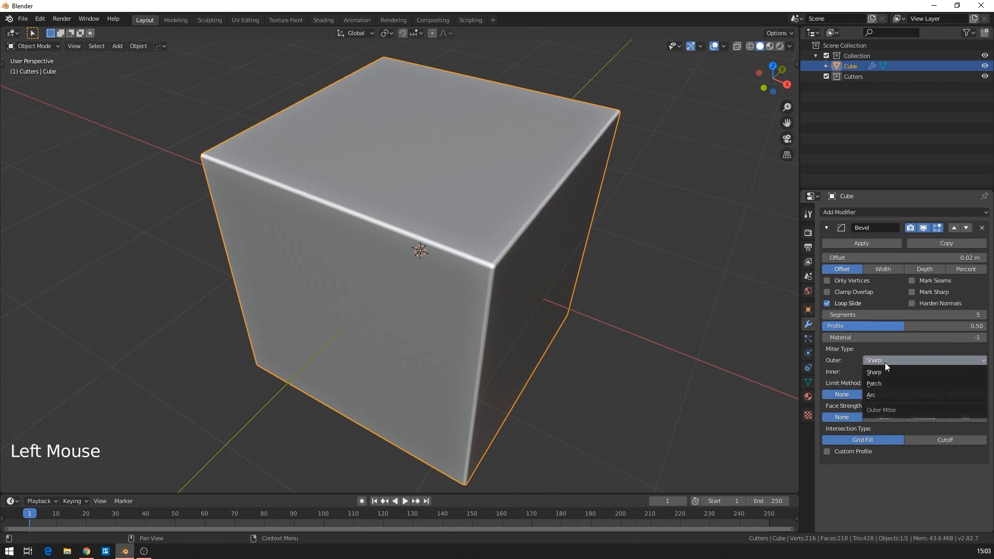
left_click(876, 373)
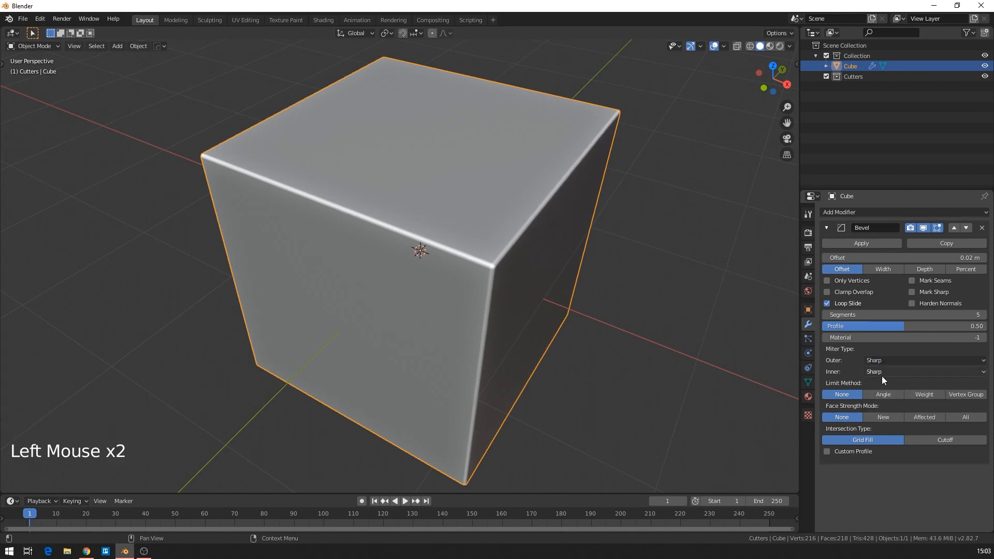
left_click(884, 371)
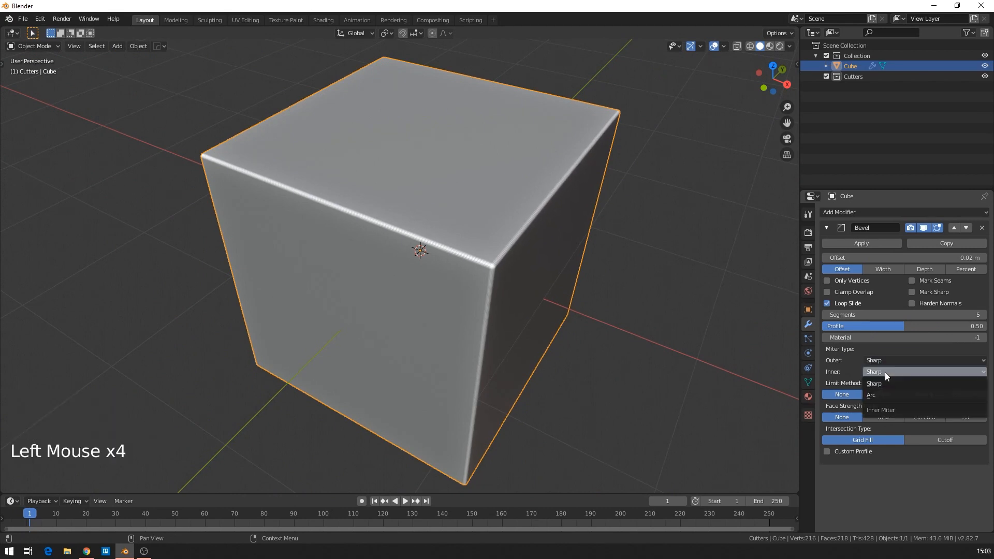
left_click(845, 370)
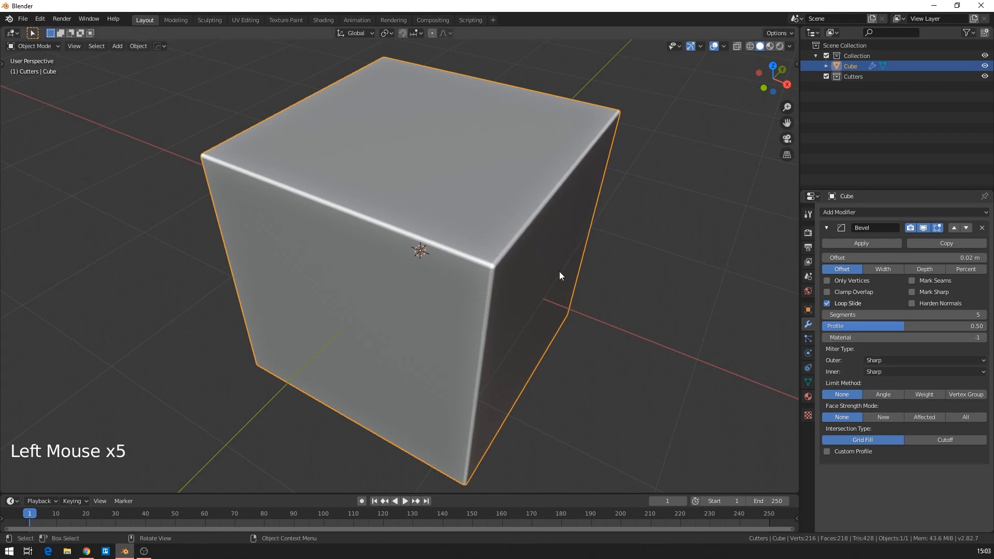
Step: Inspect the beveled corner, switch the Bevel limit method to Angle and set its angle to 30°
scroll(557, 275, "up", 3)
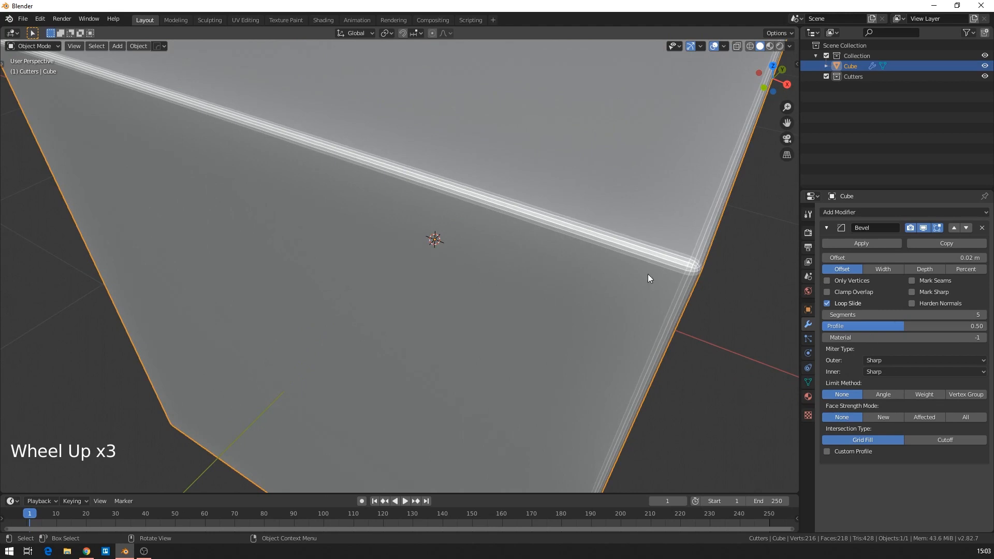
mouse_move(614, 300)
middle_mouse_down()
mouse_move(555, 282)
mouse_move(606, 311)
middle_mouse_up()
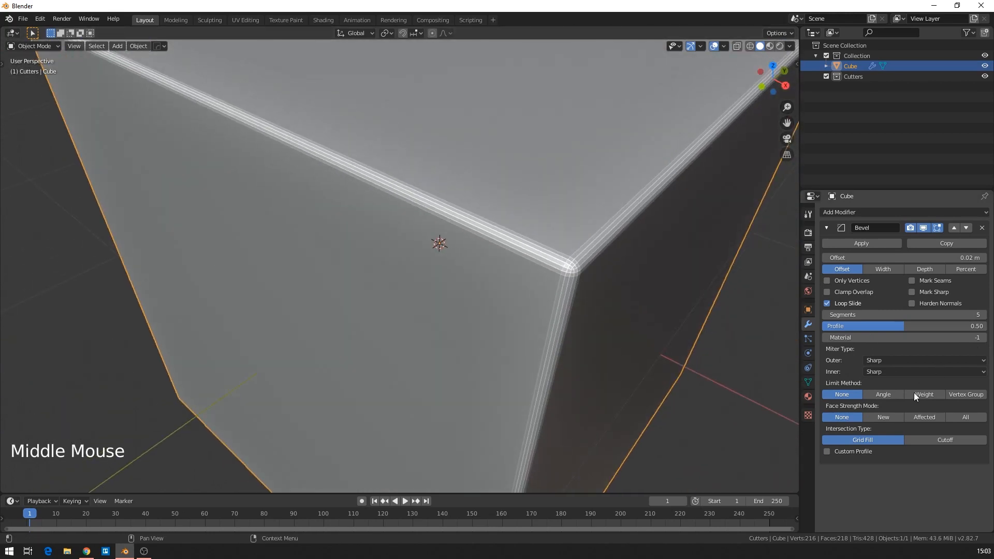
scroll(604, 328, "down", 2)
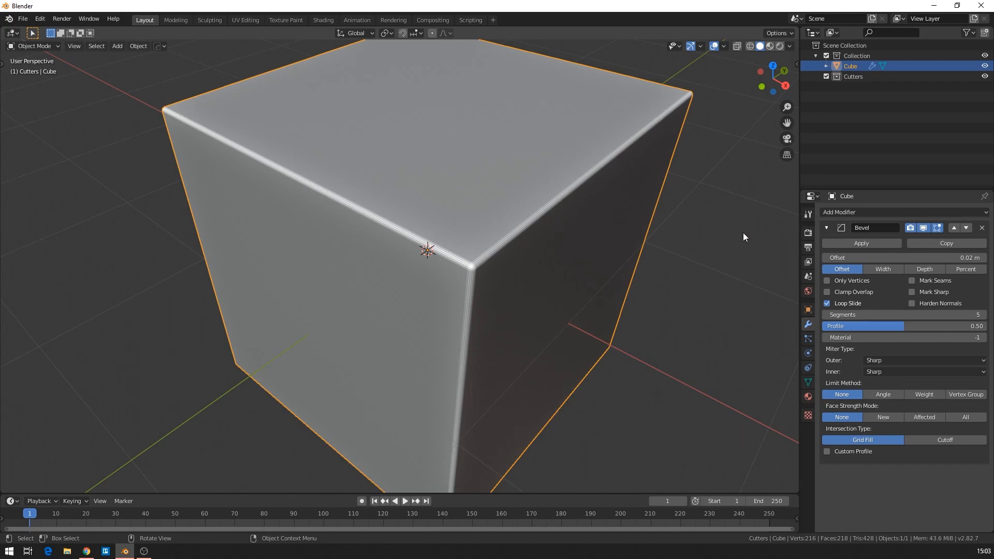
left_click(889, 394)
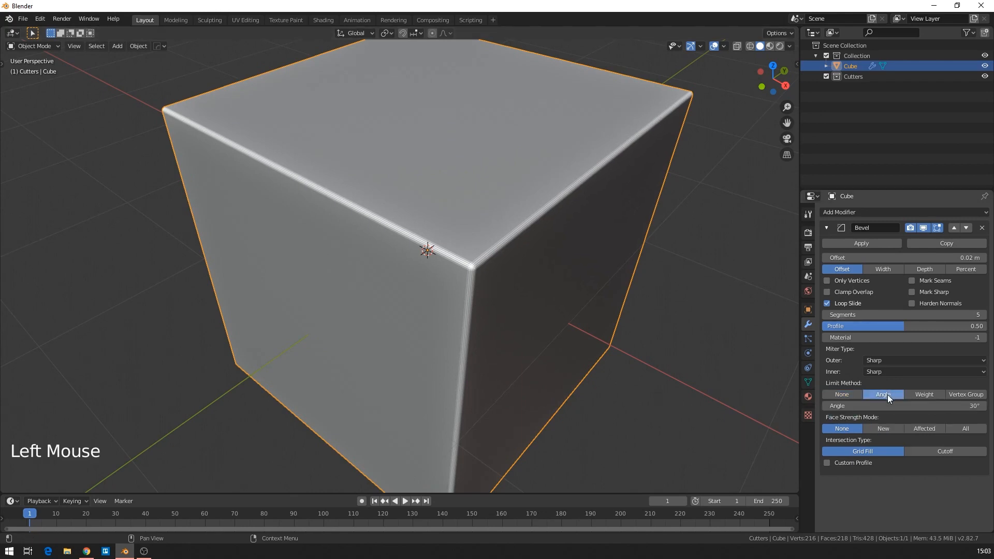
left_click_drag(894, 406, 882, 406)
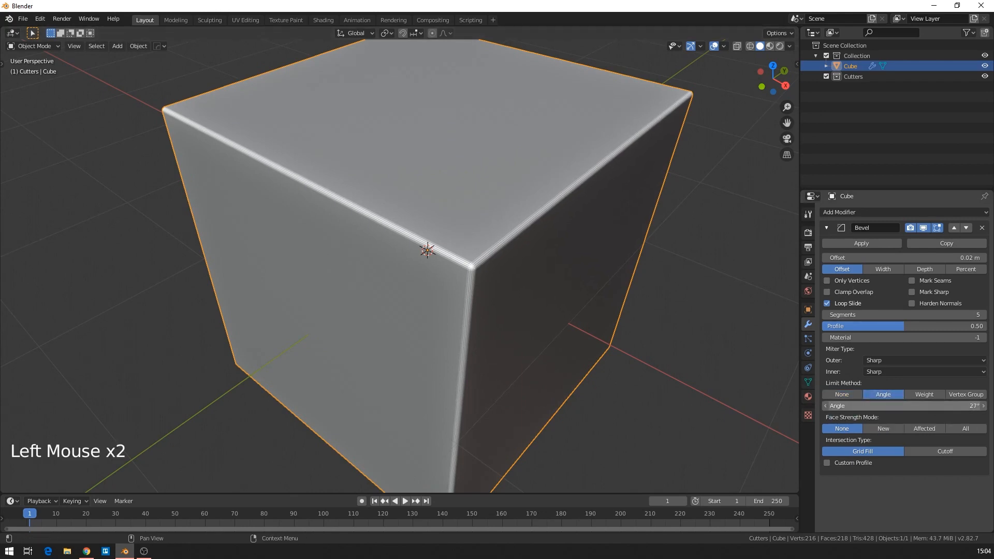
left_click(964, 406)
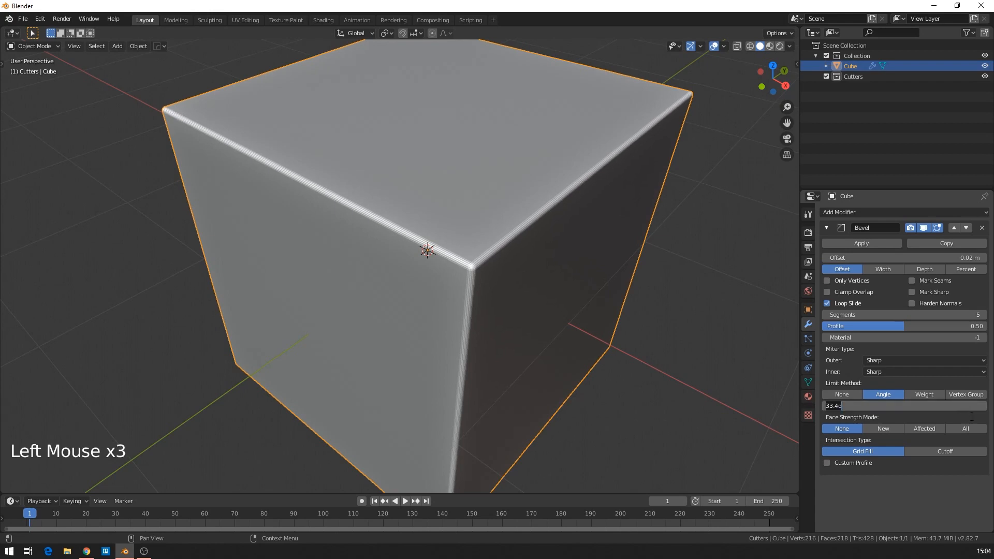
type("30")
key("Return")
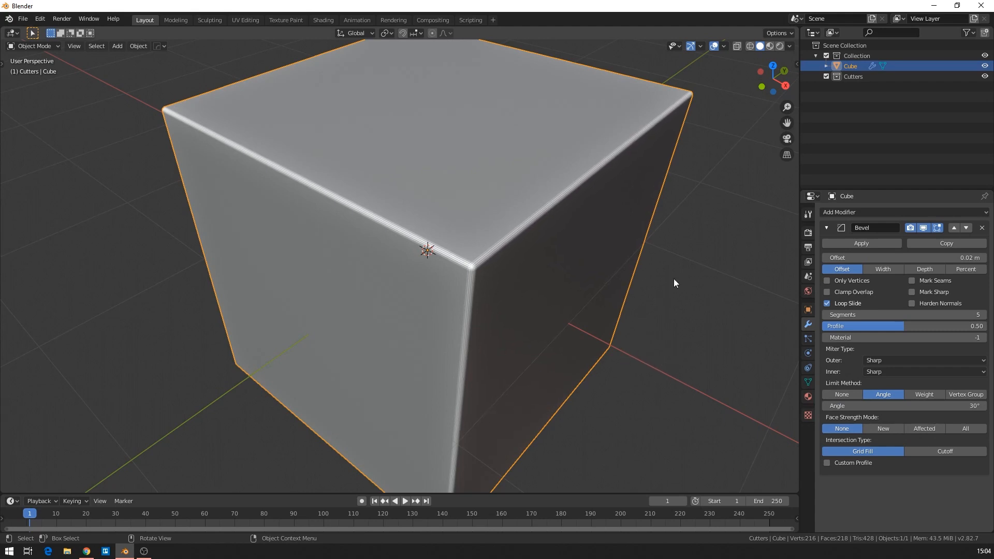
Step: Change the Bevel modifier's limit method to Weight and look over the cube's edges
left_click(924, 395)
scroll(609, 313, "down", 1)
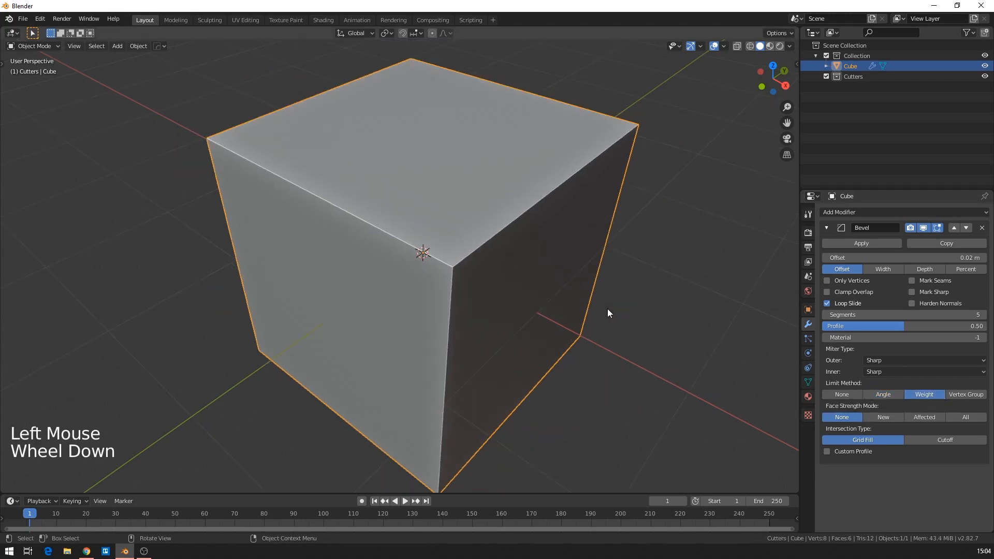
scroll(579, 305, "up", 1)
scroll(554, 313, "up", 1)
scroll(482, 310, "down", 3)
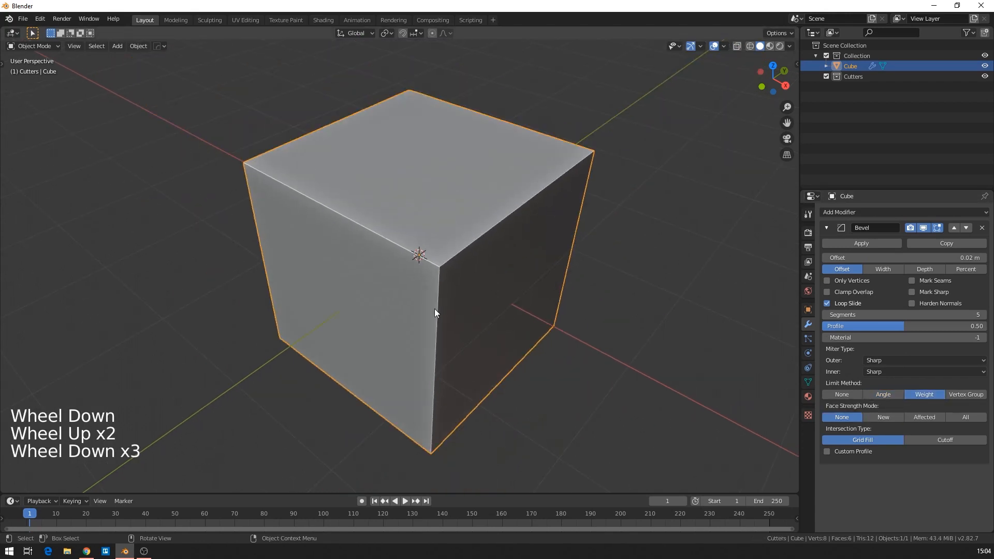
middle_click_drag(411, 241, 461, 302, "shift")
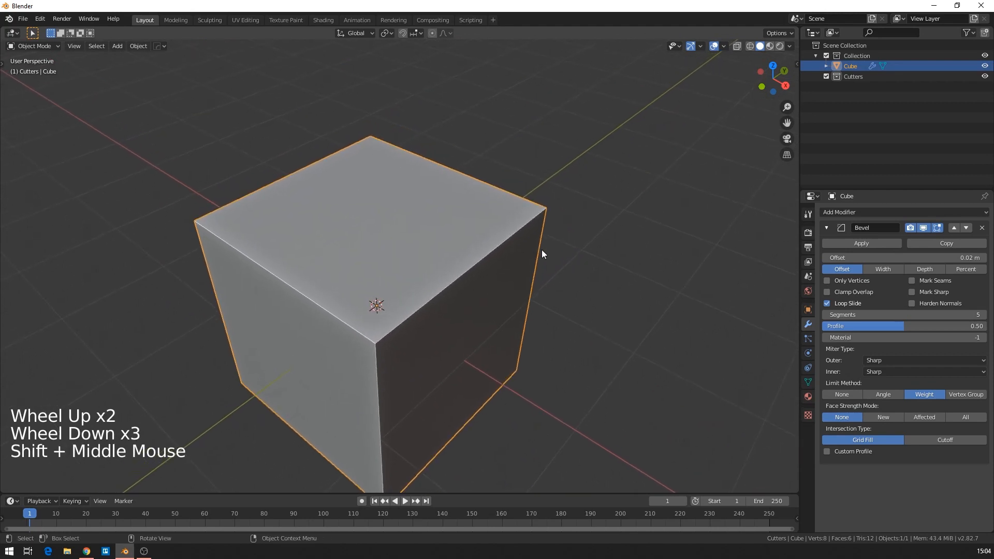
Step: Clear the seams from all of the cube's edges and return to Object Mode with the Item properties shown
key("Tab")
left_click(345, 299)
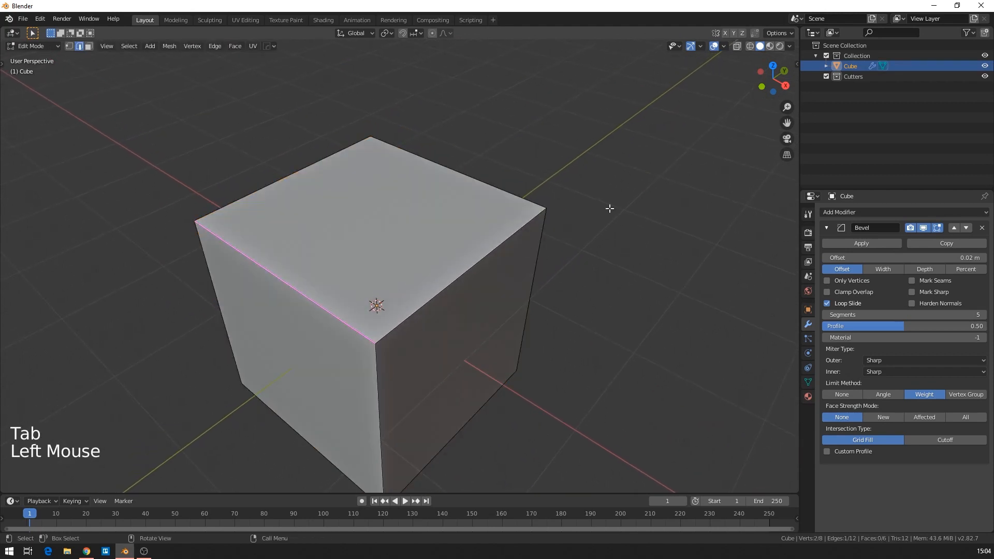
key("n")
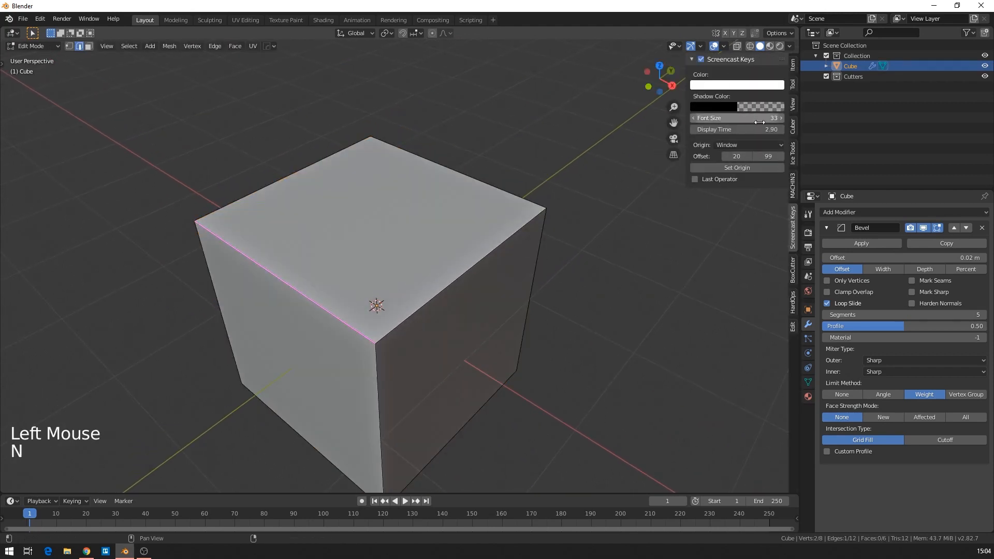
left_click(789, 68)
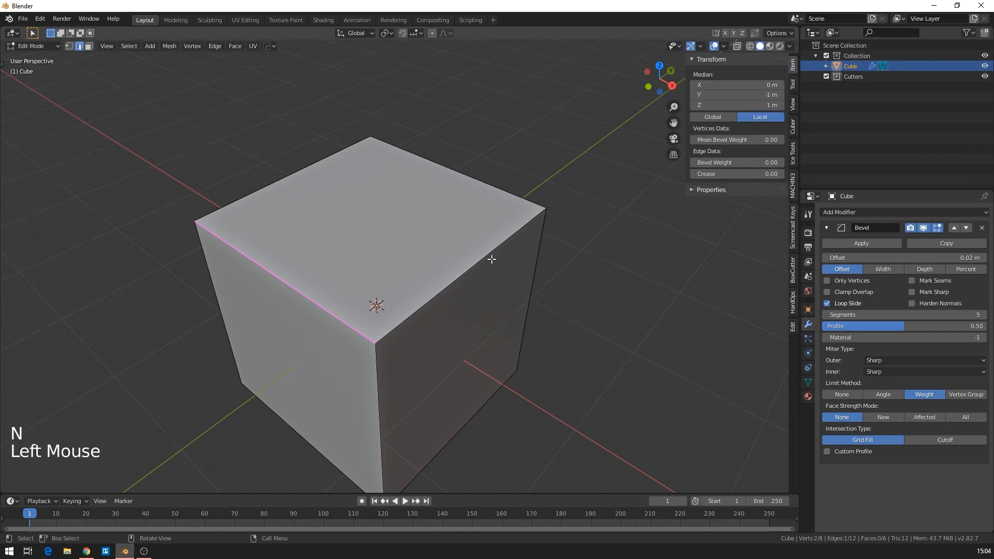
key("a")
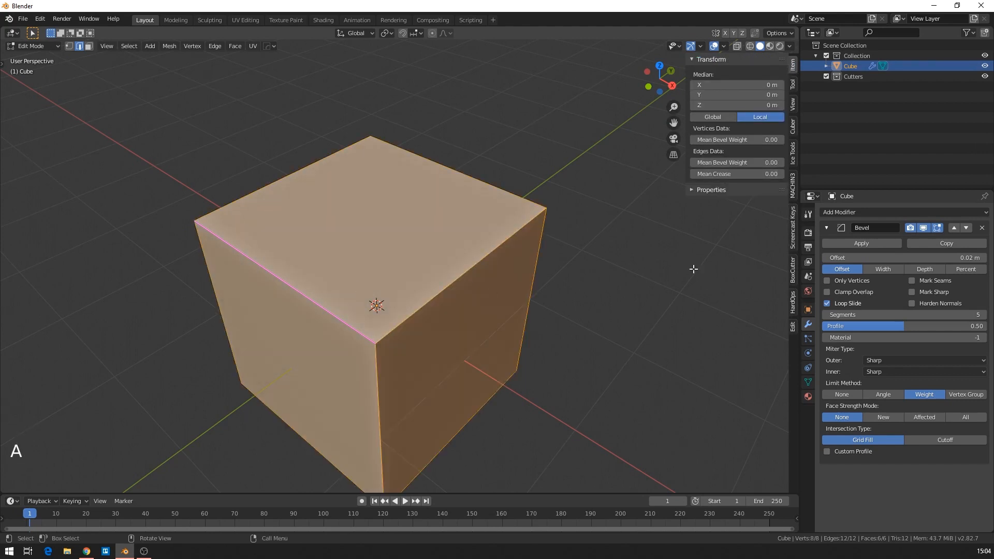
key("u")
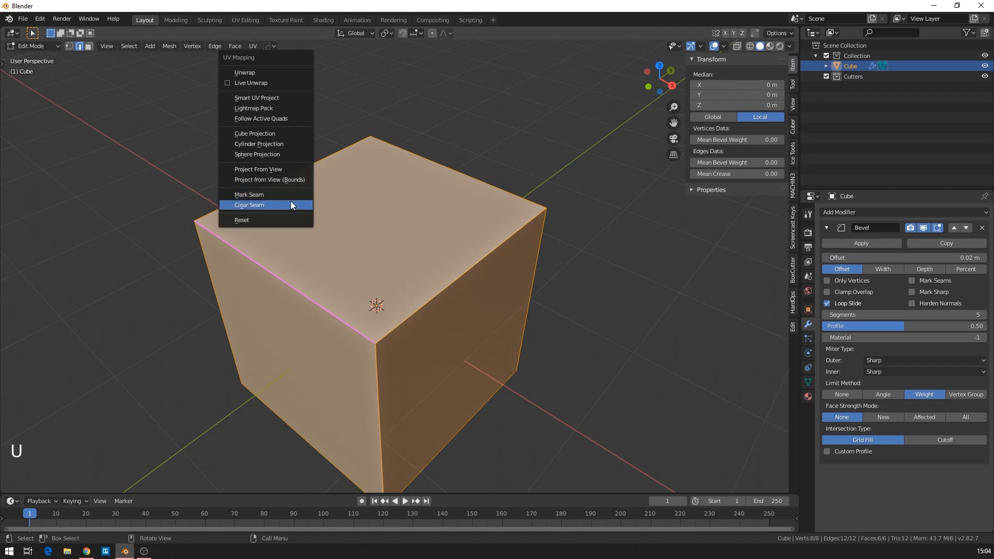
left_click(284, 206)
key("Tab")
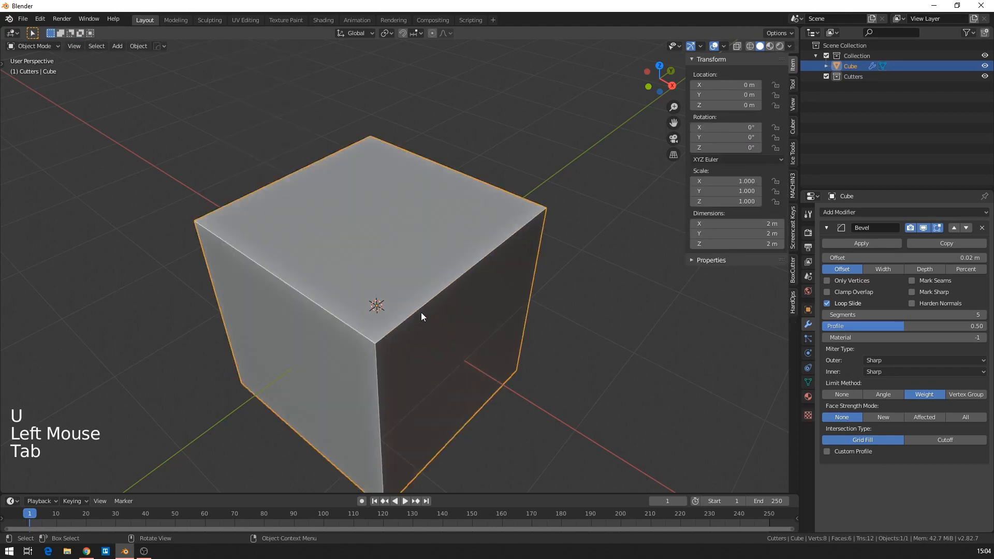
Step: Set the mean bevel weight of the cube's two front upper edges to 1.00 and inspect the bevels in Object Mode
left_click(437, 310)
key("Tab")
middle_click_drag(513, 225, 599, 207, "shift")
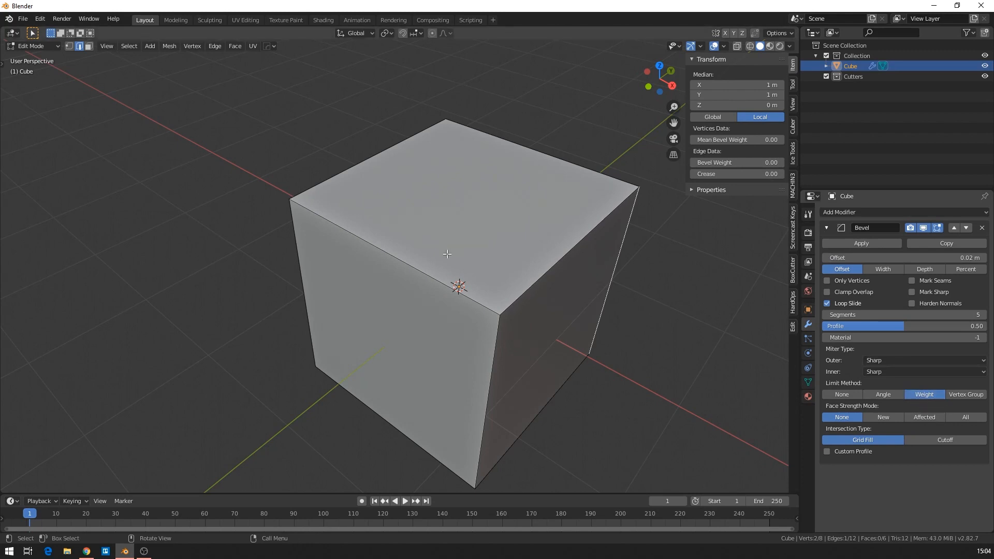
left_click(429, 265)
middle_click_drag(599, 273, 539, 285)
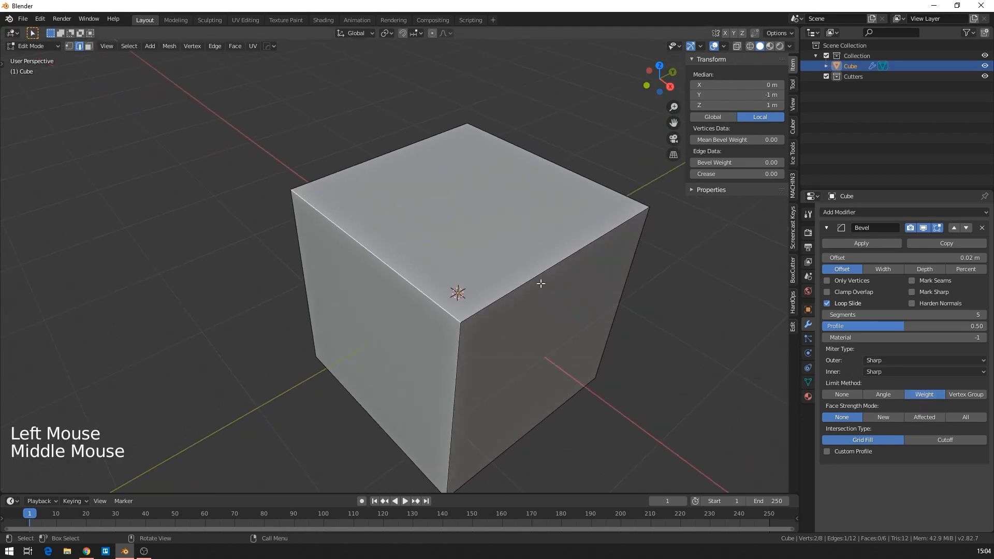
left_click(526, 285, "shift")
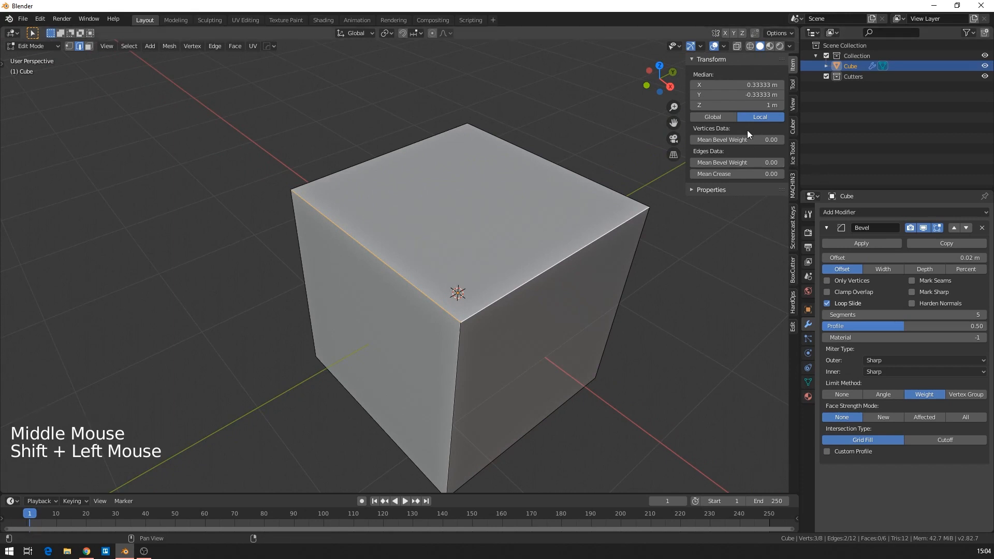
left_click(737, 162)
left_click_drag(736, 163, 782, 163)
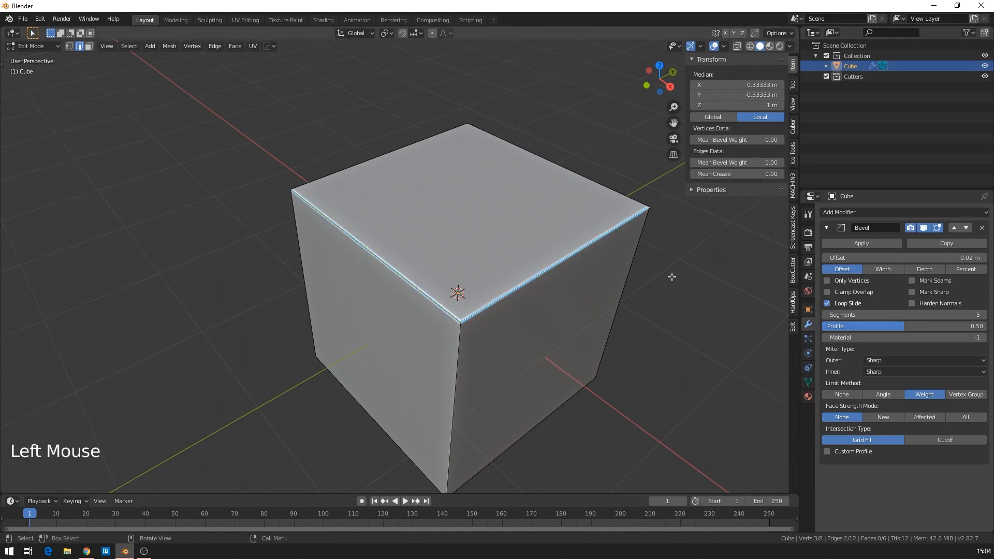
key("Tab")
middle_click_drag(503, 258, 466, 189)
scroll(498, 195, "up", 2)
scroll(466, 185, "up", 2)
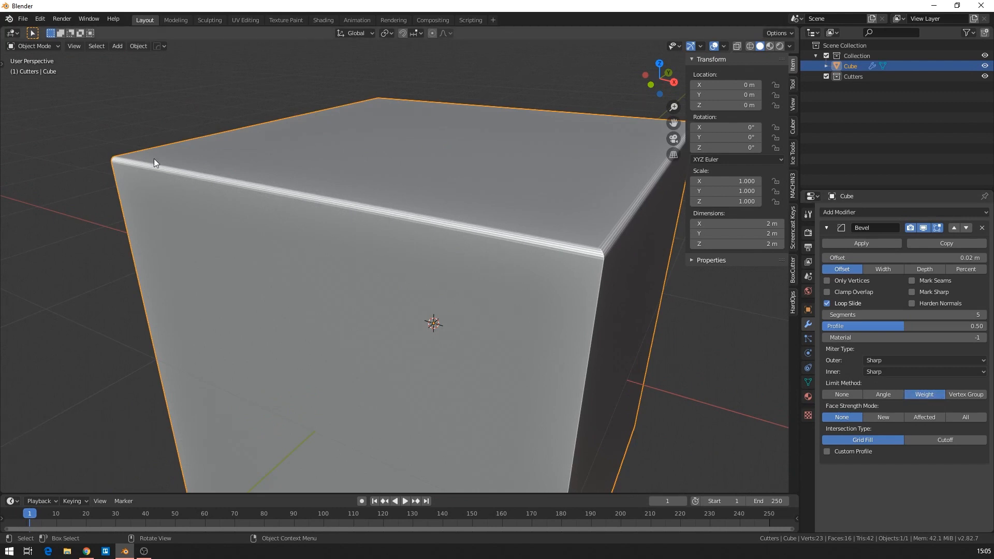
scroll(546, 232, "down", 2)
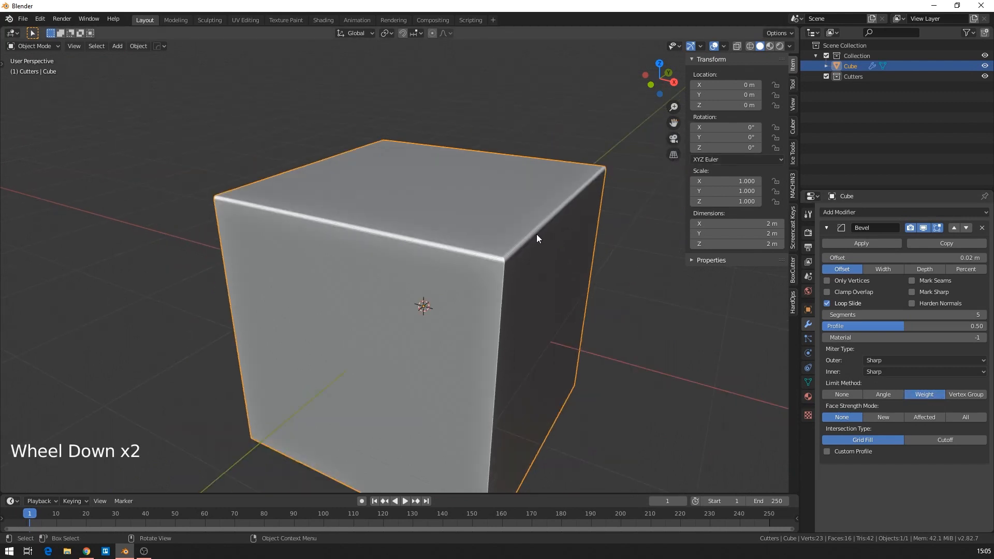
Step: Set the bevel weight of the cube's front vertical edge to 0.32 and inspect the corner in Object Mode
middle_click_drag(539, 234, 476, 242)
scroll(395, 263, "up", 1)
key("Tab")
left_click(354, 365)
left_click_drag(767, 162, 780, 162)
scroll(487, 242, "down", 2)
key("Tab")
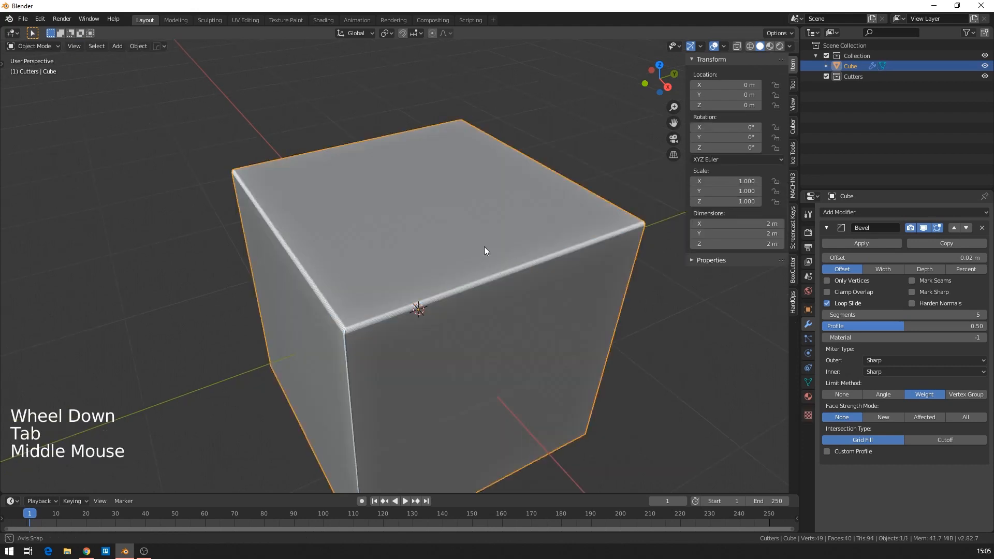
middle_click_drag(480, 253, 476, 236)
scroll(389, 239, "up", 2)
middle_click_drag(389, 240, 446, 245)
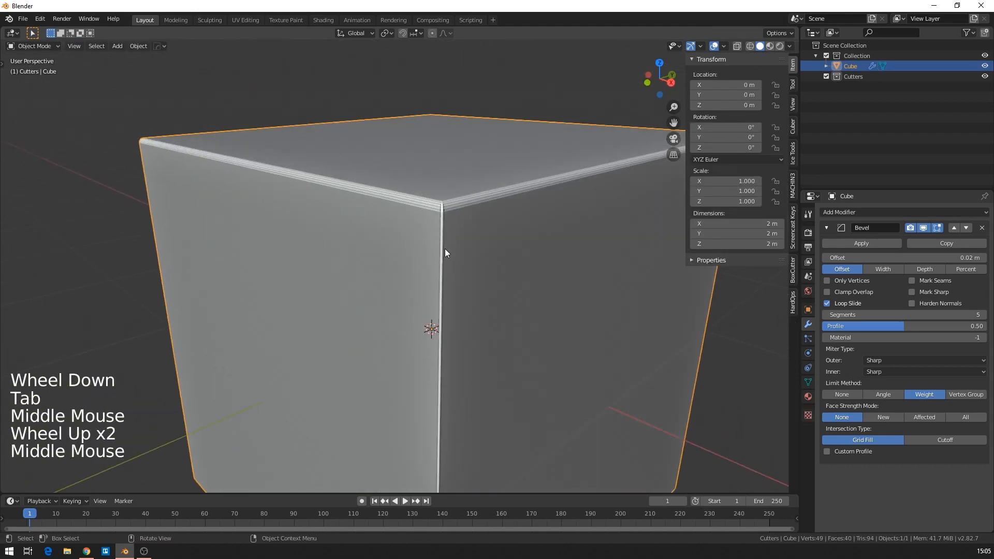
scroll(448, 244, "up", 1)
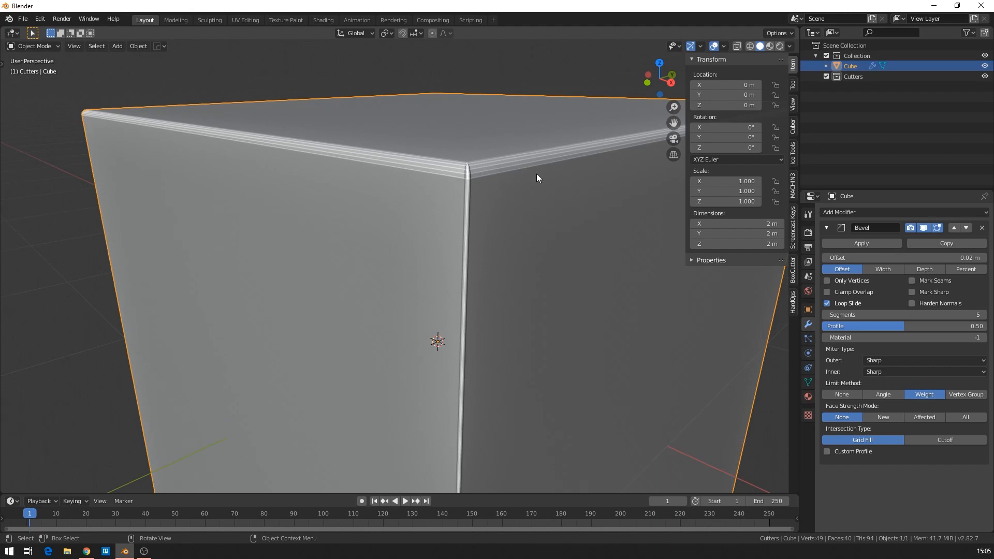
scroll(515, 199, "down", 2)
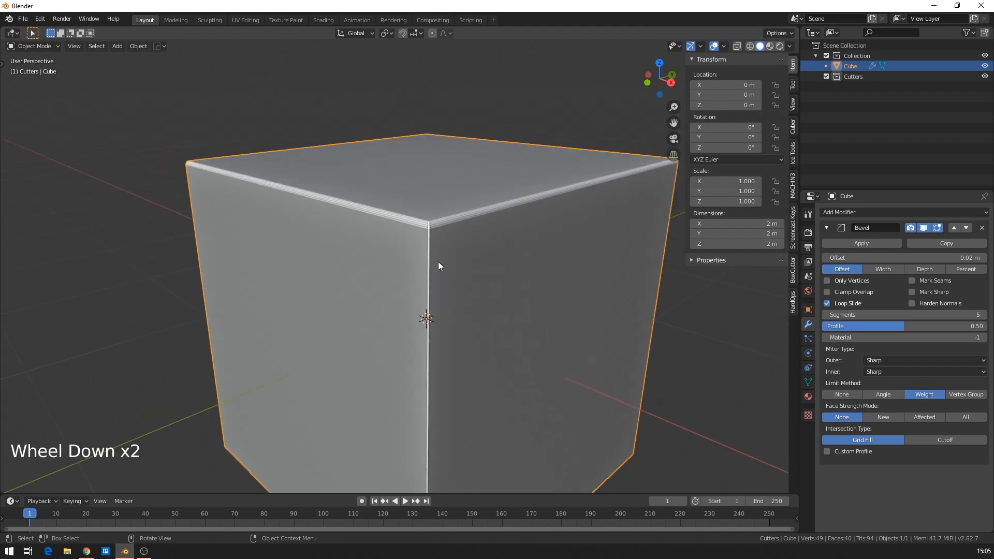
Step: Compare the bevel weights of the three edges meeting at the cube's front corner in Edit Mode
key("Tab")
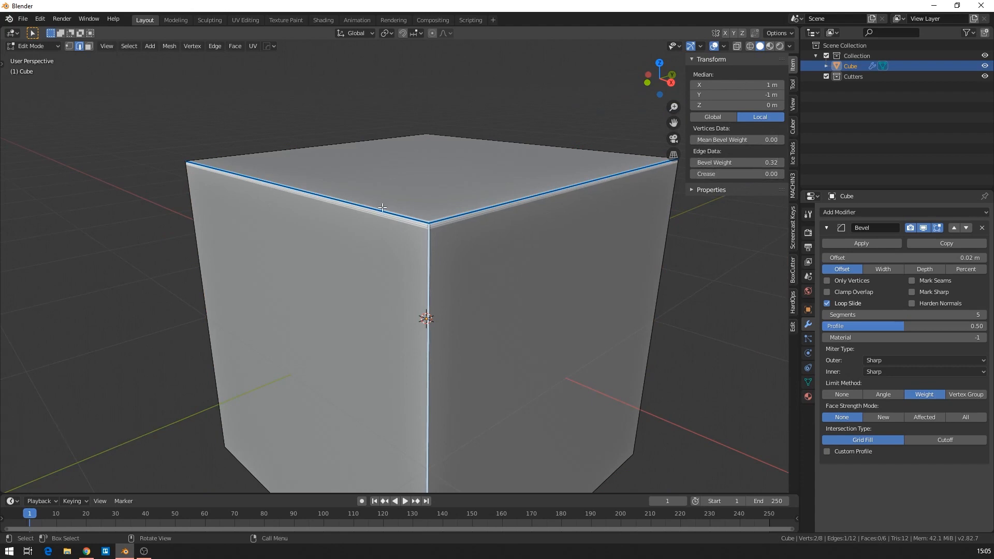
left_click(313, 185)
left_click(508, 194)
left_click(421, 286)
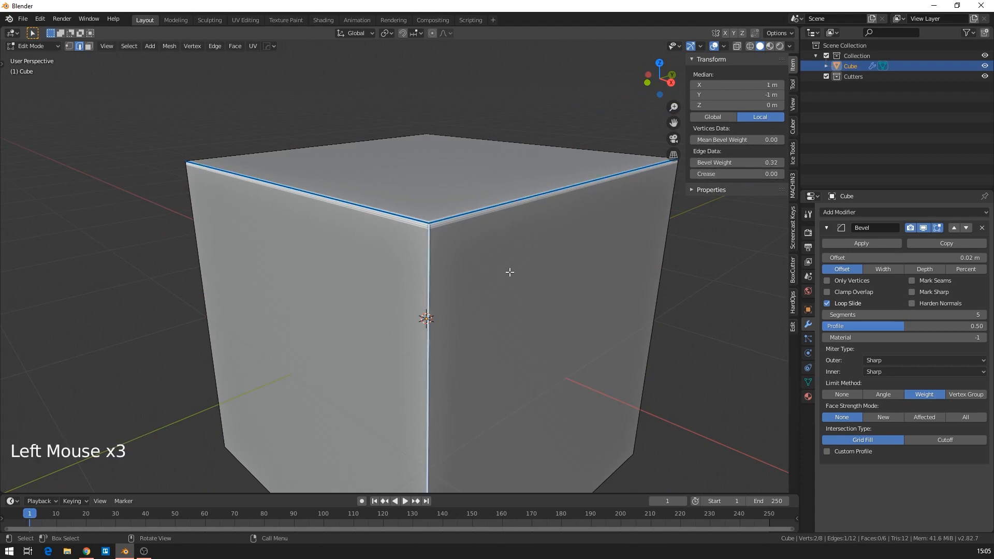
left_click(309, 193)
left_click(500, 221)
left_click(450, 298)
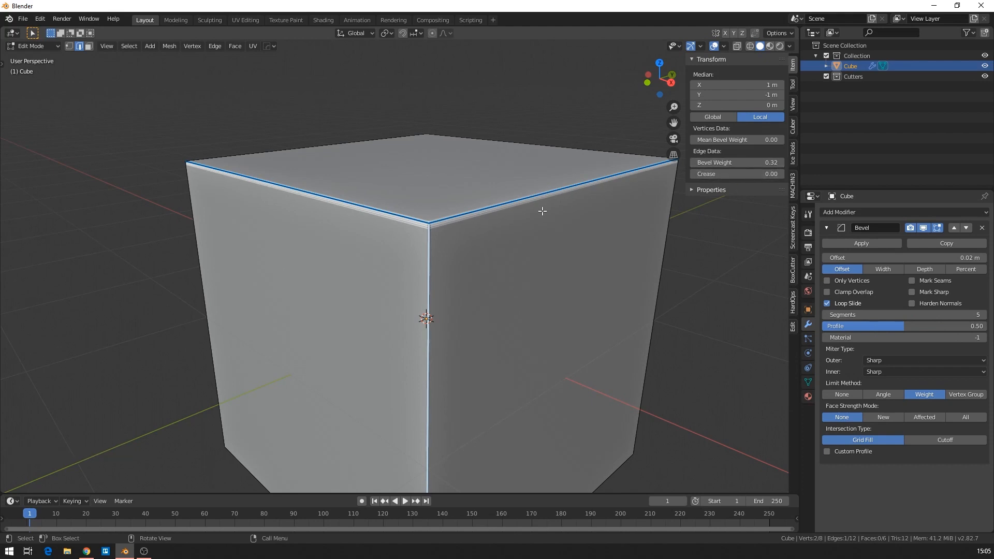
Step: Raise the front vertical edge's bevel weight to 1.00 to match the two upper edges, and inspect the corner in Object Mode
scroll(603, 218, "down", 2)
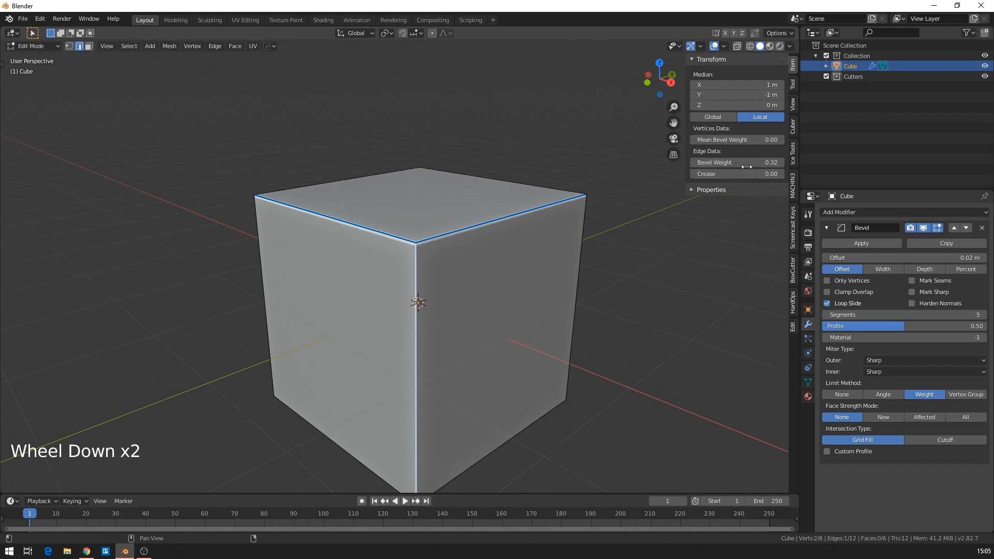
left_click_drag(748, 165, 782, 164)
key("Tab")
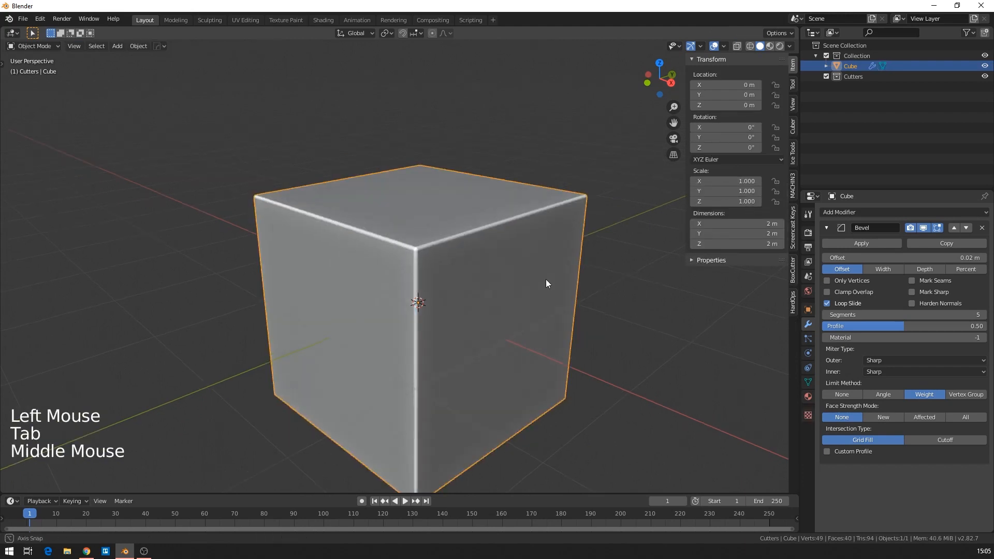
middle_click_drag(546, 278, 549, 277)
scroll(548, 277, "up", 3)
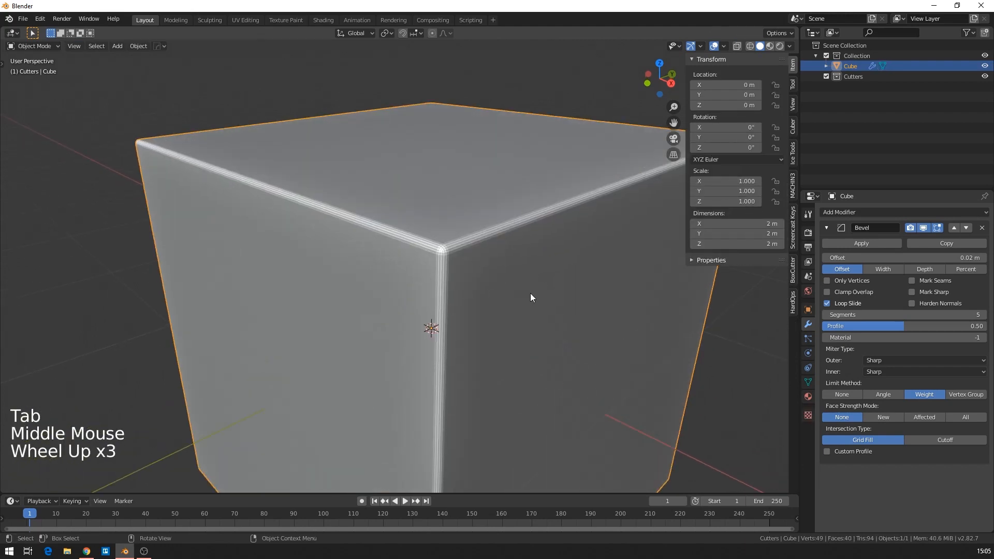
scroll(519, 293, "down", 3)
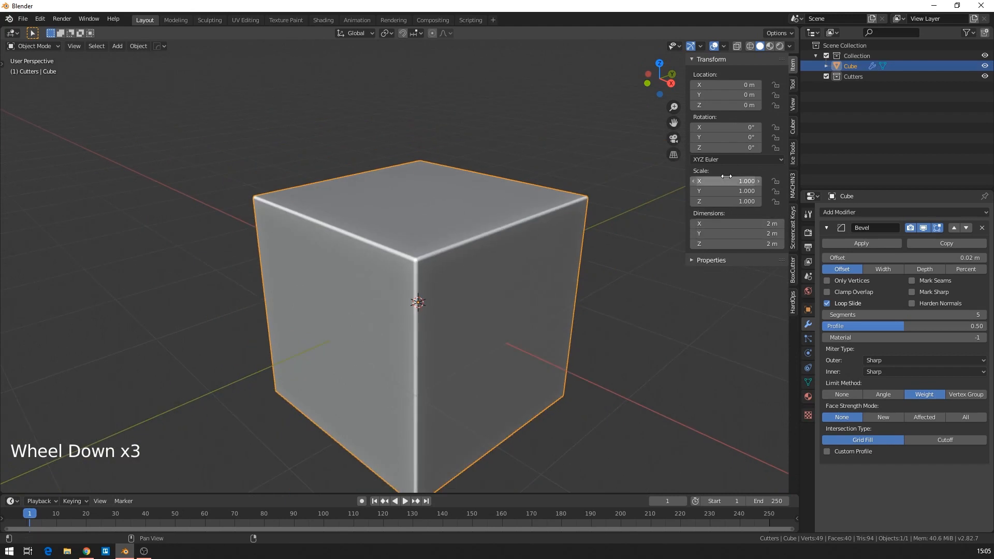
scroll(412, 221, "up", 3)
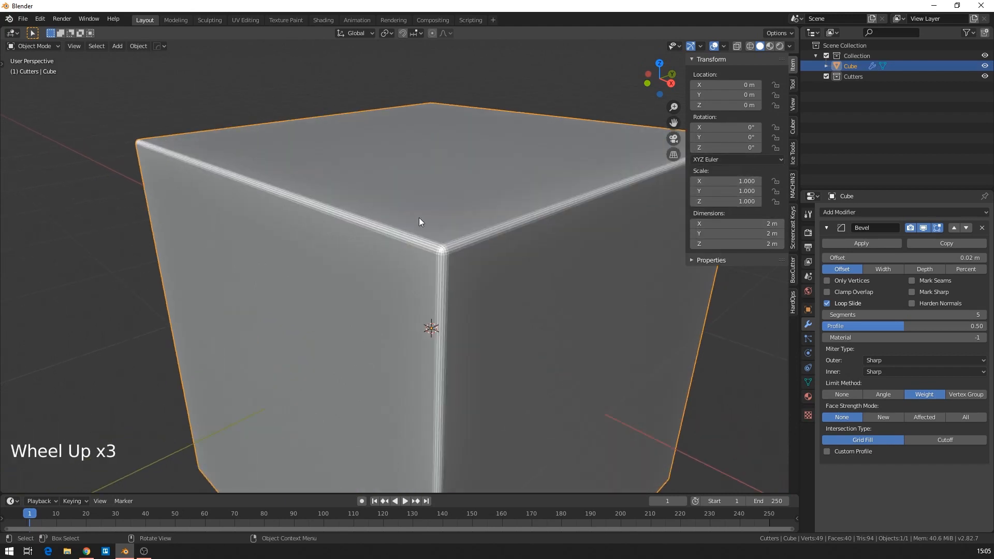
Step: Reset the mean bevel weight of all the cube's edges to 0.00 and return to Object Mode
key("Tab")
key("a")
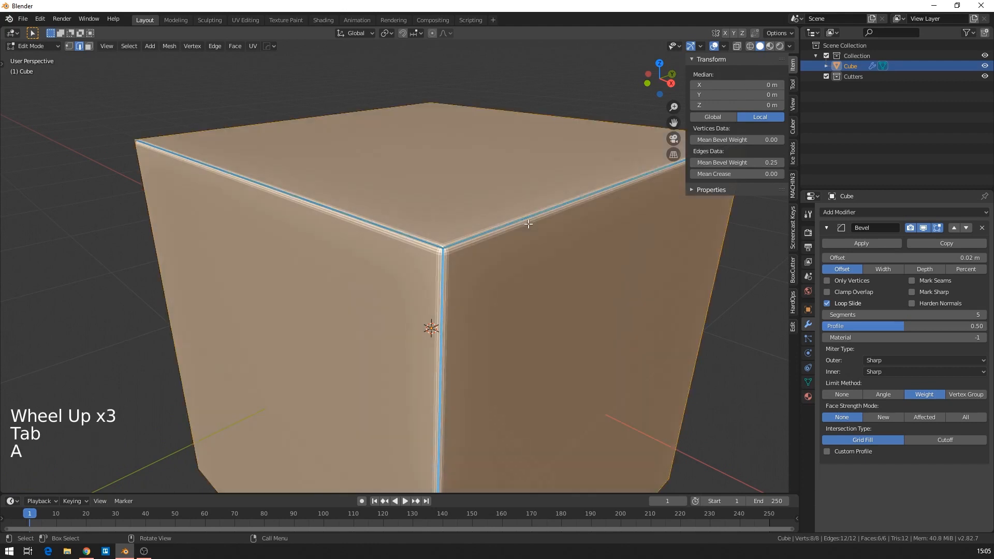
left_click(761, 162)
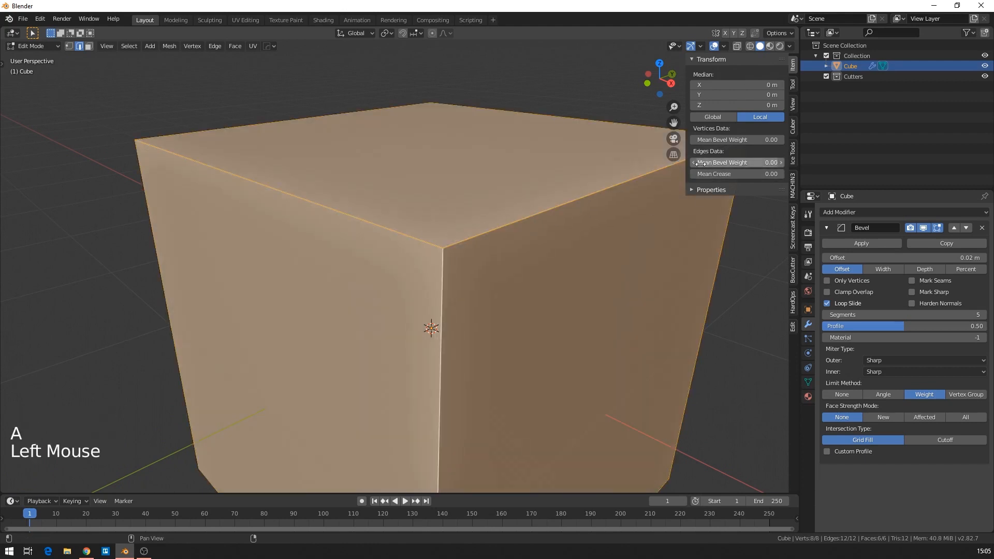
key("Tab")
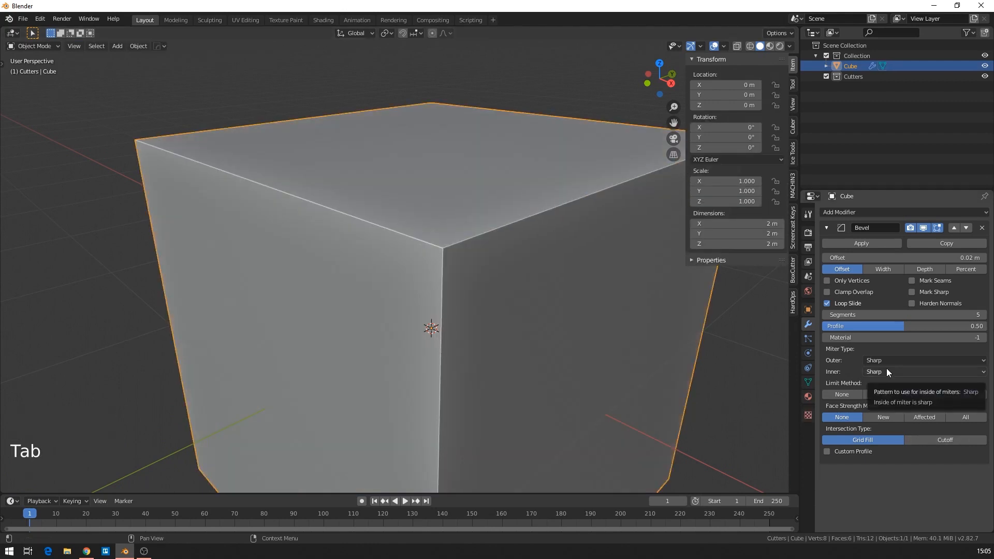
Step: Try Angle as the Bevel modifier's limit method and switch it to Vertex Group
left_click(880, 396)
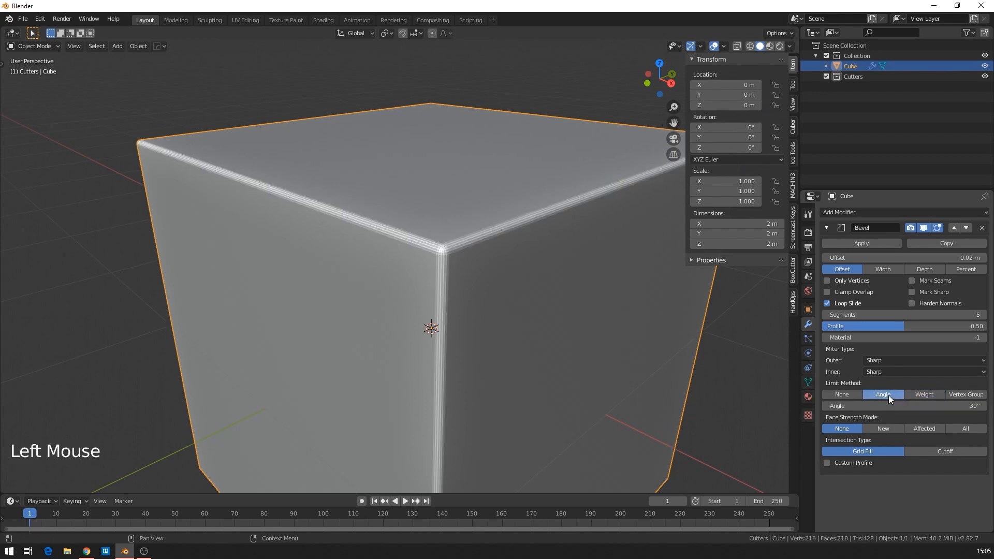
left_click(953, 394)
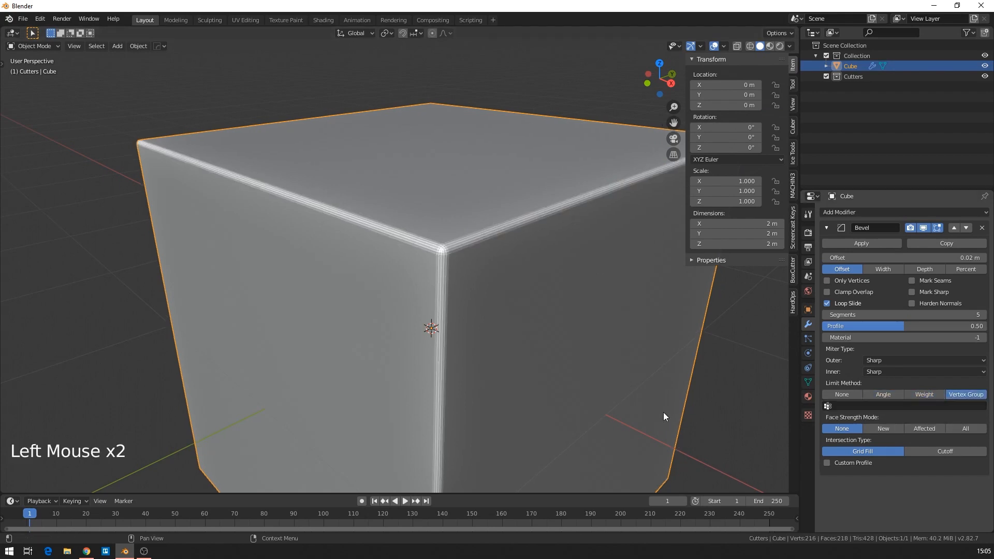
scroll(432, 361, "down", 1)
scroll(433, 360, "down", 3)
Step: Select the three edges meeting at the cube's upper front corner in Edit Mode
key("Tab")
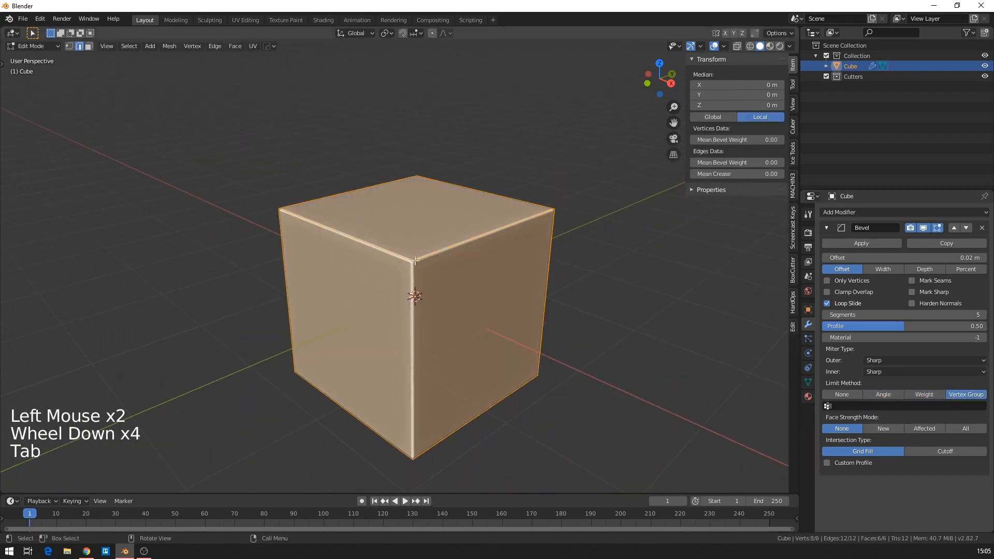
left_click(399, 265)
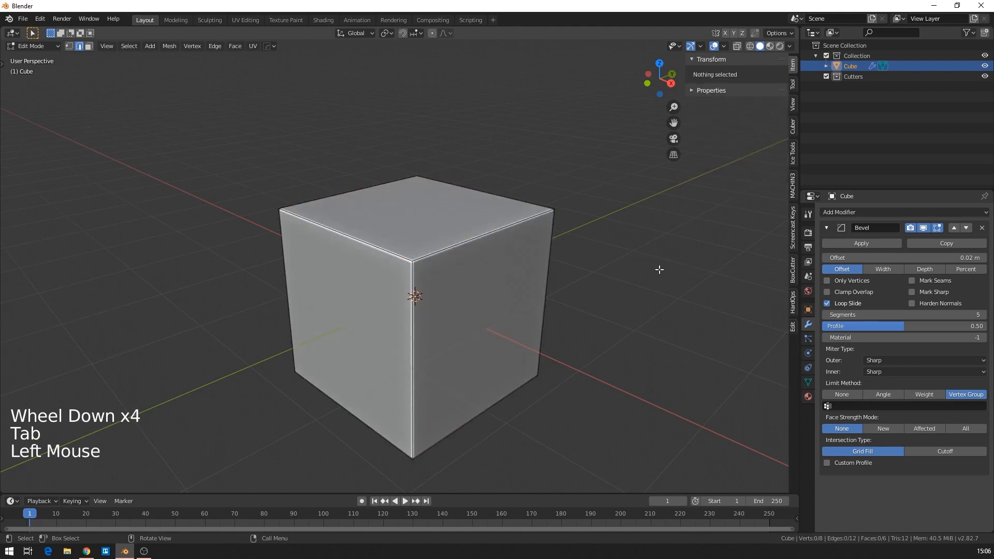
scroll(659, 270, "up", 2)
left_click(335, 222)
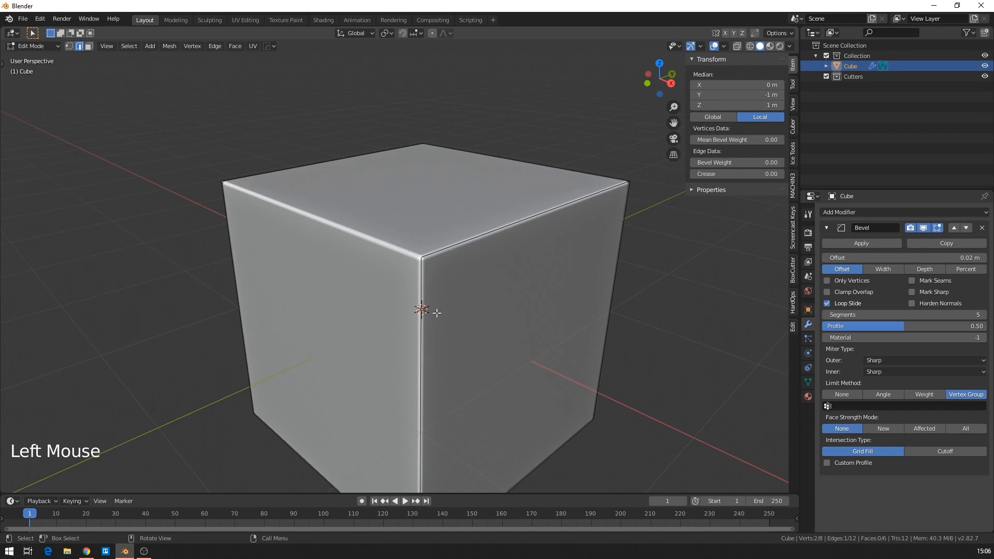
left_click(425, 291, "shift")
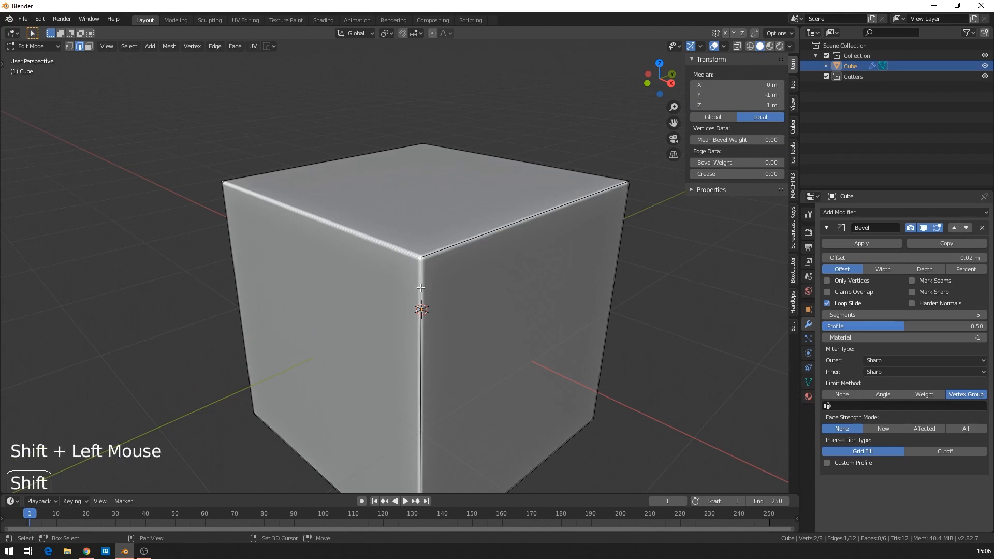
left_click(490, 236, "shift")
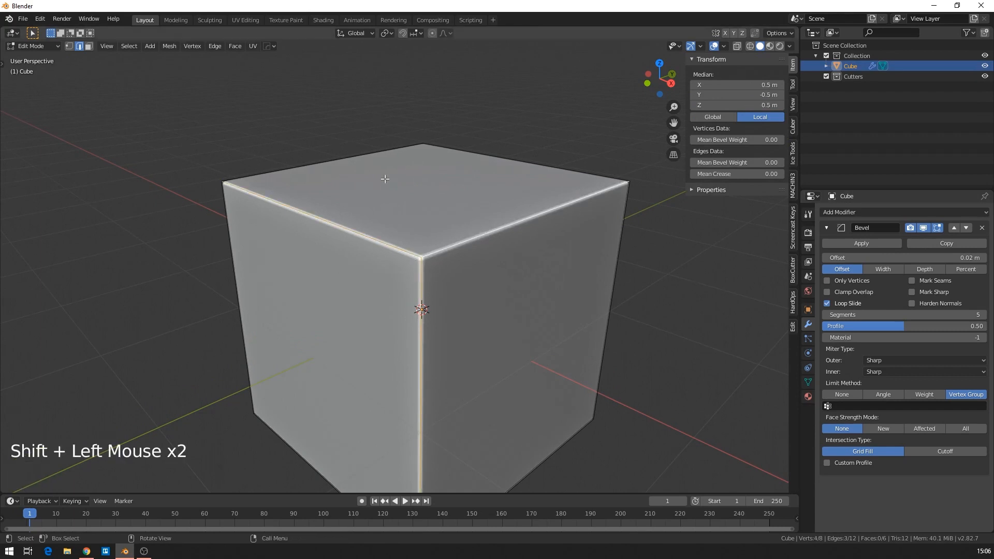
Step: Add a new vertex group in the cube's mesh data properties
left_click(807, 310)
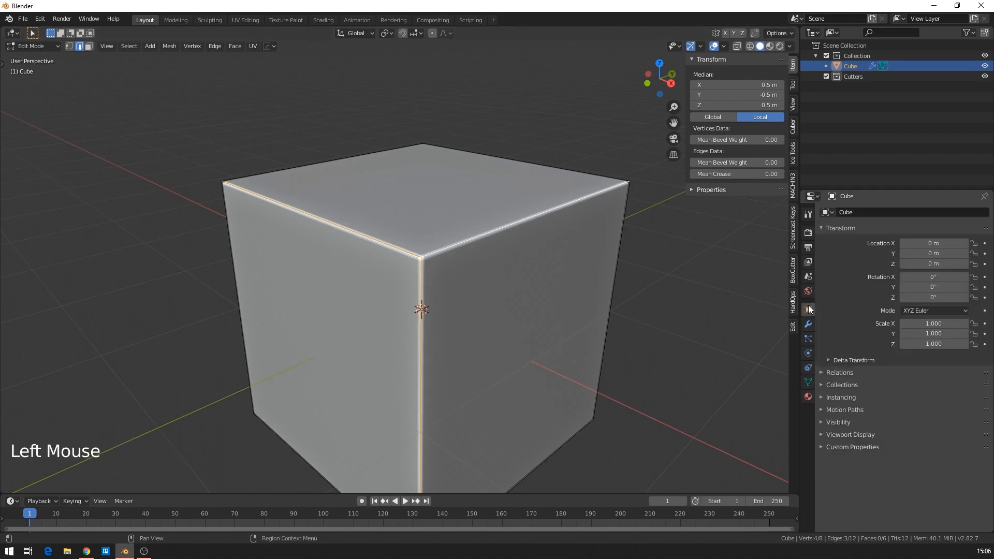
left_click(808, 291)
left_click(808, 325)
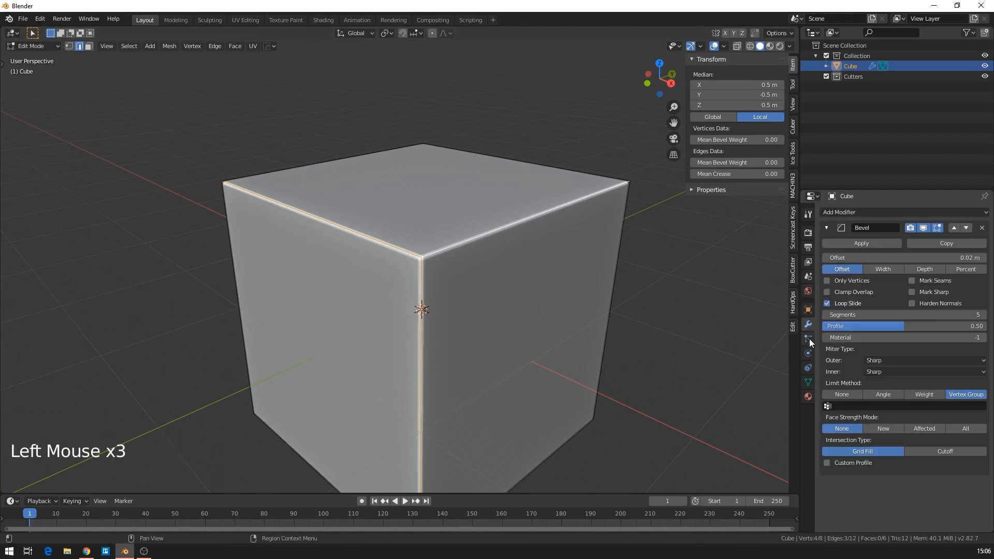
left_click(808, 310)
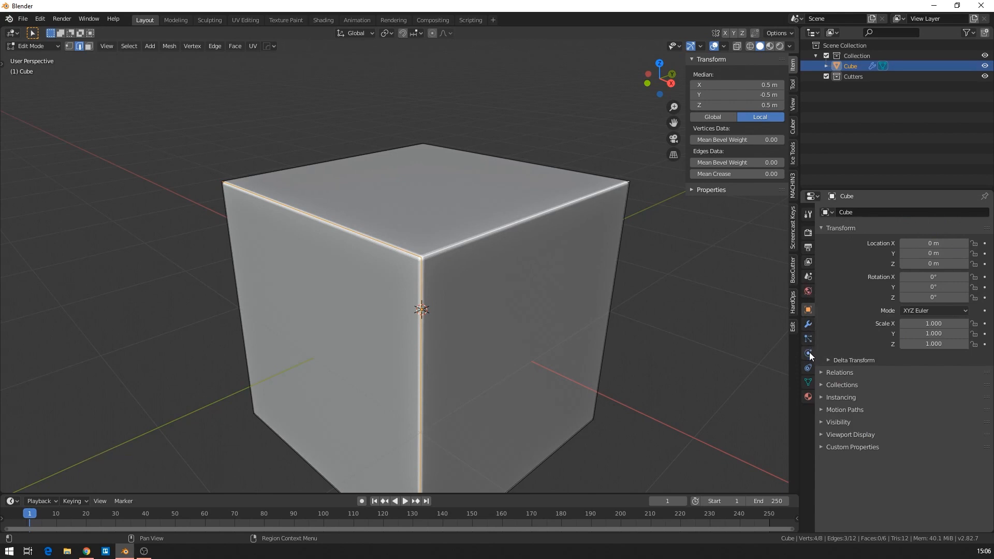
left_click(808, 383)
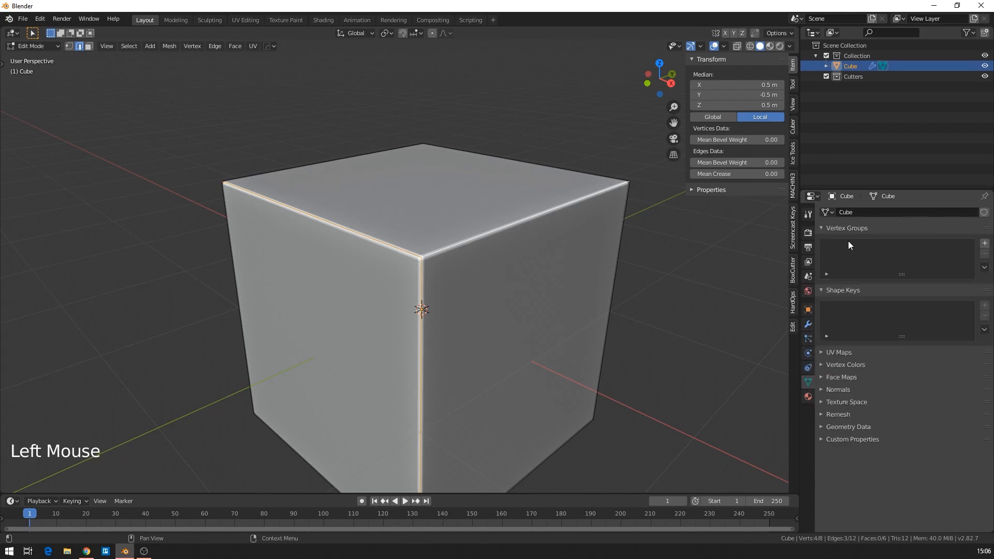
left_click(985, 242)
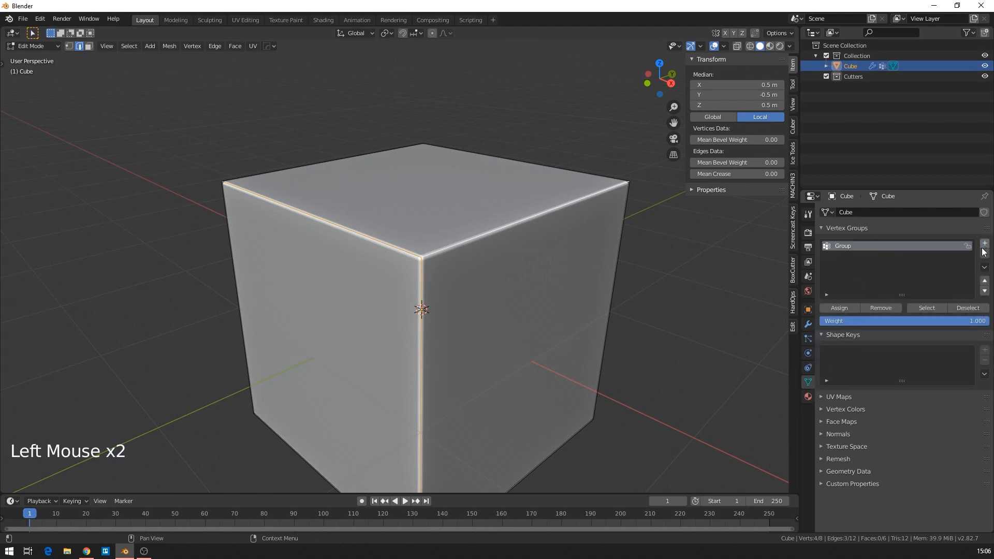
Step: Rename the vertex group as "Linha lateral" and assign the selected edges to it, returning to Object Mode
double_click(849, 247)
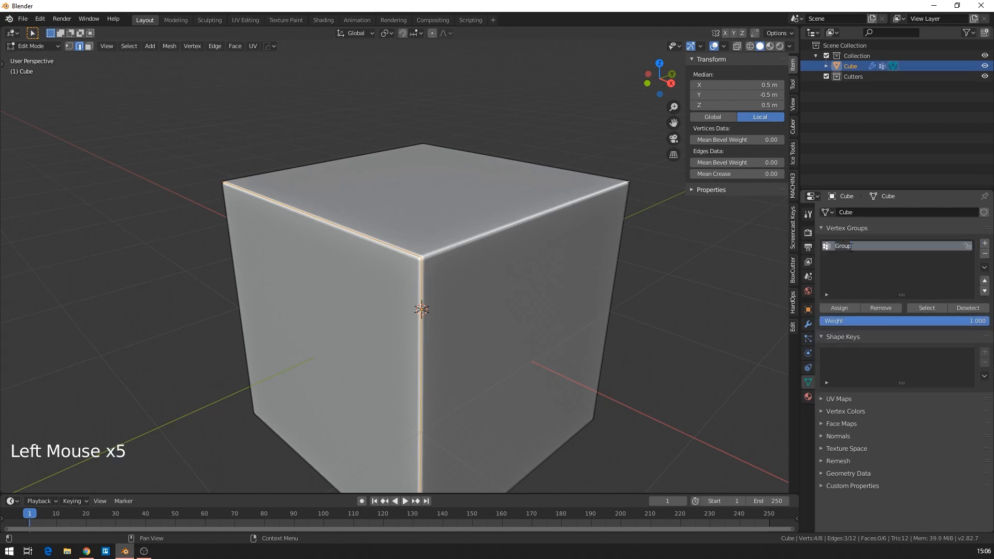
type("I")
key("BackSpace")
key("BackSpace")
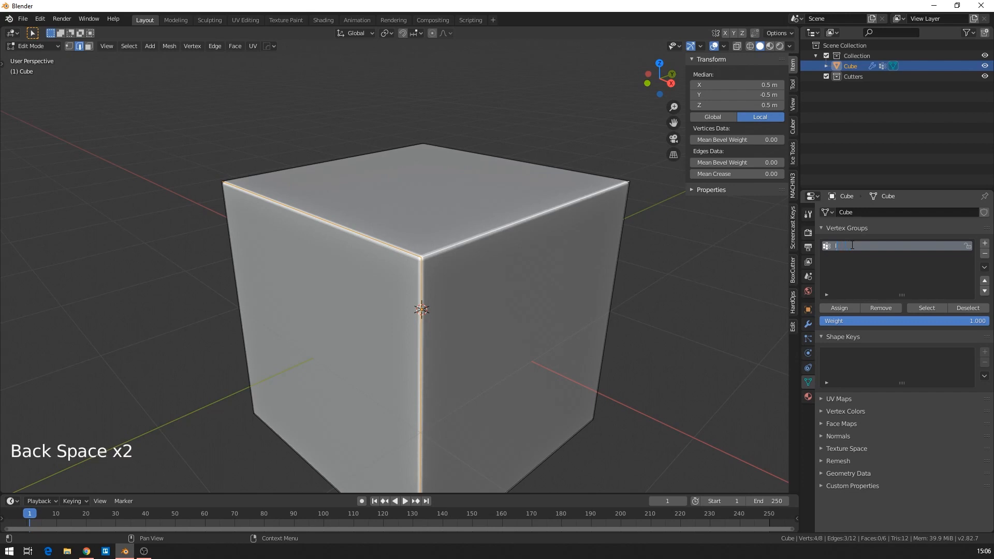
type("Linha lateral")
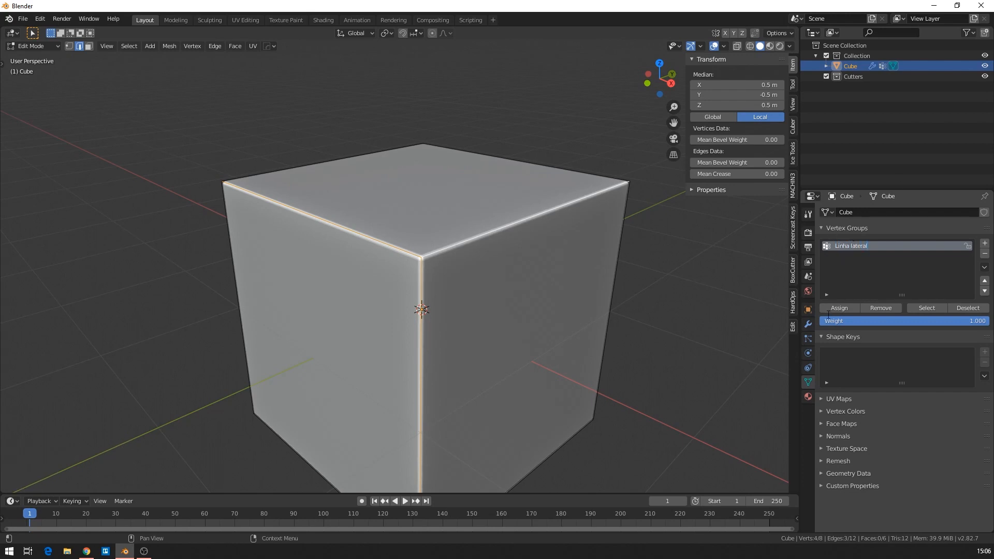
left_click(836, 310)
key("Tab")
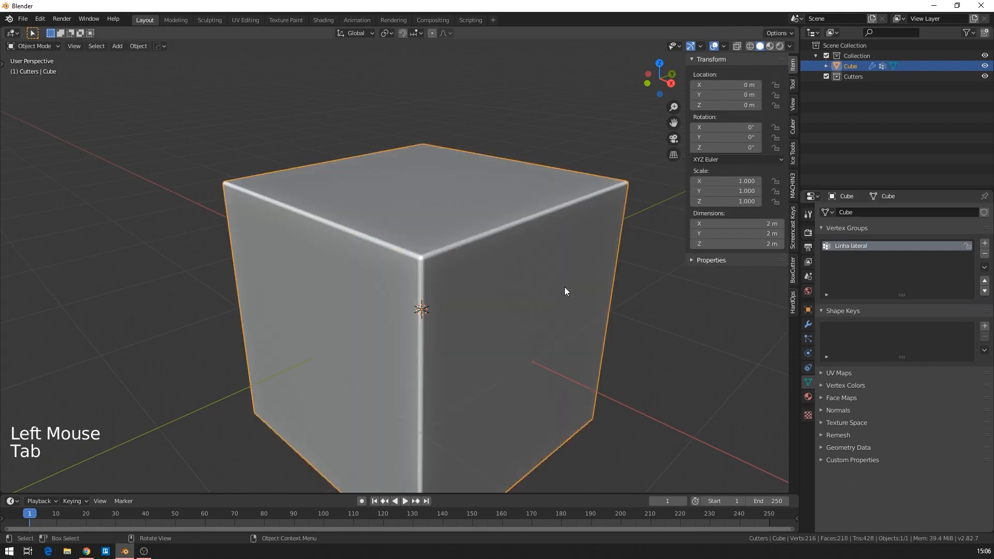
Step: Choose "Linha lateral" as the vertex group limiting the cube's Bevel modifier
middle_click_drag(590, 249, 531, 242)
left_click(531, 241)
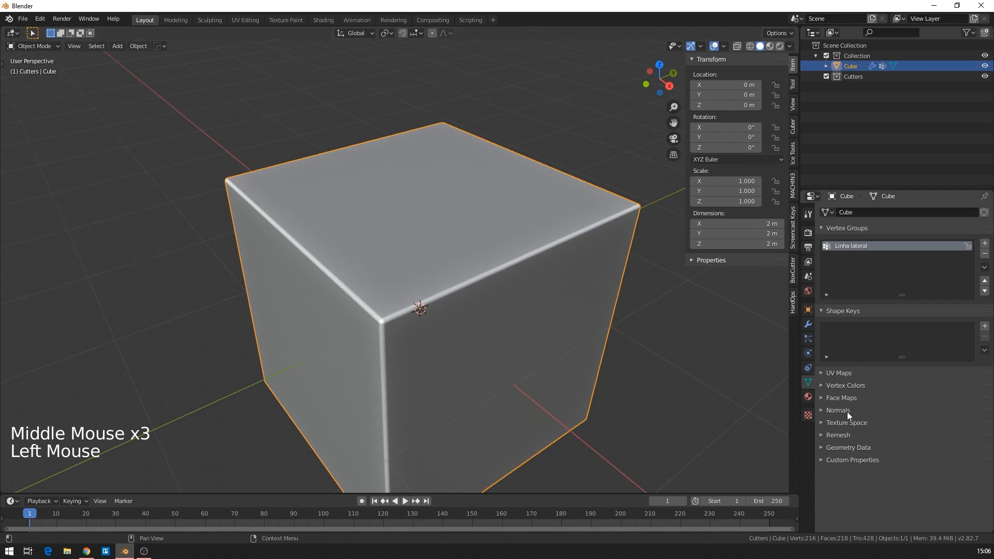
left_click(485, 244)
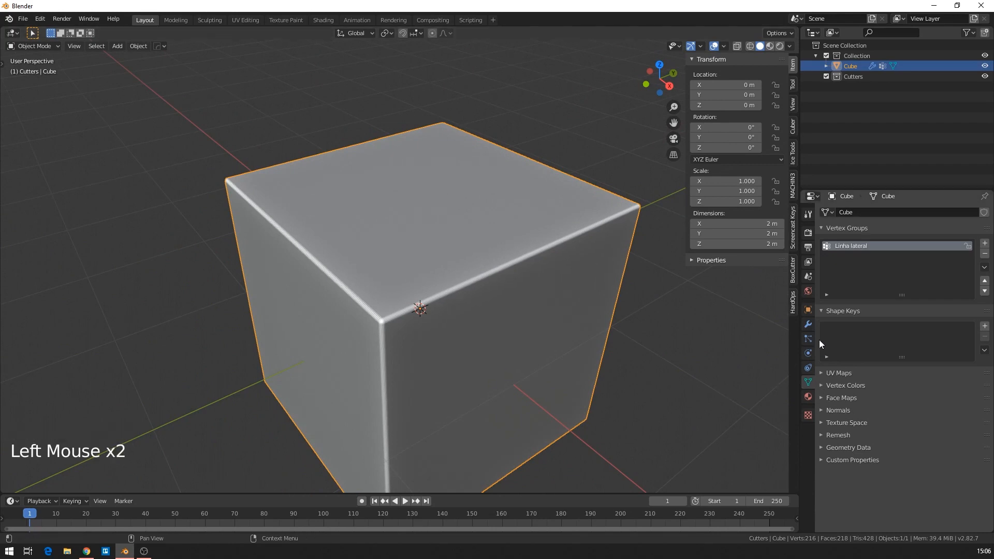
left_click(808, 324)
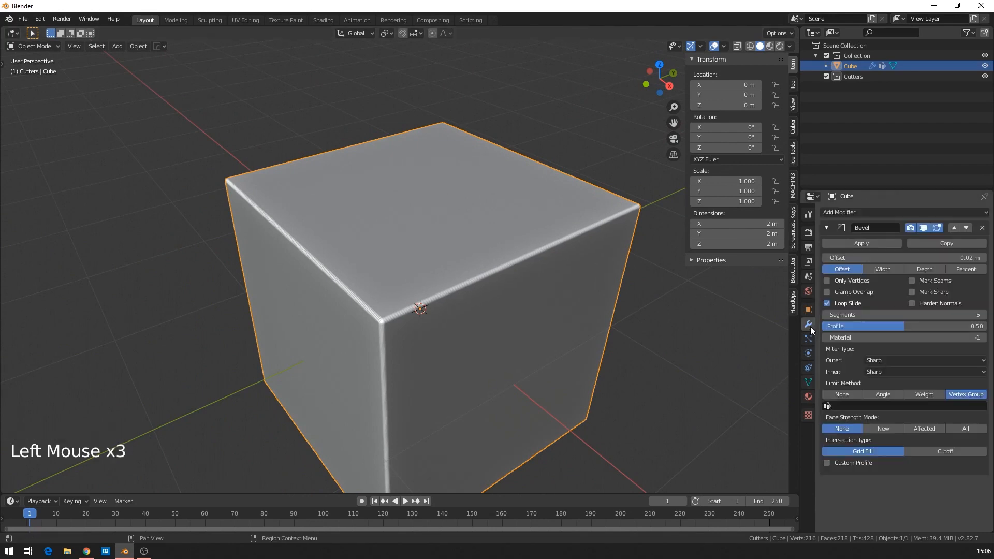
left_click(849, 406)
left_click(841, 421)
Step: Examine from several sides which cube edges the vertex group limit bevels
middle_click_drag(681, 350, 542, 320)
scroll(576, 325, "up", 2)
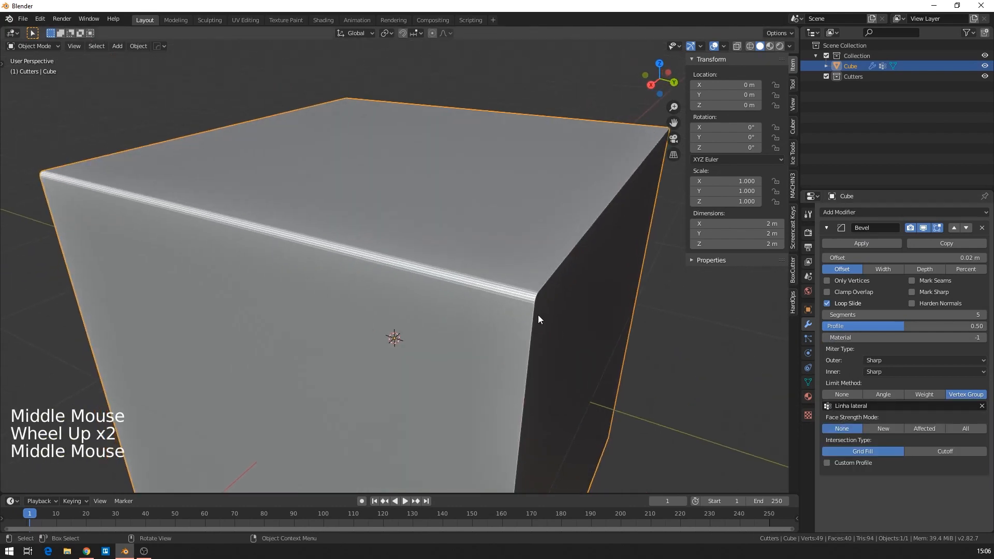
middle_click_drag(450, 288, 440, 265)
middle_click_drag(445, 208, 538, 229)
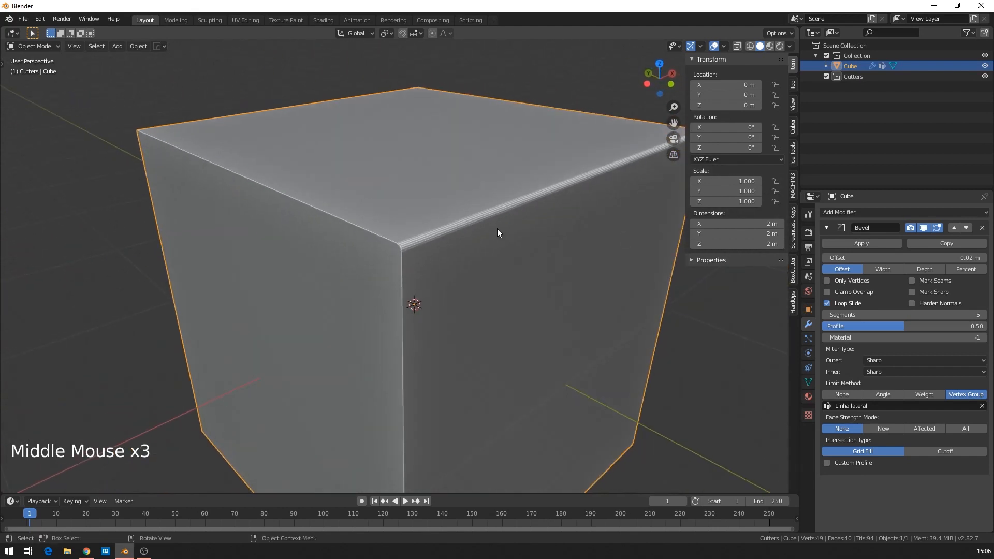
key("Tab")
key("Tab")
middle_click_drag(485, 237, 411, 265)
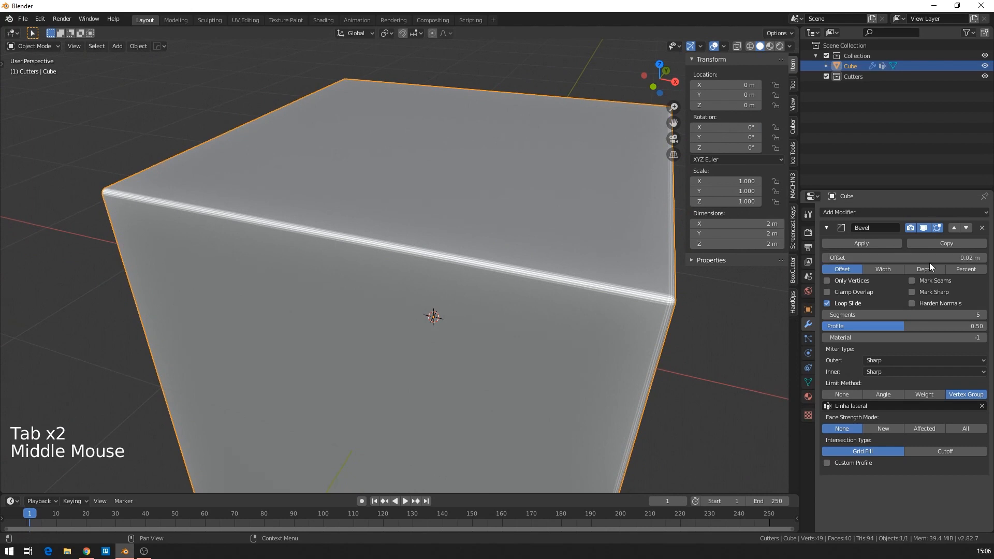
Step: Increase the Bevel modifier's offset to 0.18 m and inspect the rounded edges around the cube
left_click_drag(934, 258, 923, 279)
middle_click_drag(347, 297, 449, 276)
scroll(372, 259, "down", 5)
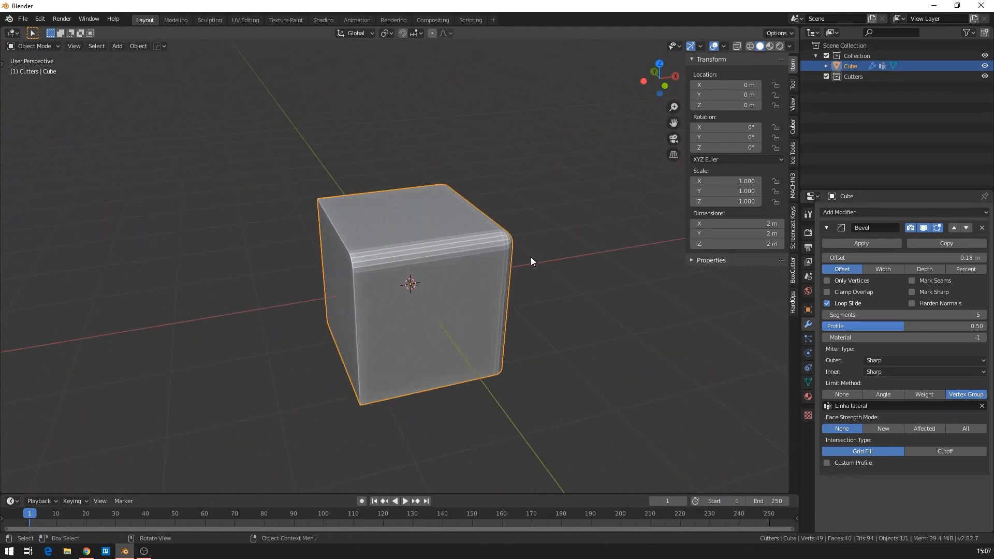
scroll(523, 262, "down", 2)
scroll(515, 266, "up", 4)
middle_click_drag(518, 265, 489, 251)
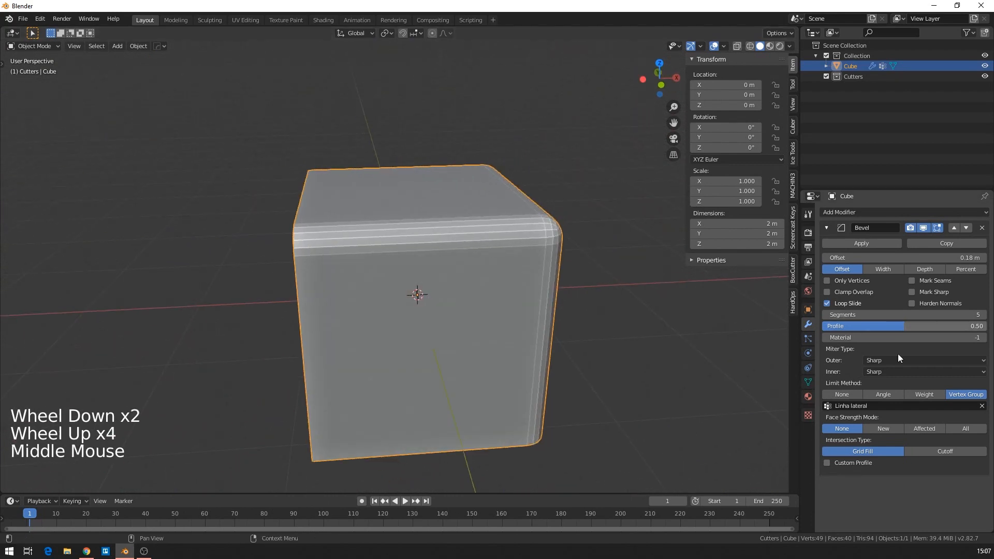
Step: Clear the bevel's vertex group limit, using None as the limit method, and reduce the offset to 0.04 m
left_click(982, 407)
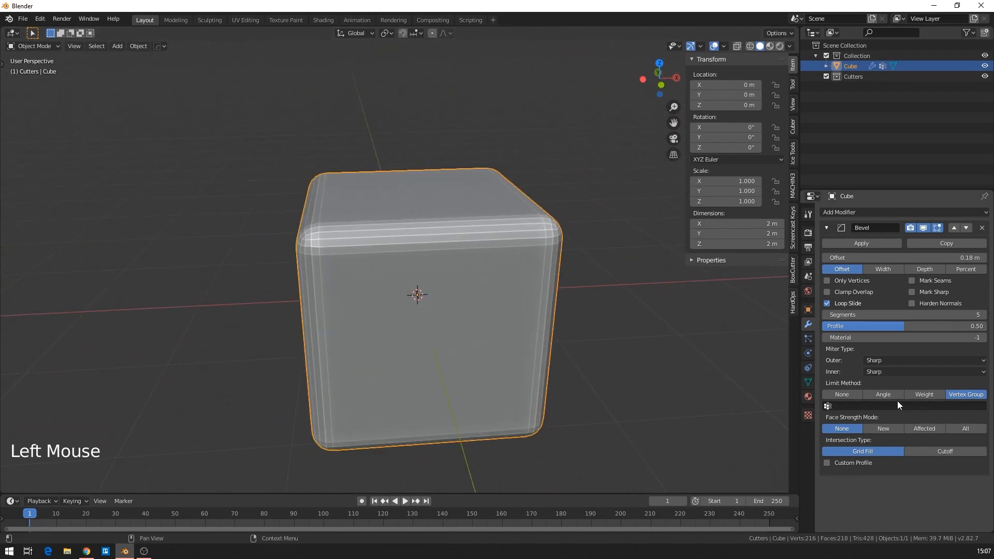
left_click(844, 395)
middle_click_drag(671, 353, 493, 308)
left_click_drag(904, 257, 860, 258)
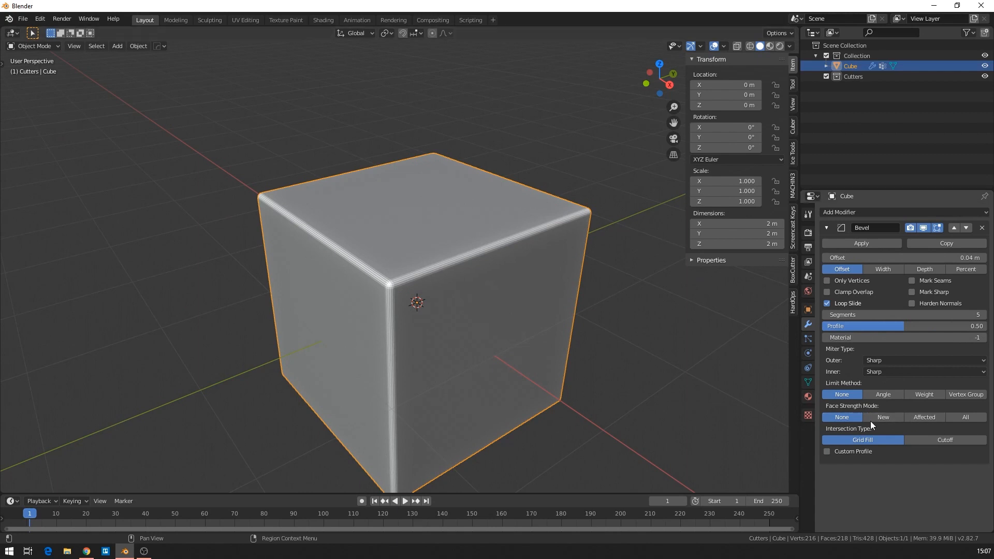
Step: Try the New, Affected and All face strength modes of the Bevel modifier and return to None
left_click(880, 418)
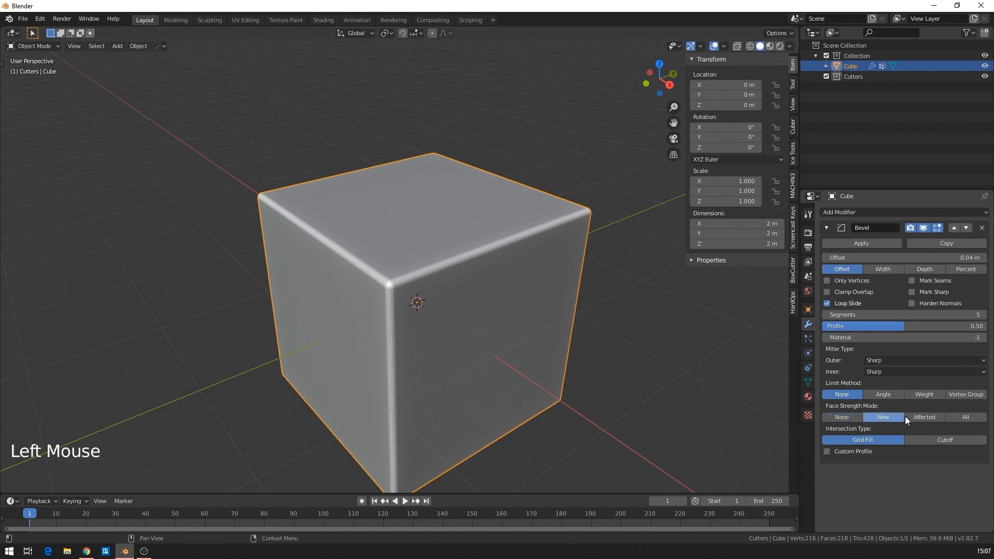
left_click(914, 417)
left_click(946, 419)
left_click(950, 419)
left_click(927, 421)
left_click(880, 418)
left_click(838, 417)
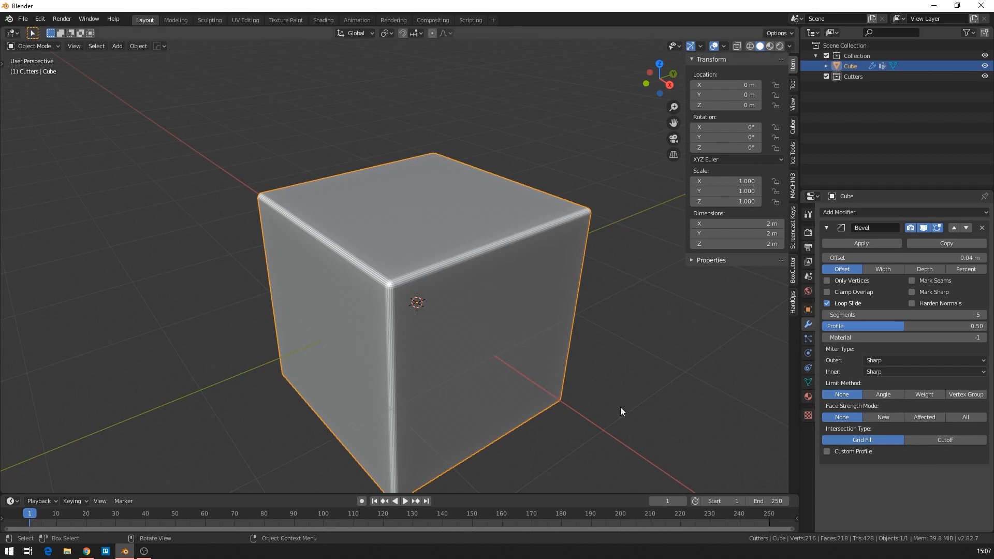
Step: Inspect up close how the bevels intersect at the cube's front corner with Grid Fill
scroll(516, 313, "up", 1)
scroll(513, 320, "up", 2)
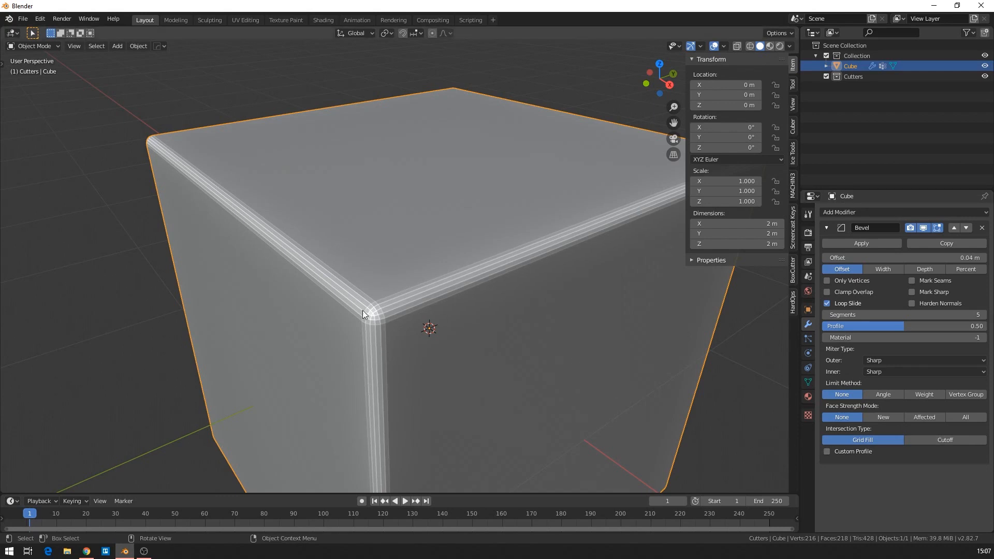
scroll(363, 313, "up", 2)
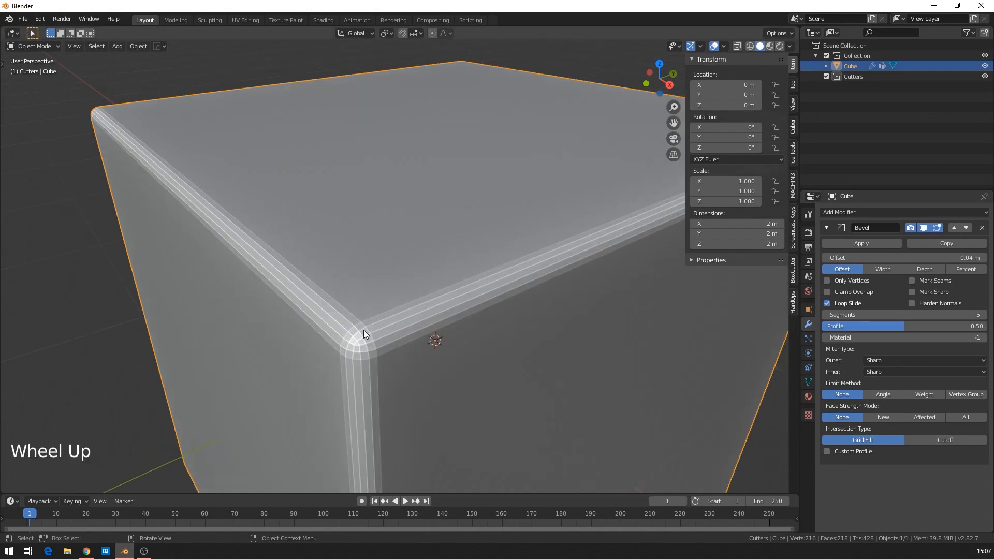
middle_click_drag(364, 330, 377, 334)
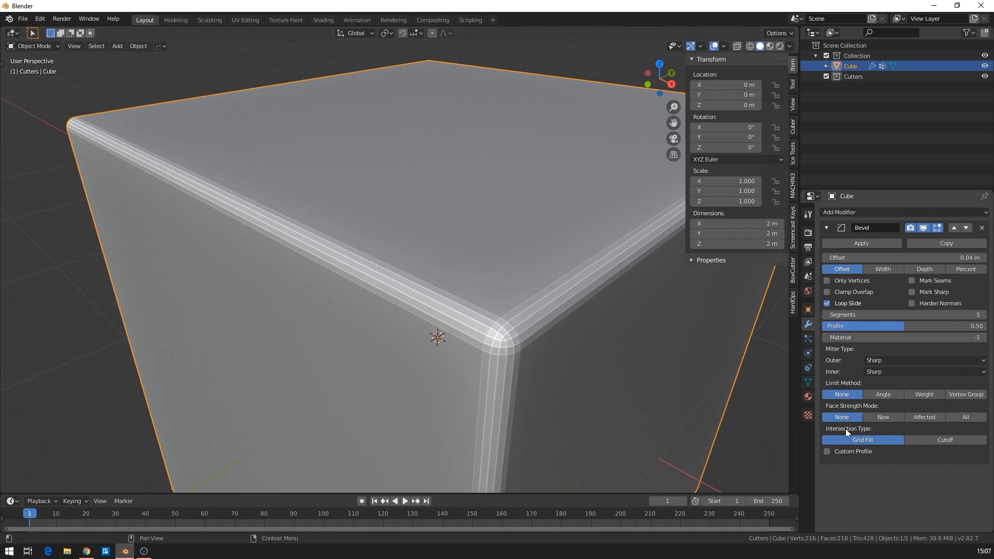
scroll(399, 274, "down", 5)
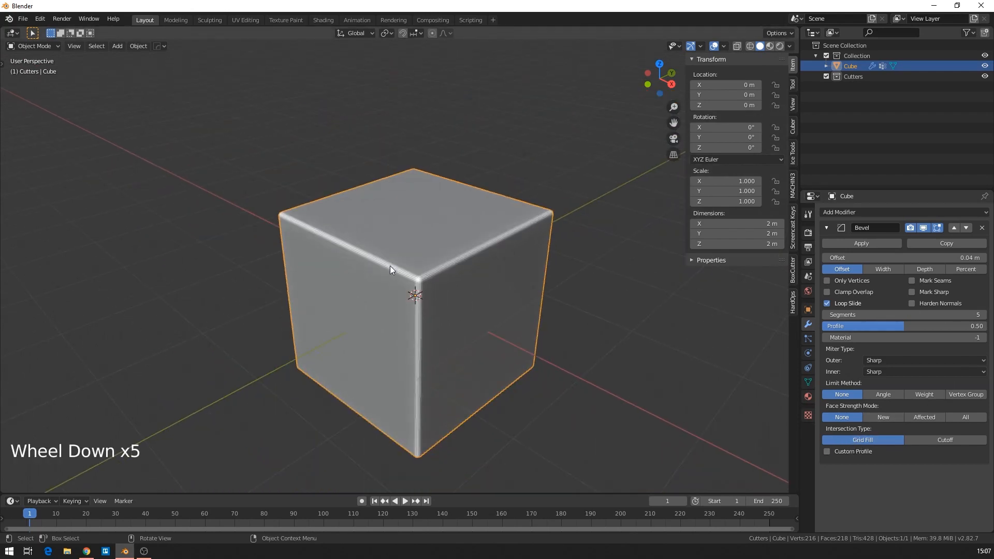
Step: Select the two vertical edges of the cube's +X face in Edit Mode and extrude them about 1.99 m along X
key("Tab")
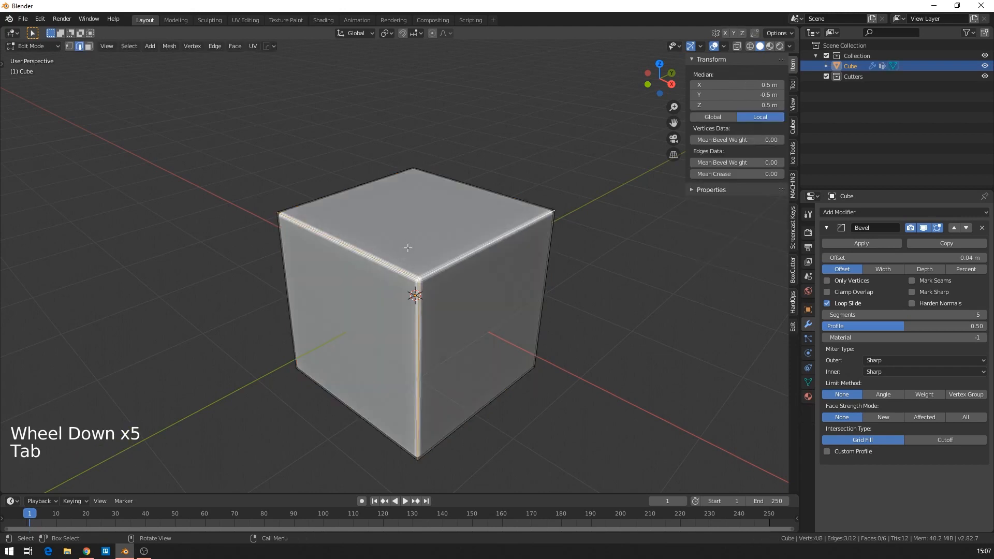
key("a")
left_click(352, 273)
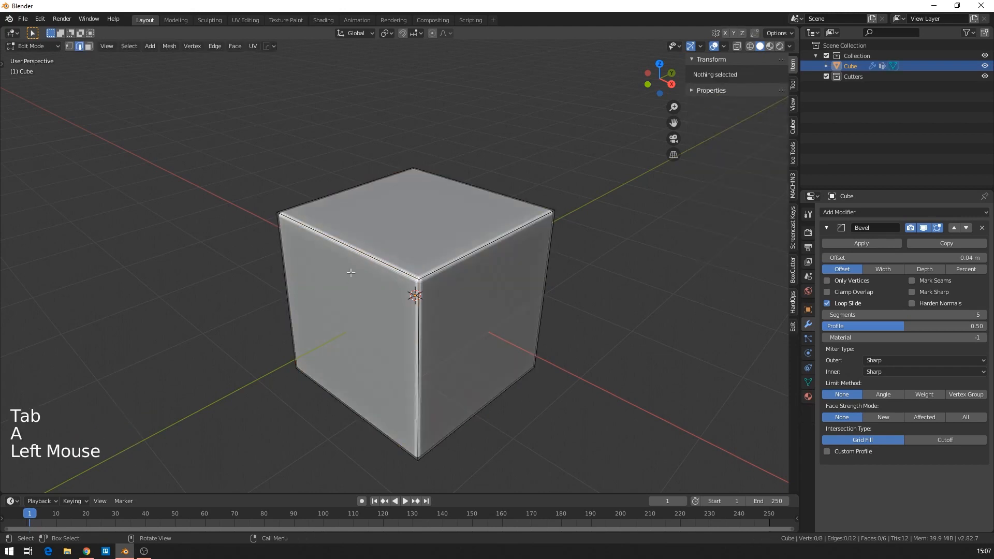
double_click(423, 320)
scroll(446, 320, "down", 3)
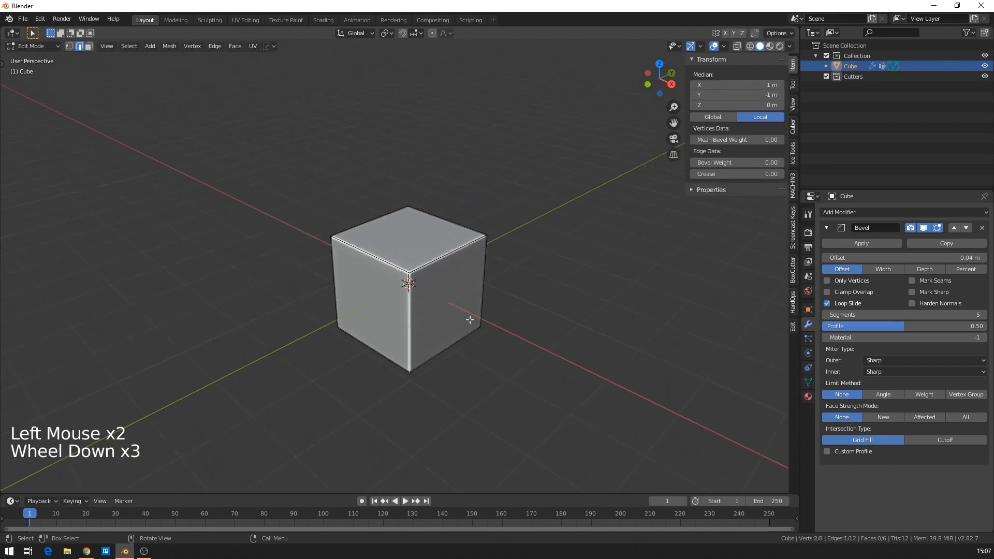
middle_click_drag(476, 311, 457, 336)
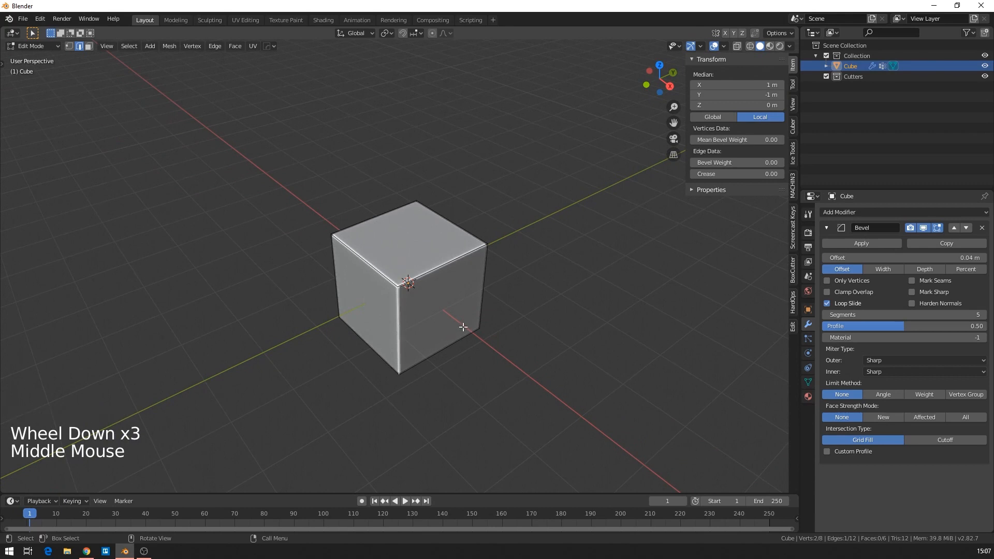
left_click(489, 273, "shift")
key("e")
left_click(458, 341)
left_click(458, 342)
middle_click_drag(458, 341, 497, 337)
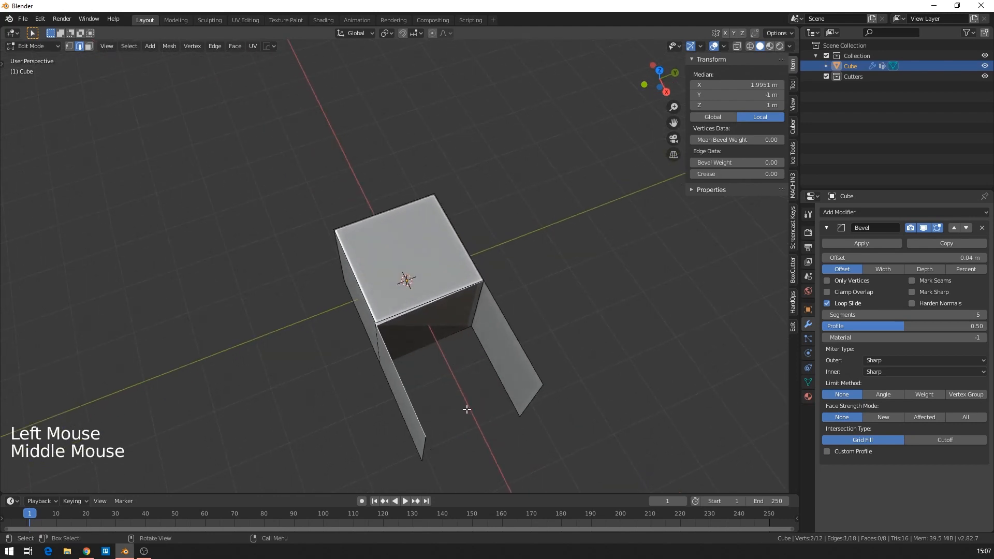
Step: Try Grid Fill between the upper edges of the two flaps extruded from the cube
left_click(525, 330, "shift")
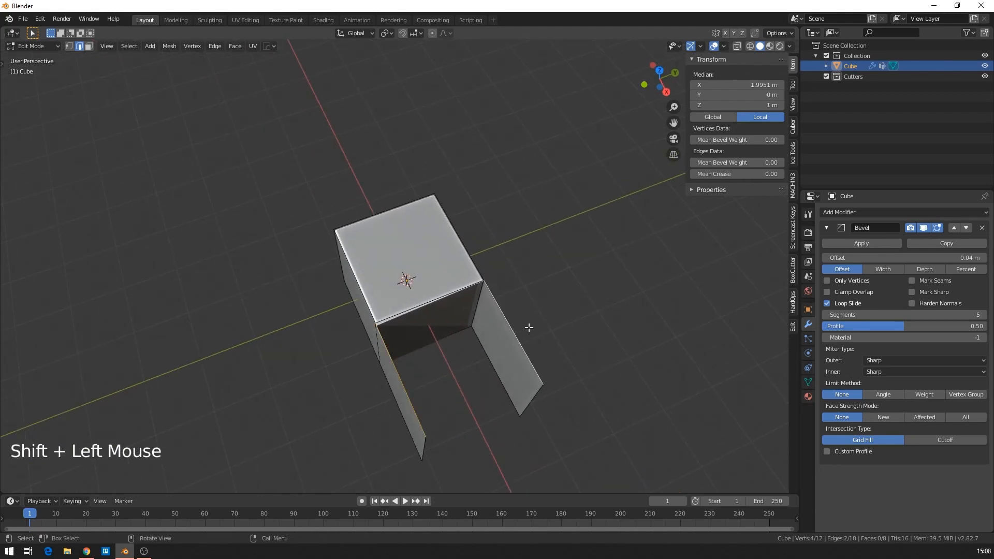
key("ctrl+f")
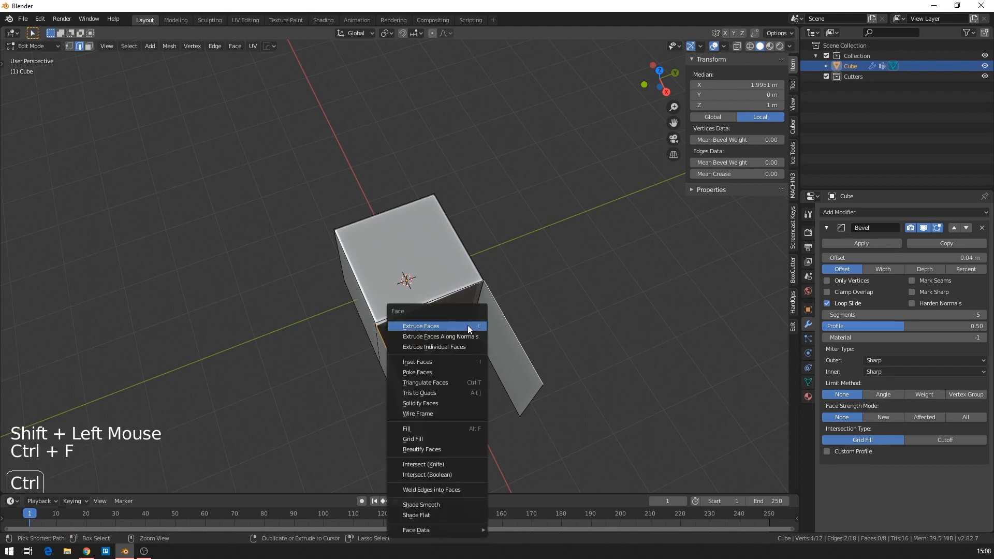
left_click(422, 439)
middle_click_drag(509, 345, 464, 293)
left_click(462, 249)
left_click(440, 285)
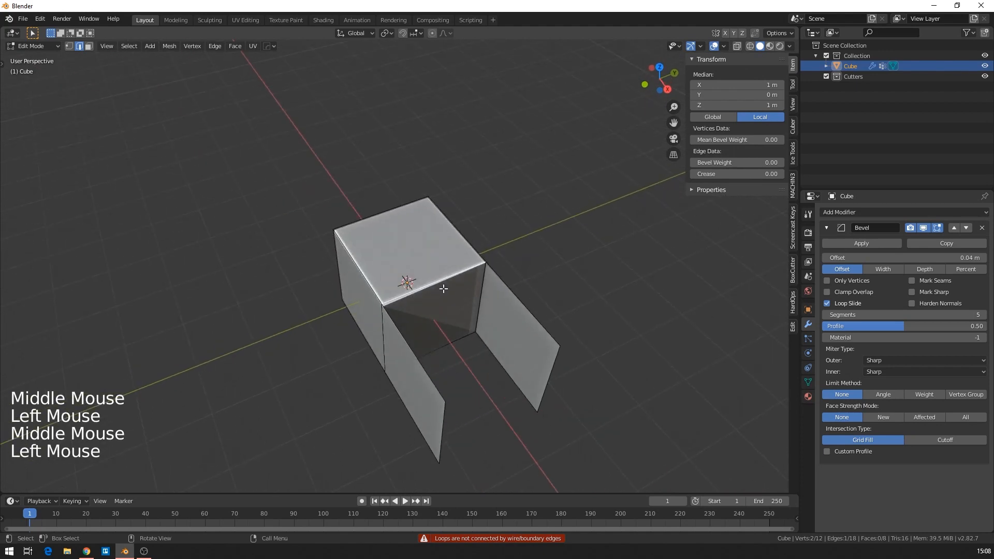
Step: Add a vertical loop cut through the middle of each of the two extruded flaps
left_click(439, 359)
key("ctrl+r")
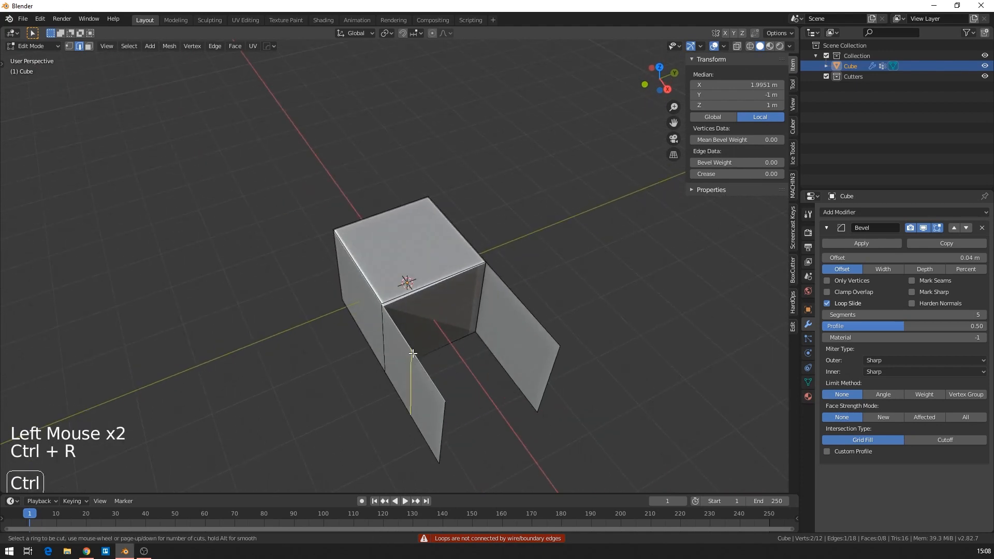
left_click(413, 352)
left_click(420, 355)
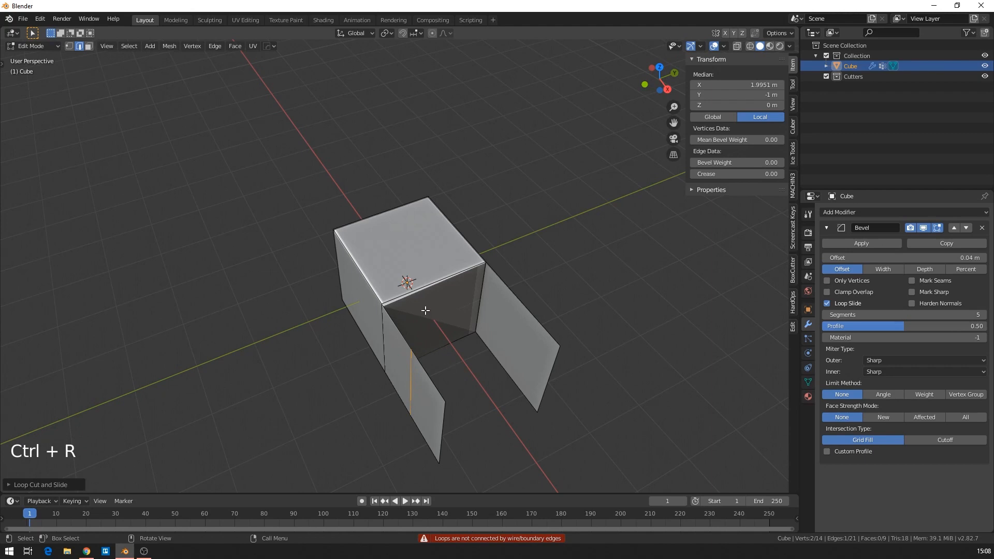
left_click(426, 295)
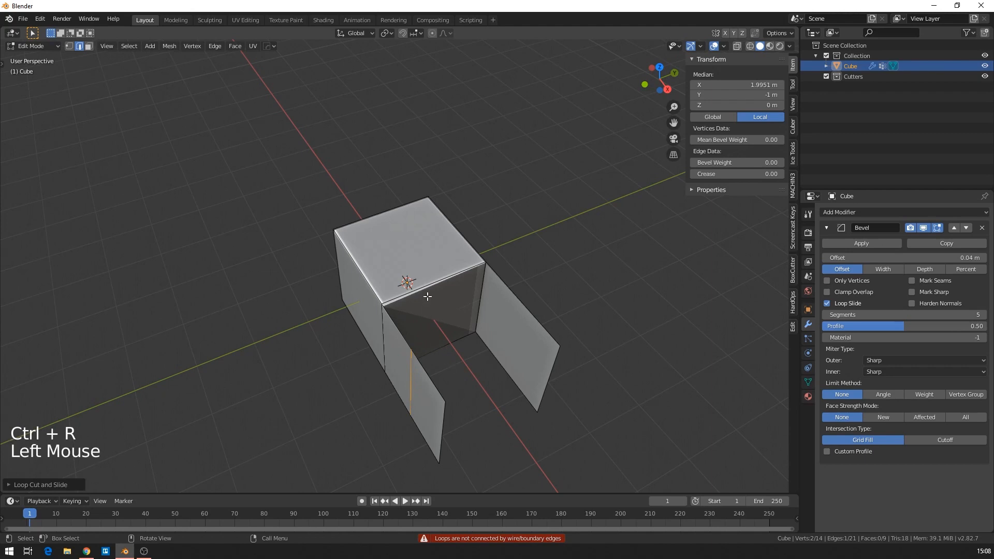
key("ctrl+r")
left_click(512, 312)
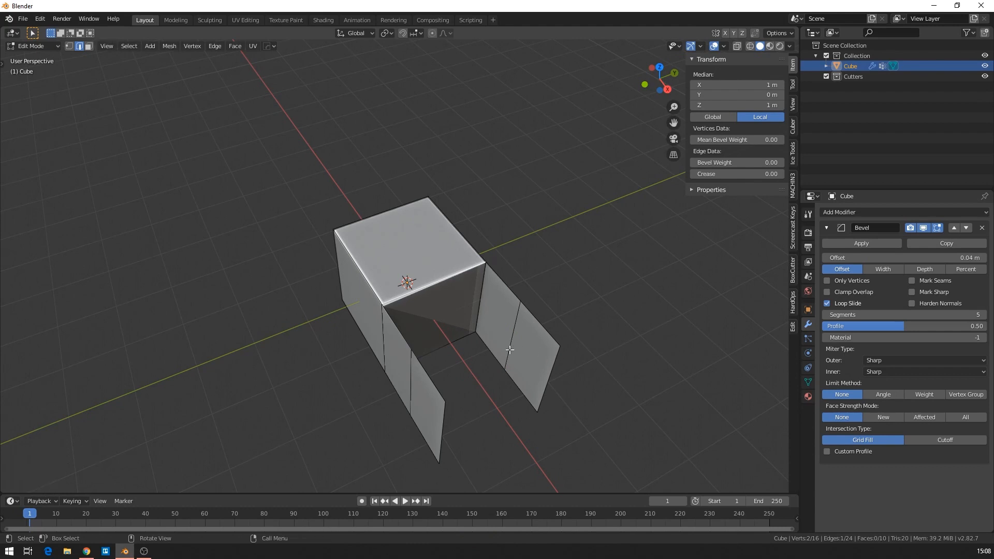
Step: Try Grid Fill on the cube's upper +X edge plus the flaps' four upper edges, and return to Object Mode
left_click(404, 351, "shift")
left_click(429, 369, "shift")
left_click(440, 384, "shift")
left_click(551, 342, "shift")
left_click(512, 299, "shift")
key("ctrl+f")
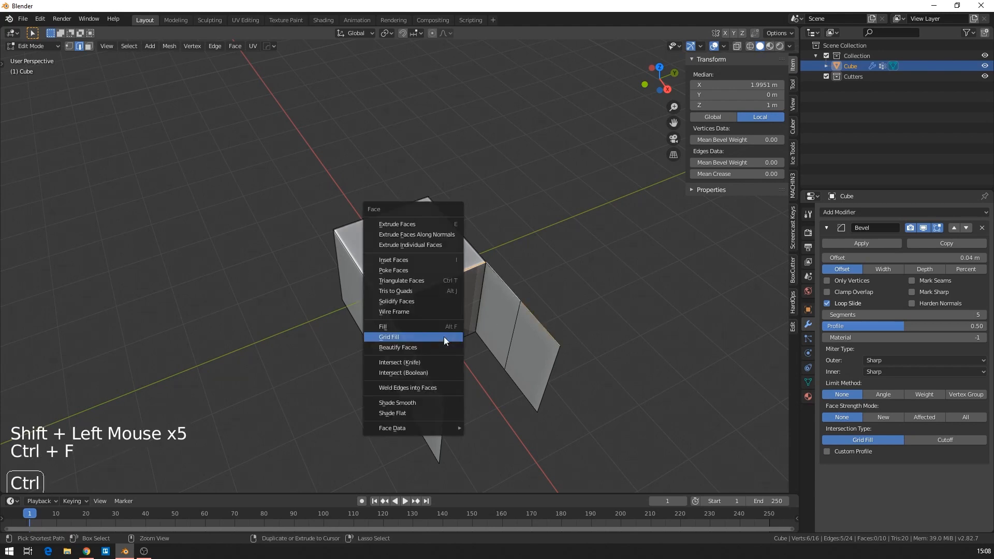
left_click(414, 339)
mouse_move(570, 308)
middle_mouse_down()
mouse_move(603, 275)
mouse_move(597, 255)
mouse_move(558, 306)
middle_mouse_up()
scroll(597, 255, "up", 2)
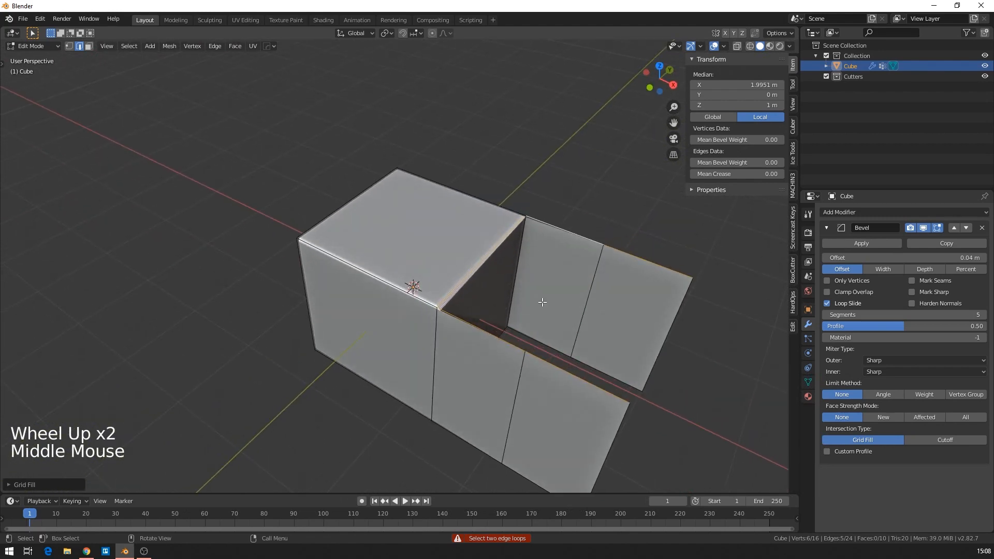
scroll(542, 302, "down", 2)
middle_click_drag(540, 345, 454, 294)
scroll(430, 335, "down", 4)
key("Tab")
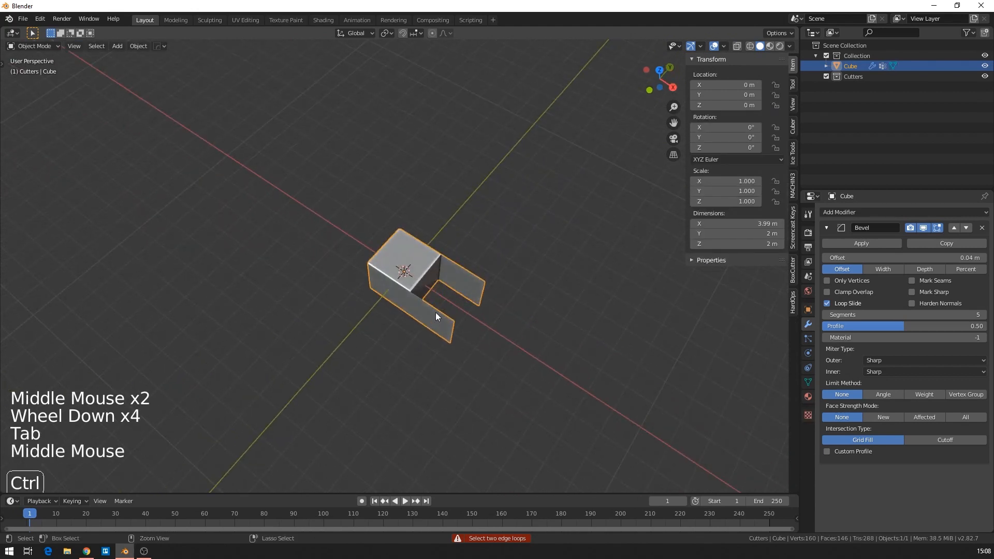
Step: Undo the loop cuts and the extrusion of the two flaps to get back to the plain cube
key("ctrl+z")
key("ctrl+z")
key("ctrl+z")
key("ctrl+z")
key("ctrl+z")
key("ctrl+z")
key("ctrl+z")
key("ctrl+z")
key("ctrl+z")
key("ctrl+z")
key("ctrl+z")
key("ctrl+z")
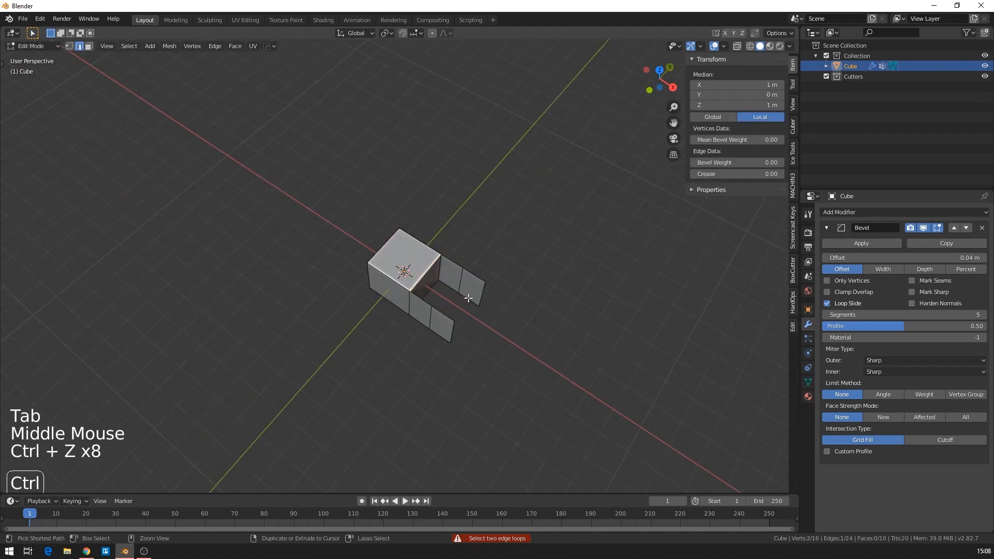
key("ctrl+z")
key("ctrl+z")
key("ctrl+z")
key("ctrl+z")
key("ctrl+z")
key("ctrl+z")
key("ctrl+z")
key("ctrl+z")
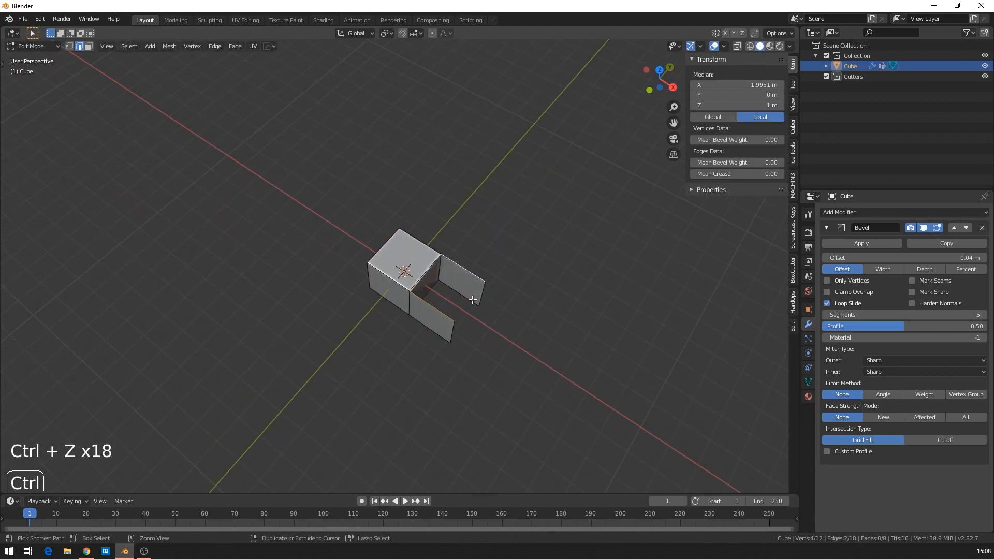
key("ctrl+z")
key("ctrl+z")
key("ctrl+z")
key("ctrl+z")
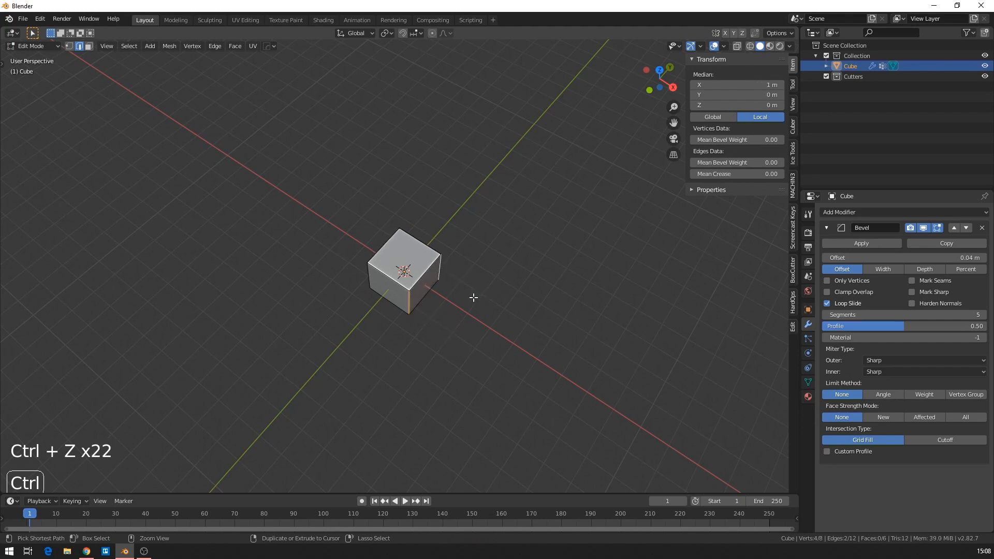
Step: Add a cylinder in Object Mode and move it about 6.69 m along X, away from the cube
key("Tab")
middle_click_drag(474, 298, 350, 259)
key("shift+a")
mouse_move(339, 251)
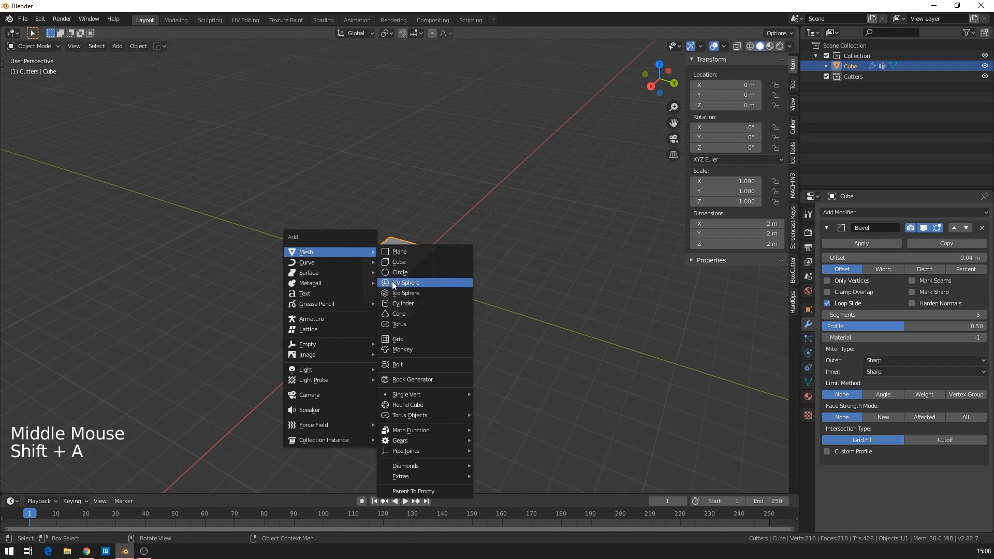
left_click(405, 306)
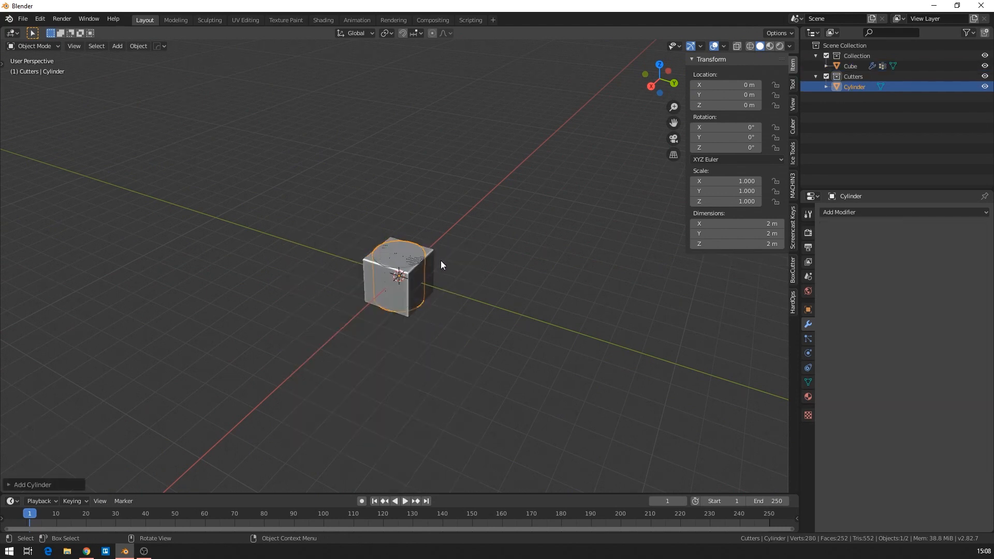
key("g")
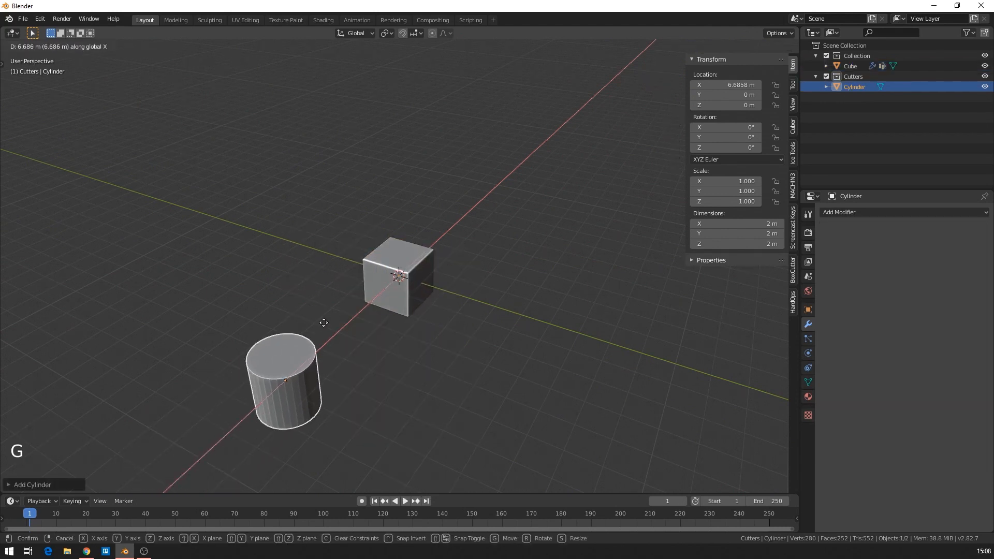
left_click(299, 355)
Step: Inset the cylinder's top face in Edit Mode and delete the inner face to leave a hole
key("Tab")
key("3")
left_click(300, 353)
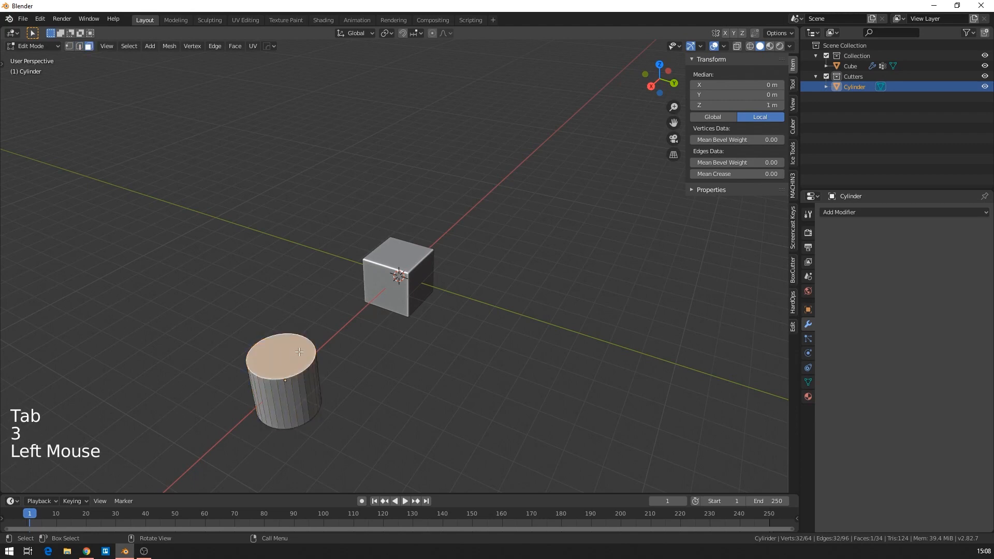
key("i")
left_click(406, 292)
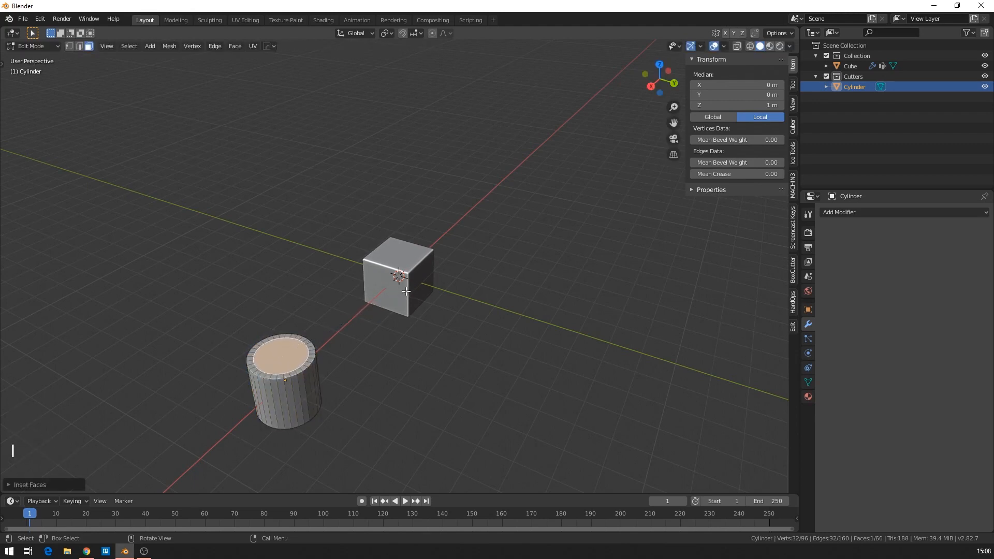
key("Delete")
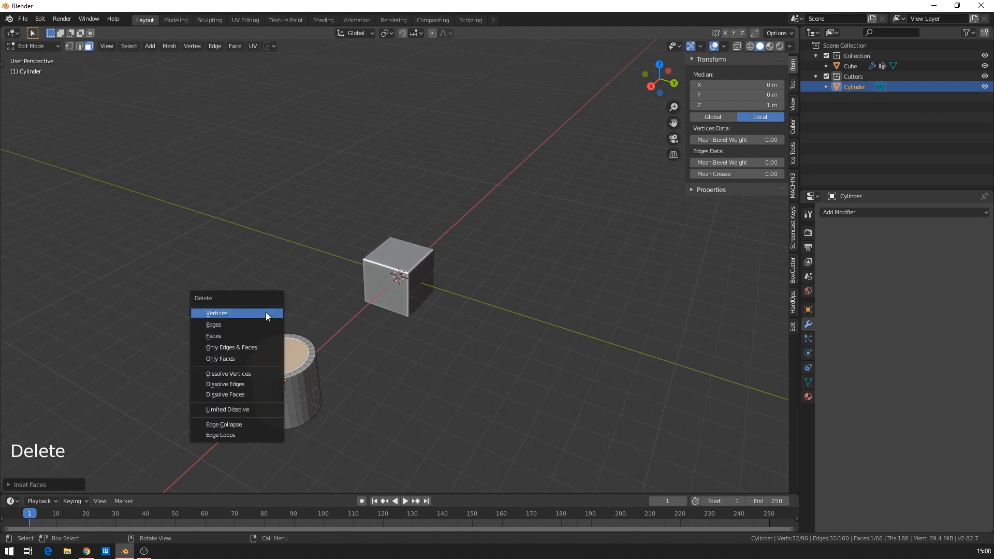
left_click(223, 337)
Step: Select the inner edge loop of the hole in the cylinder's top and close it with Grid Fill
middle_click_drag(294, 309, 309, 302, "shift")
scroll(318, 308, "up", 2)
key("2")
left_click(293, 334)
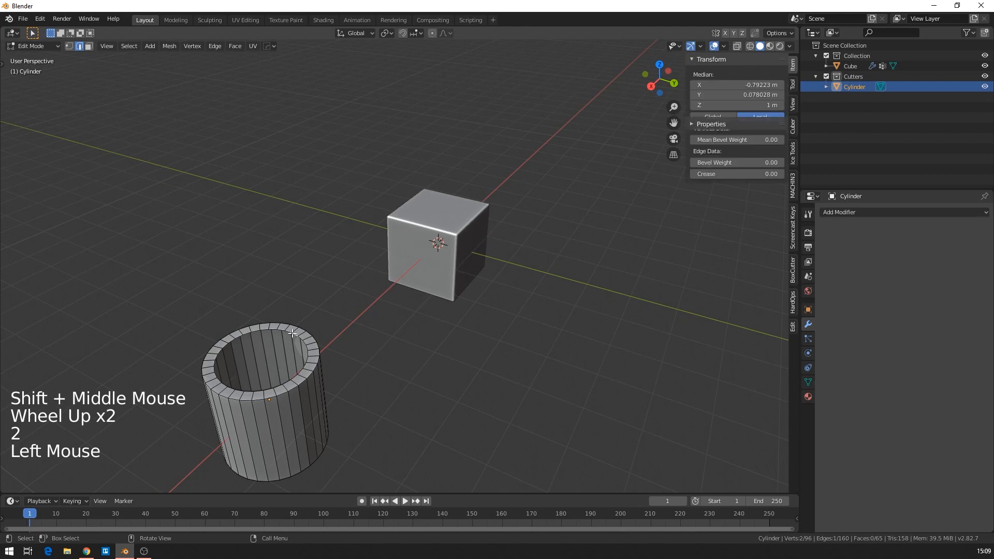
left_click(287, 334, "alt")
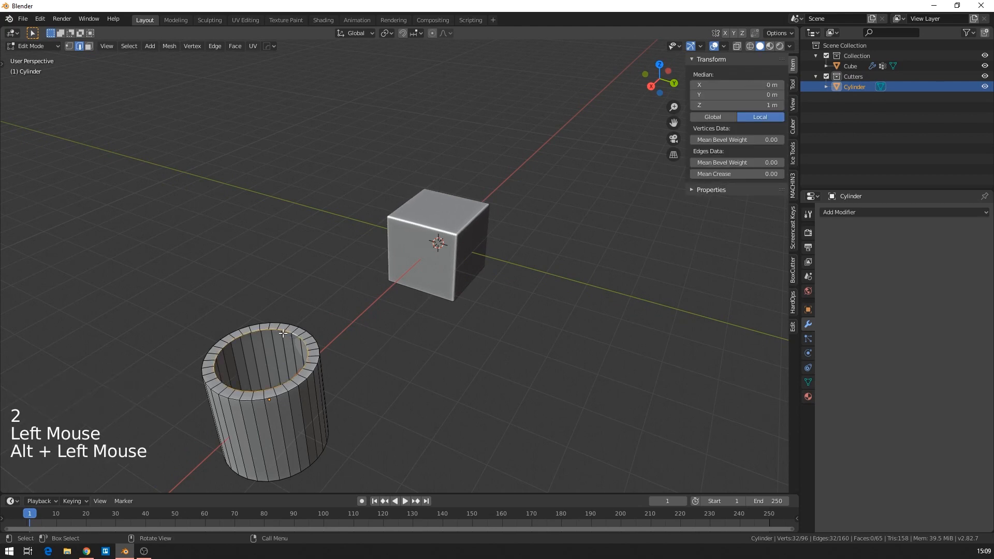
key("ctrl+f")
left_click(282, 334)
Step: Try to move the grid-filled faces on top of the cylinder, cancel the move and return to Object Mode
middle_click_drag(306, 317, 394, 274, "shift")
scroll(433, 261, "up", 2)
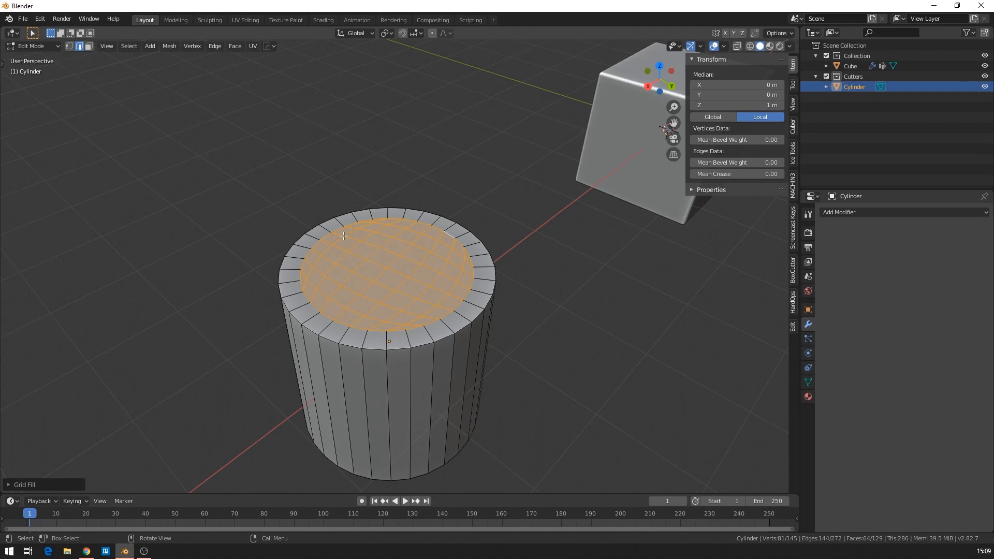
key("g")
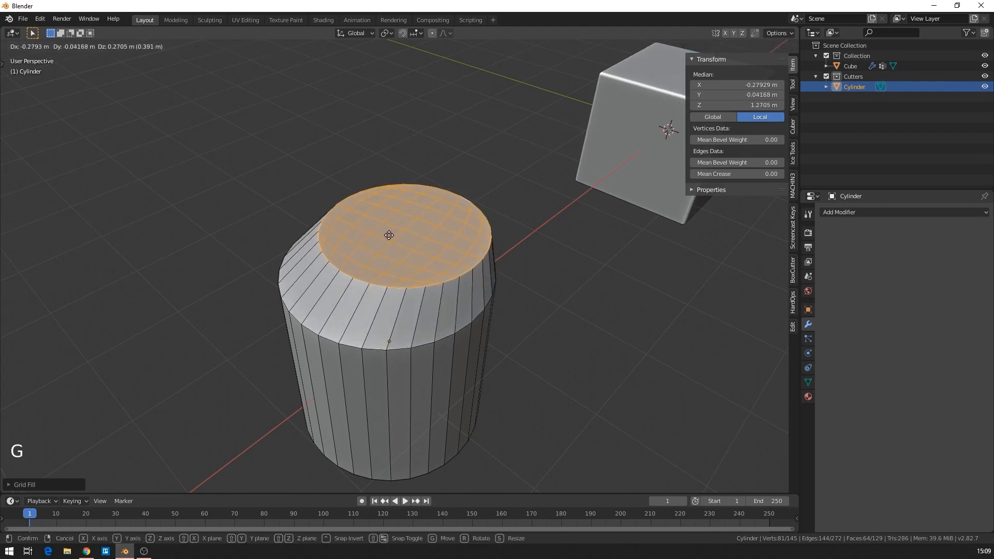
right_click(385, 235)
key("Tab")
mouse_move(390, 261)
middle_mouse_down()
mouse_move(418, 204)
mouse_move(393, 260)
mouse_move(386, 216)
mouse_move(395, 191)
mouse_move(404, 206)
mouse_move(396, 280)
middle_mouse_up()
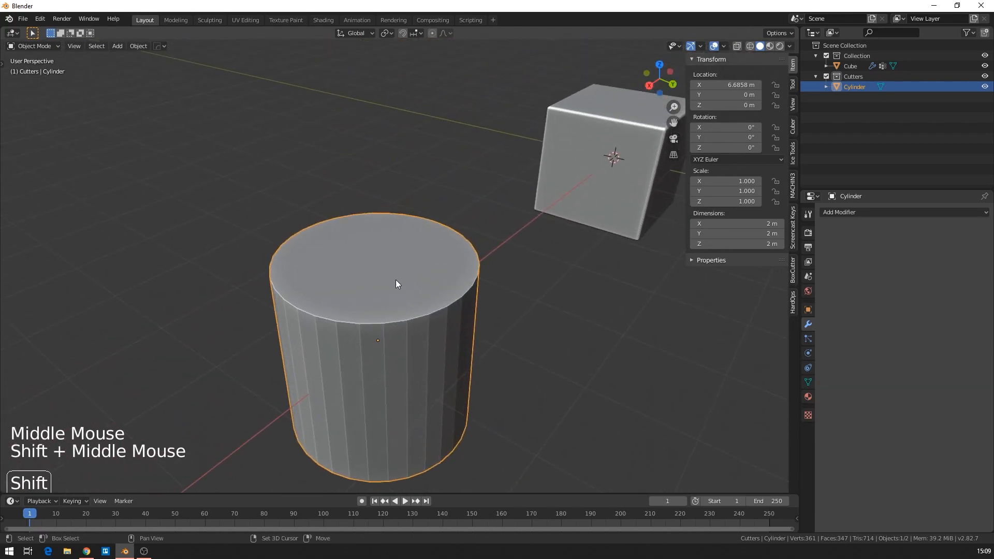
Step: Recheck the grid-filled top in Edit Mode, delete the cylinder in Object Mode and select the cube
key("Tab")
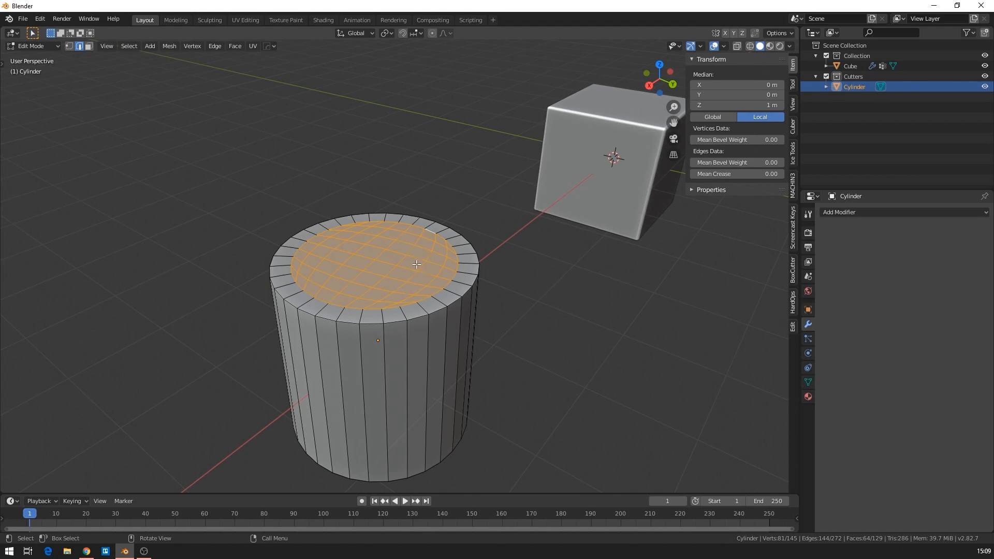
scroll(425, 215, "down", 2)
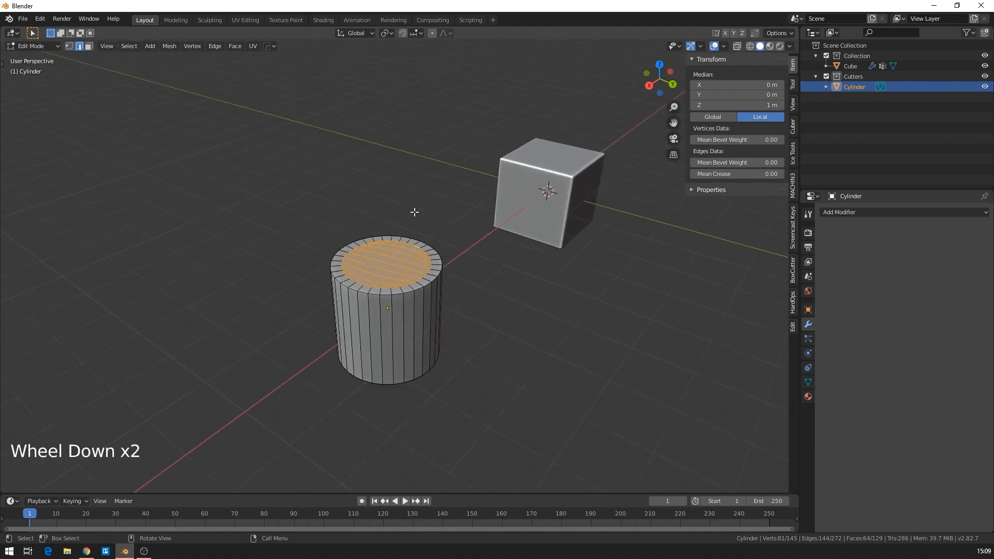
key("Tab")
key("Delete")
left_click(574, 202)
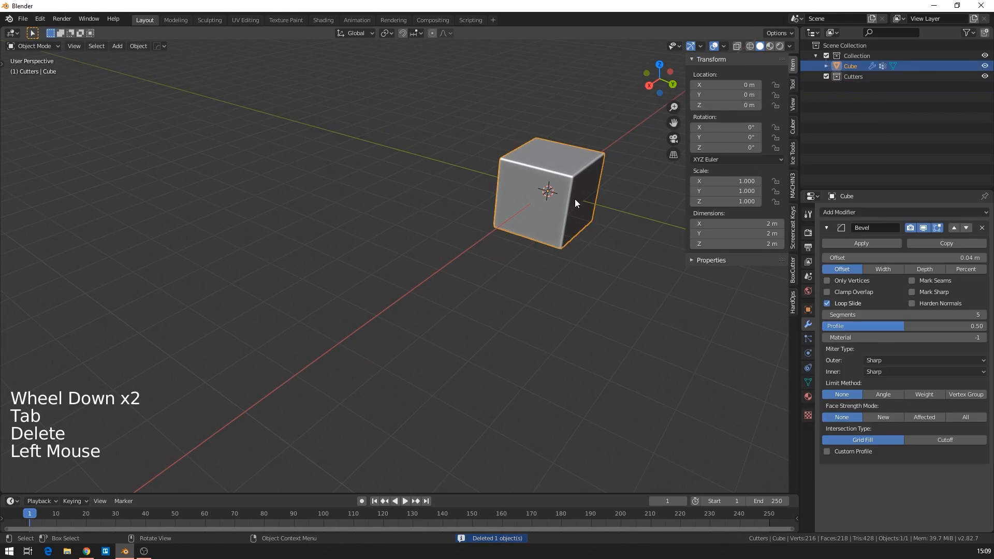
Step: Try the Bevel modifier's Cutoff intersection type, compare the cube's front corner and return to Grid Fill
middle_click_drag(575, 204, 473, 204, "shift")
scroll(472, 210, "up", 4)
middle_click_drag(471, 157, 414, 285, "shift")
scroll(434, 243, "up", 4)
scroll(415, 285, "up", 5)
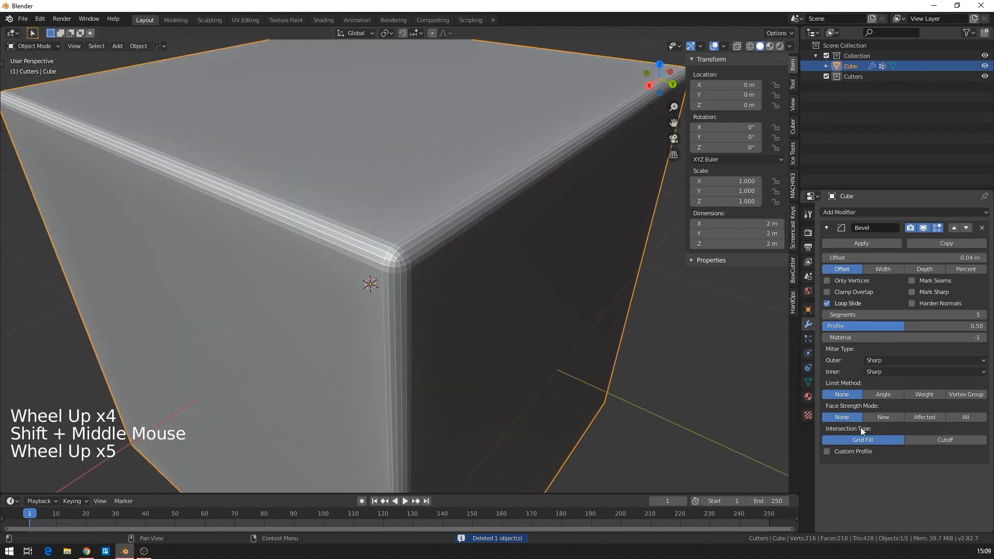
left_click(945, 440)
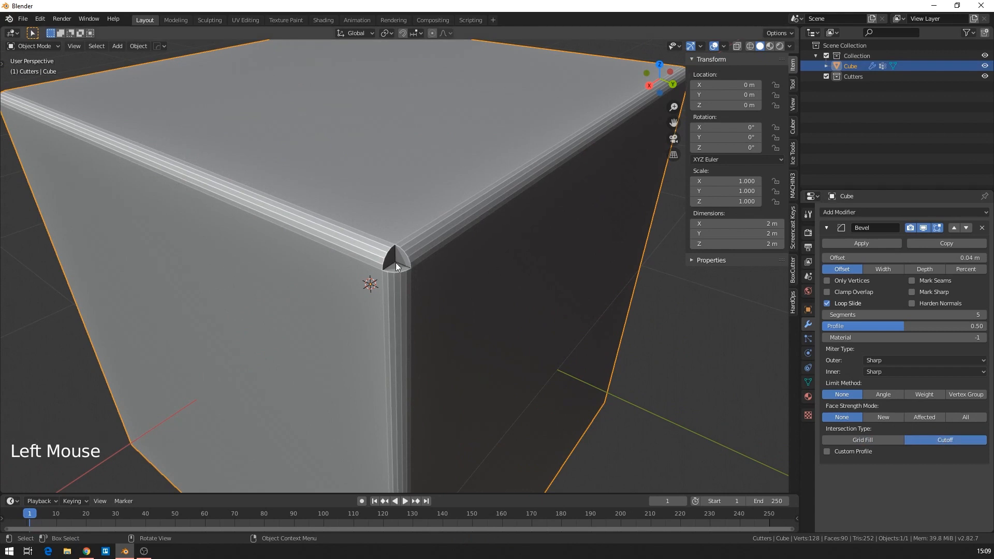
scroll(402, 262, "up", 1)
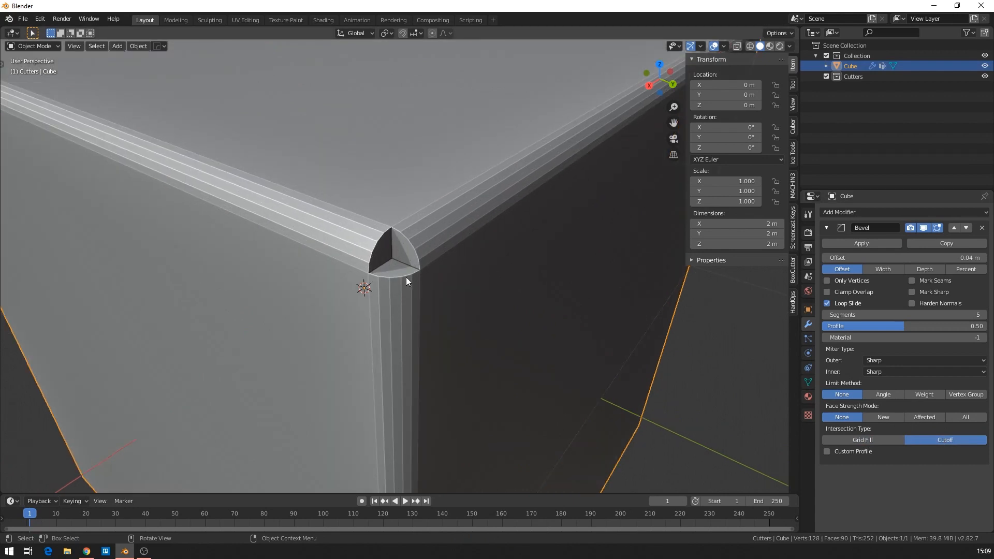
left_click(869, 438)
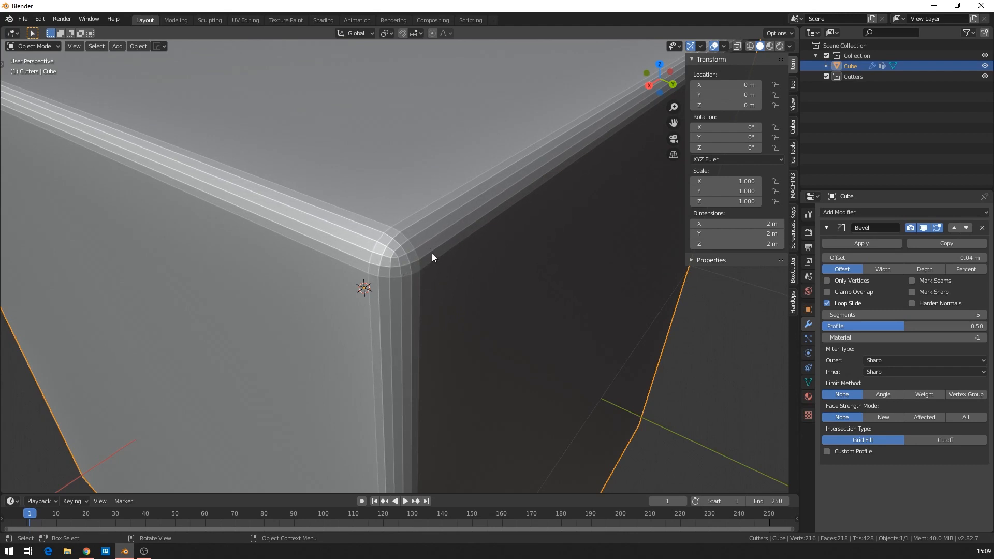
Step: Zoom in on the cube's front corner and lower the Bevel modifier's segments step by step to 2
scroll(432, 254, "down", 3)
scroll(432, 252, "up", 4)
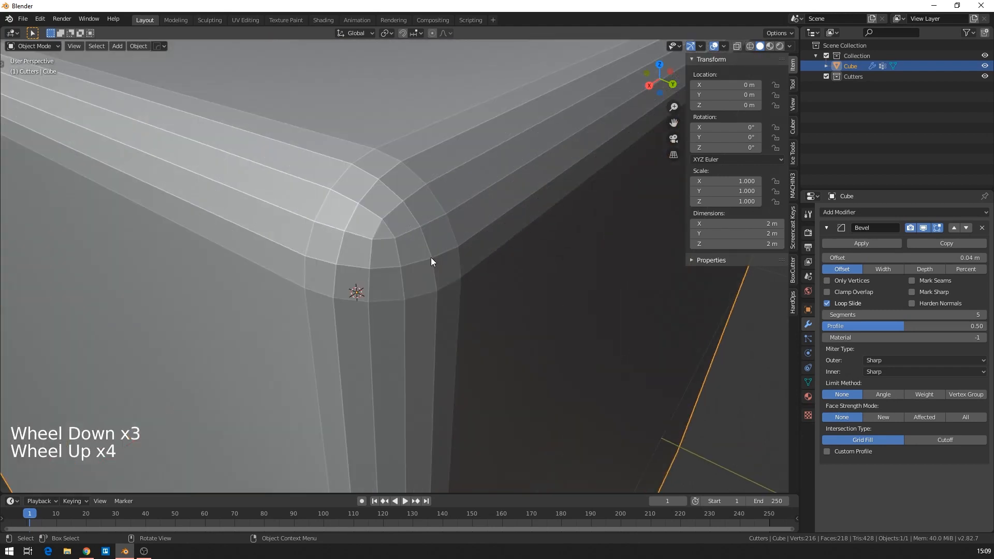
left_click(378, 216)
left_click(365, 216)
left_click(359, 207)
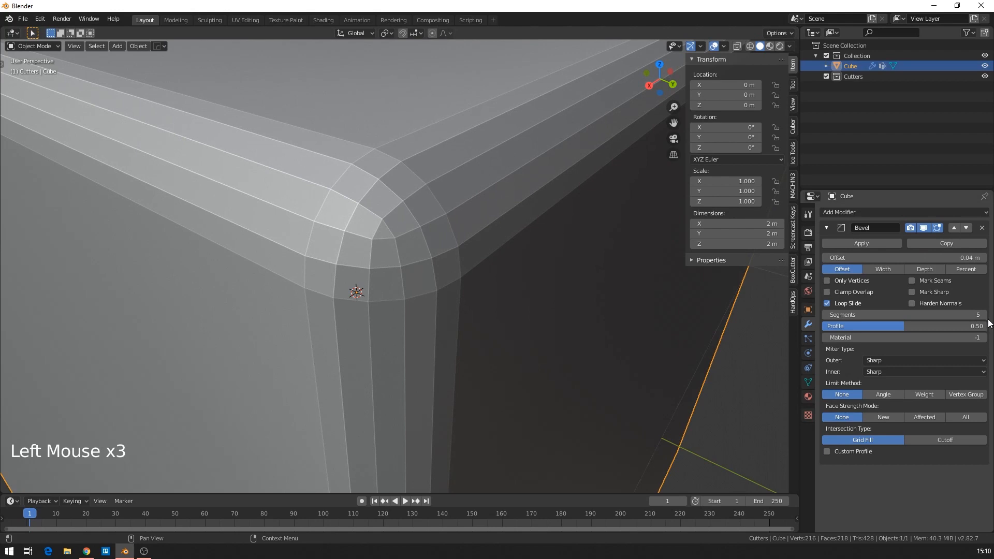
left_click(825, 314)
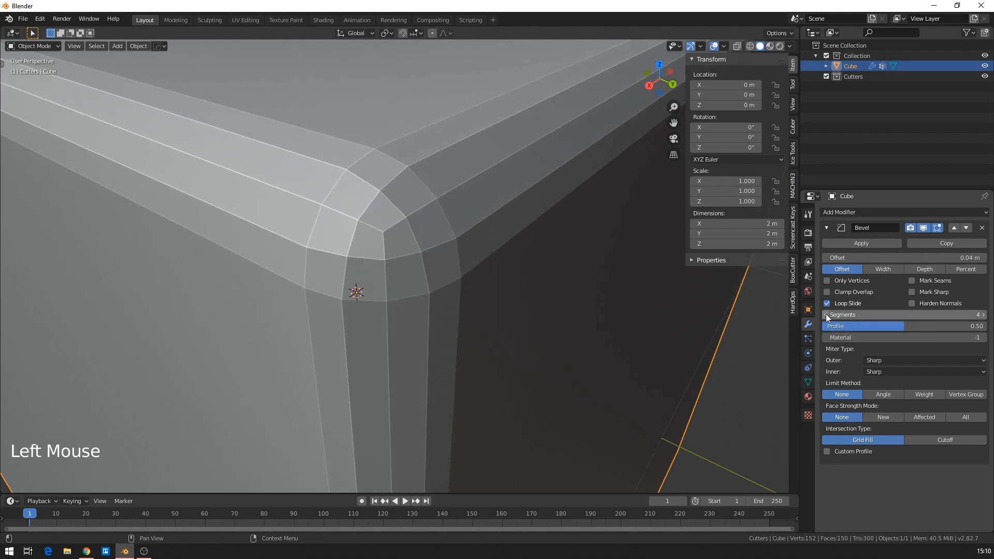
left_click(829, 314)
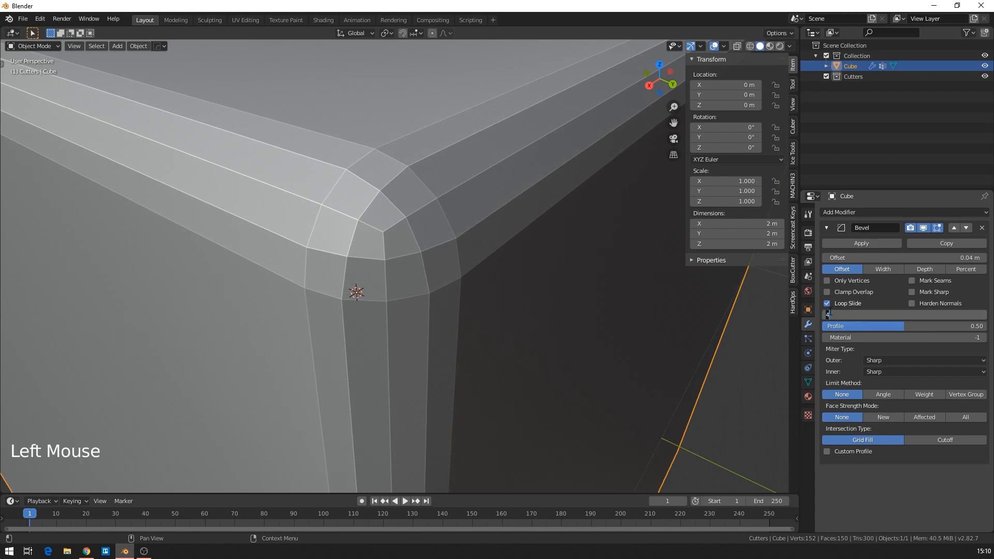
left_click(981, 288)
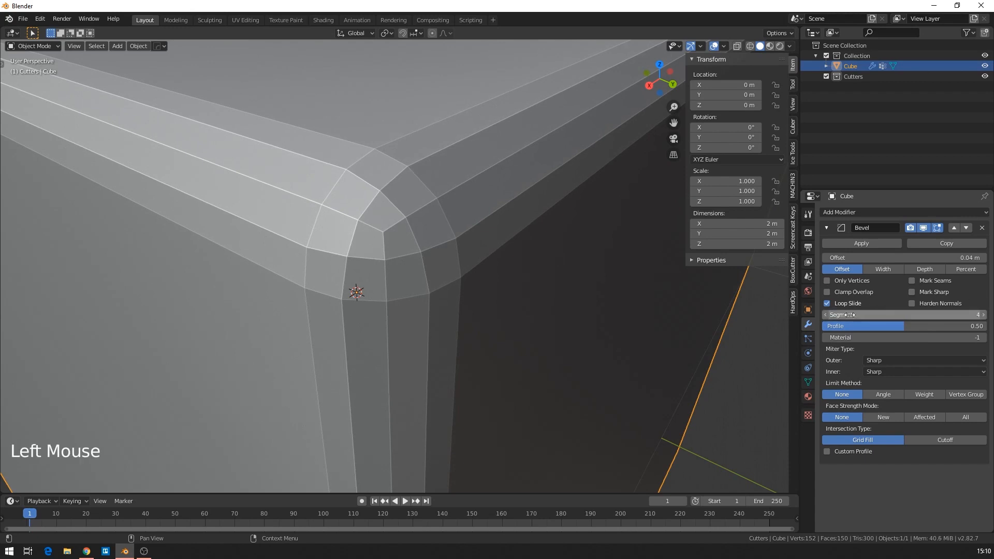
left_click(825, 314)
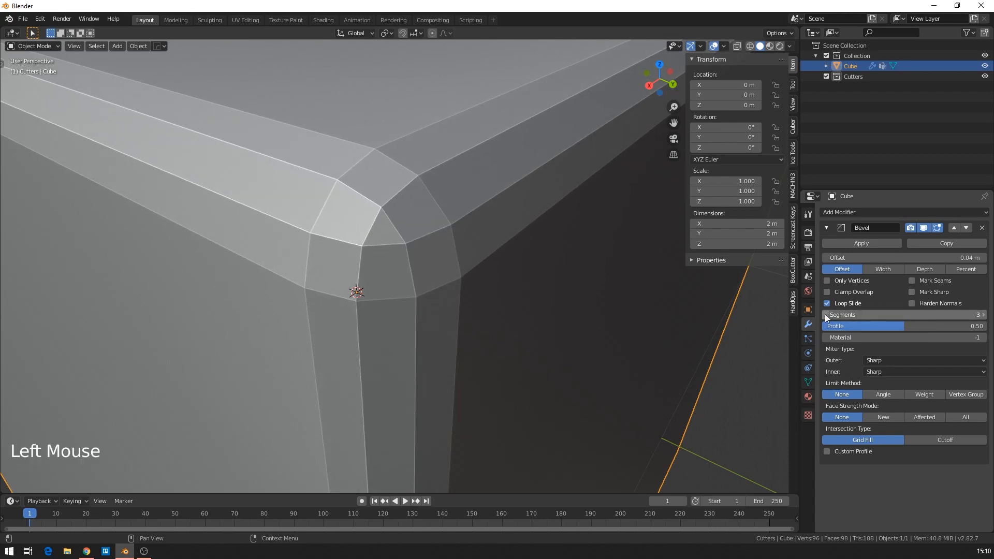
left_click(826, 314)
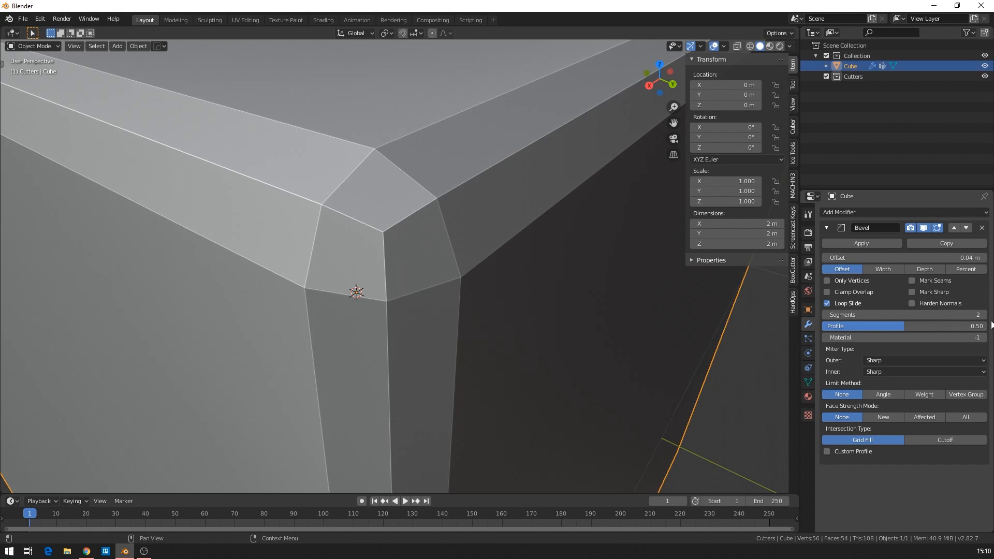
Step: Raise the Bevel segments step by step to 7 to compare the grid topology on the cube's front corner
left_click(984, 316)
left_click(983, 315)
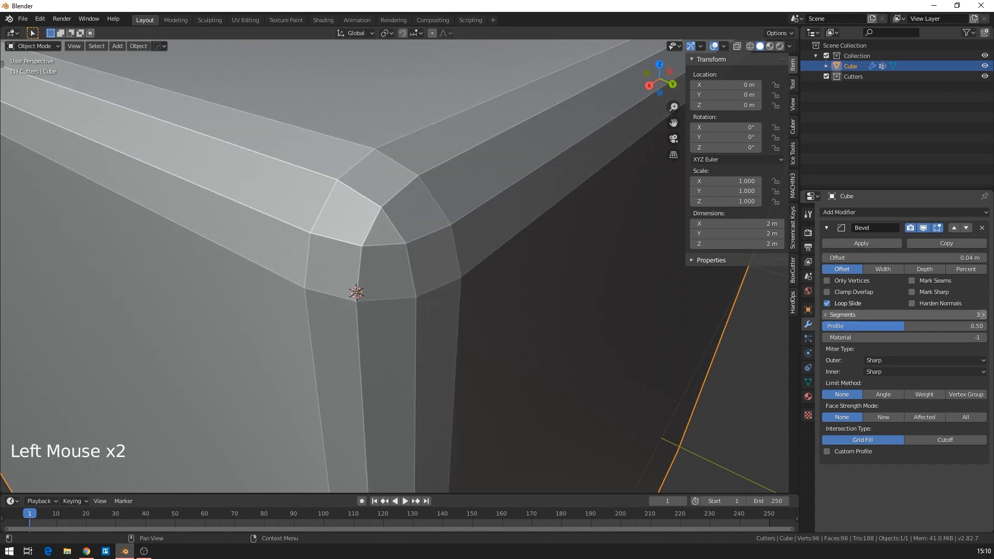
left_click(984, 315)
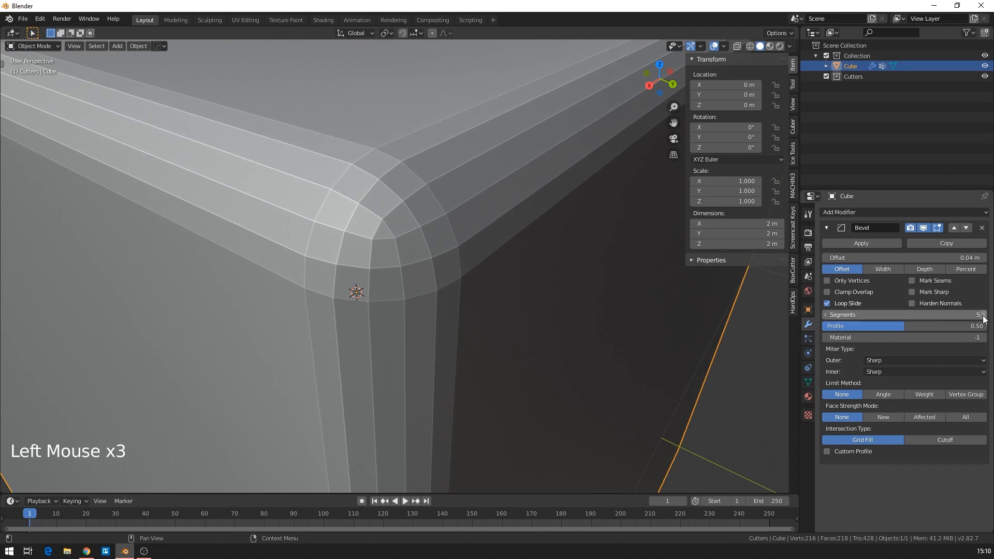
left_click(984, 315)
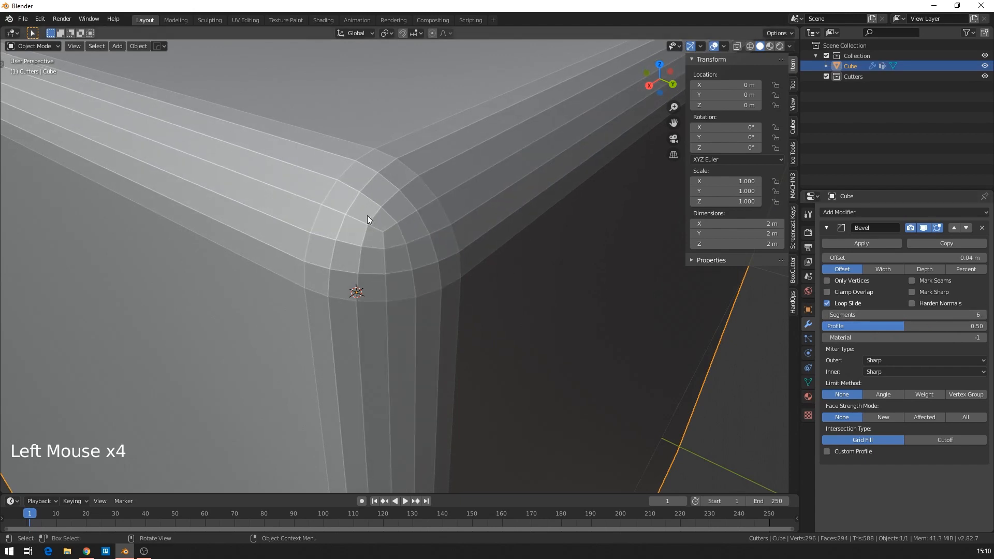
left_click(984, 315)
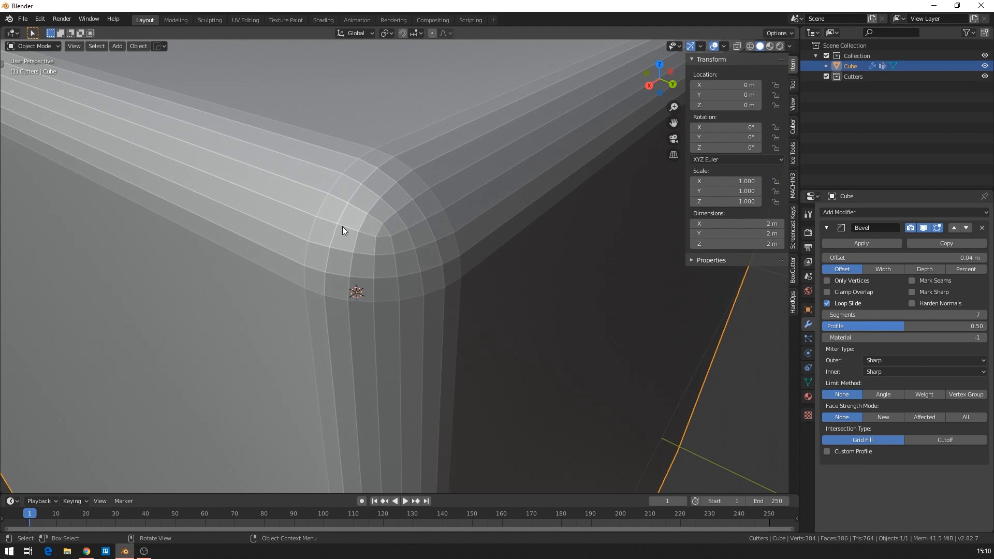
Step: Inspect the grid at the cube's corner and reduce the Bevel segments to 6
left_click_drag(374, 219, 398, 247)
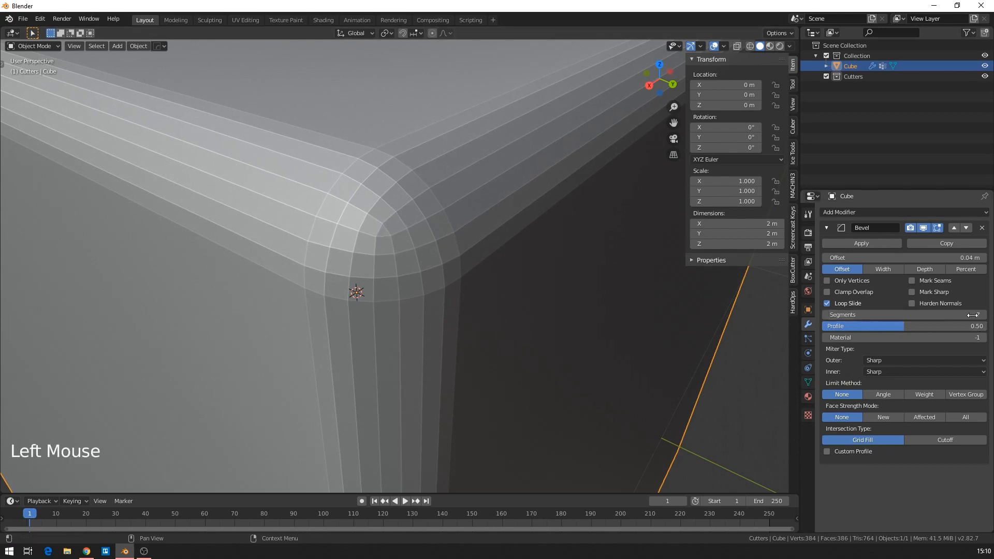
left_click(827, 317)
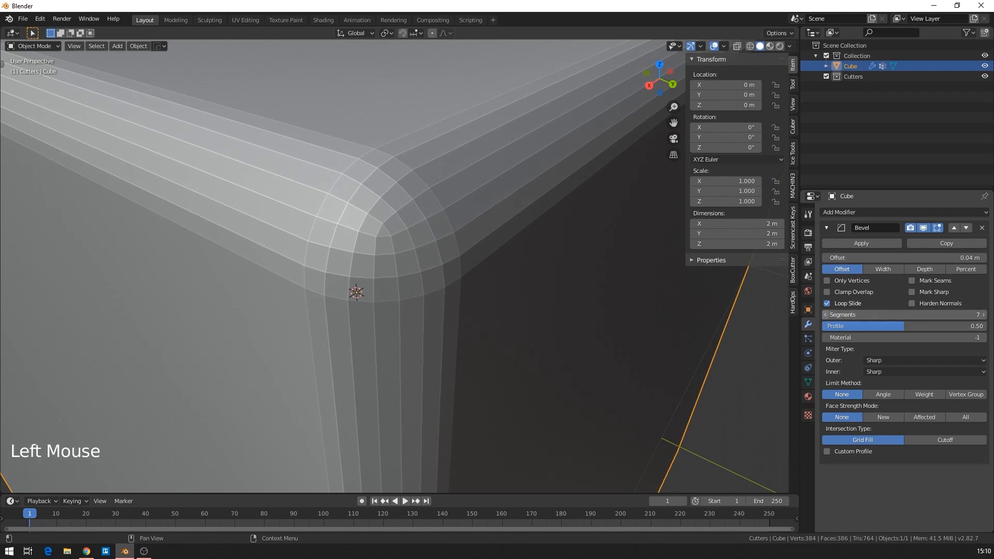
left_click(382, 222)
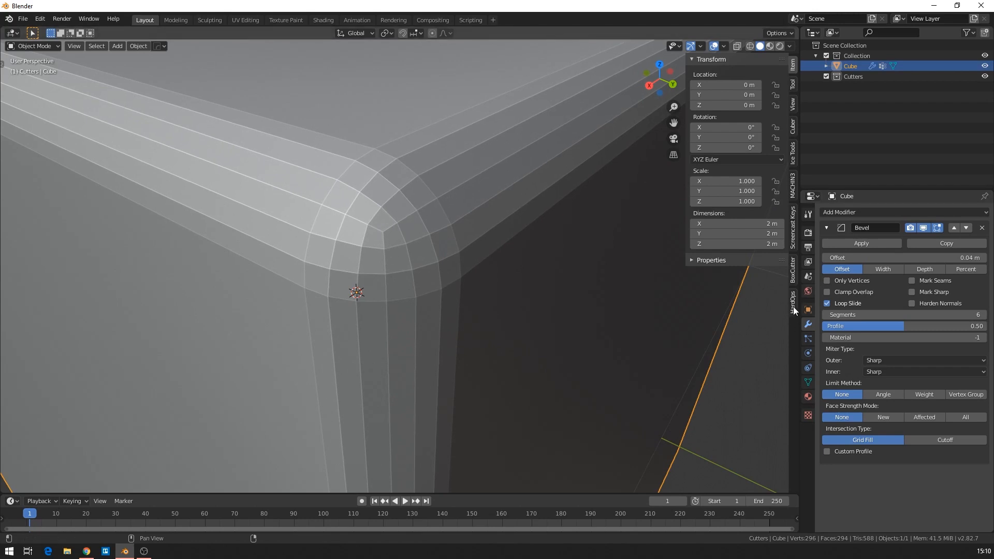
Step: Add an annotation note layer to the scene, show the tool shelf and activate the Annotate tool
left_click(793, 85)
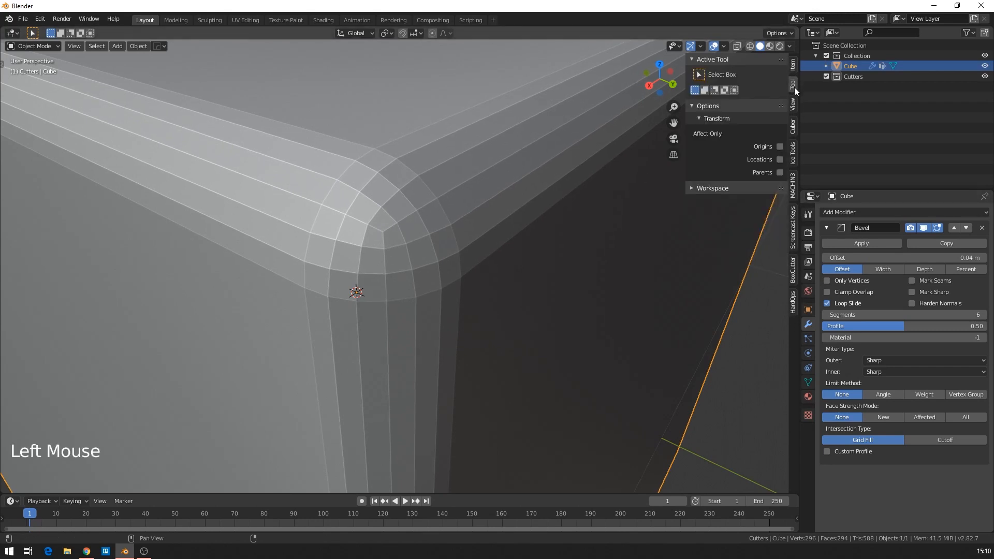
left_click(801, 113)
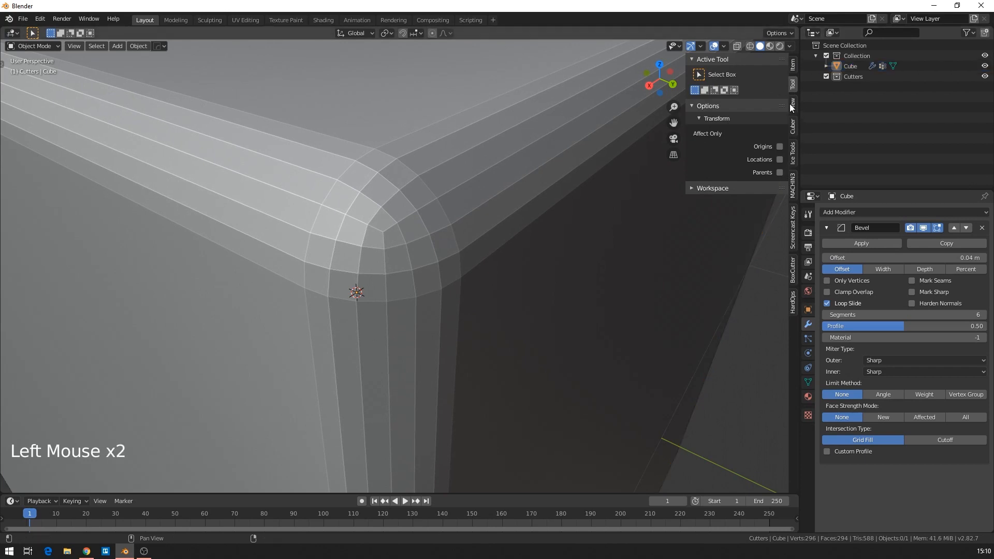
left_click(793, 105)
left_click(693, 334)
left_click(725, 350)
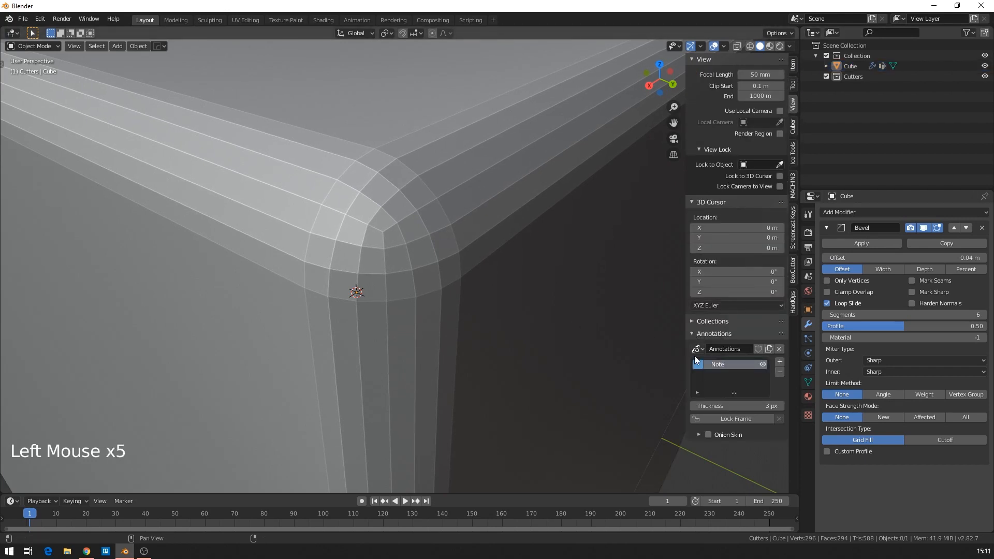
left_click_drag(369, 291, 414, 199)
left_click(212, 156)
key("t")
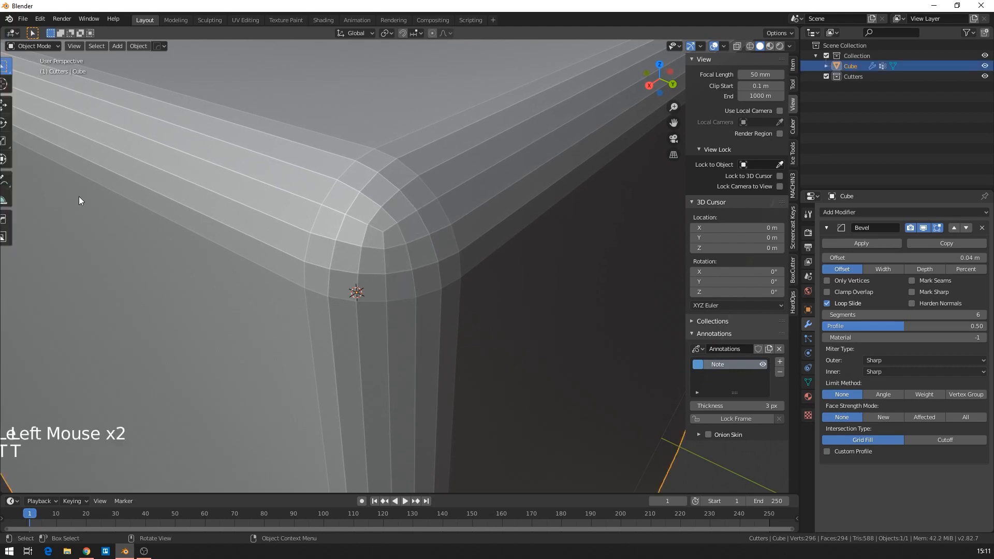
left_click(14, 181)
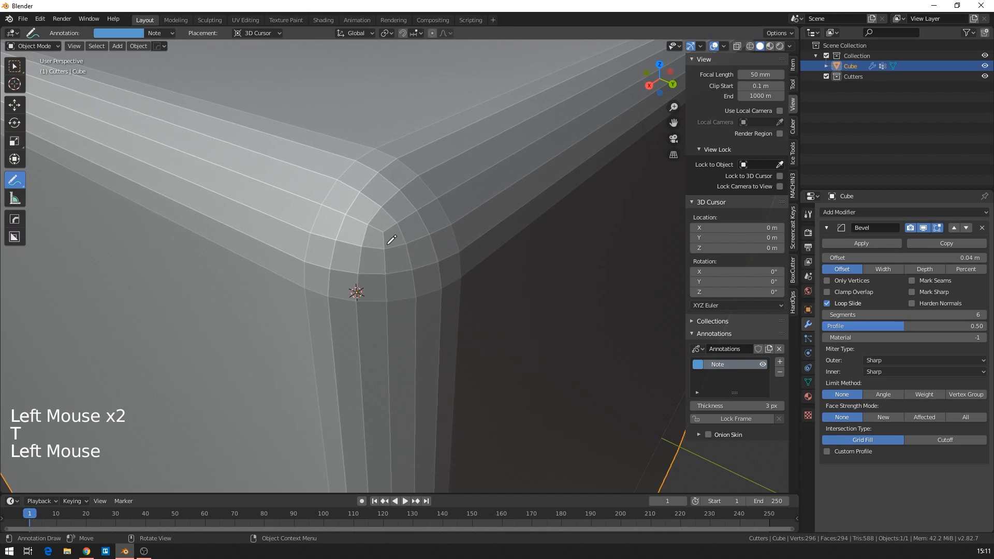
Step: Trace the edge flow through the cube's corner with two annotation strokes and remove the note layer
mouse_move(291, 175)
left_mouse_down()
mouse_move(344, 185)
mouse_move(413, 284)
mouse_move(397, 373)
mouse_move(405, 433)
left_mouse_up()
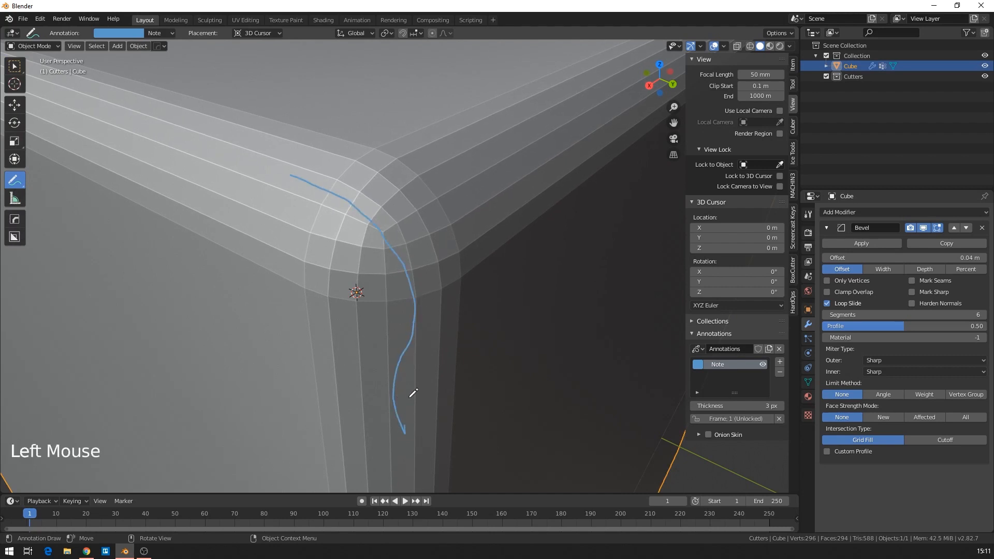
mouse_move(374, 370)
left_mouse_down()
mouse_move(396, 200)
mouse_move(513, 139)
mouse_move(571, 124)
left_mouse_up()
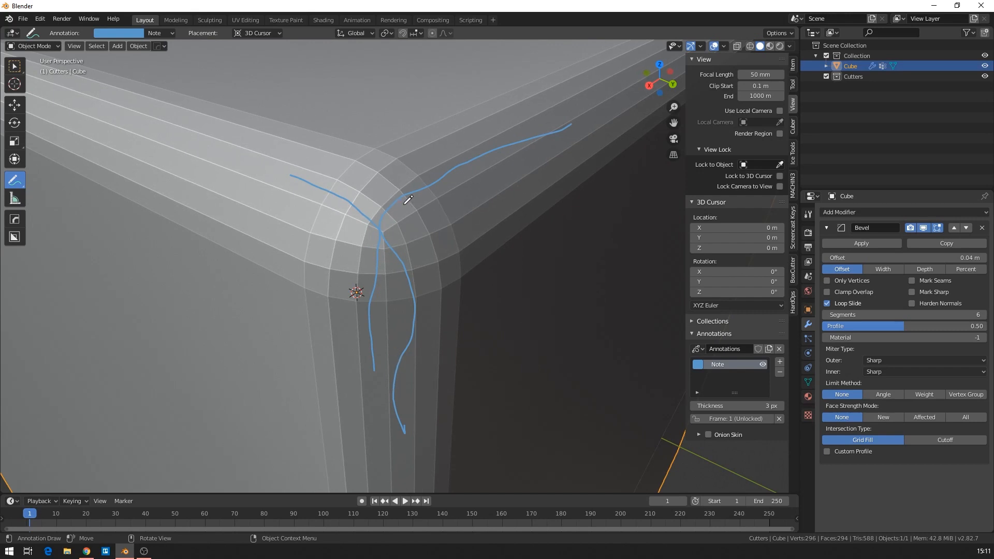
left_click(780, 372)
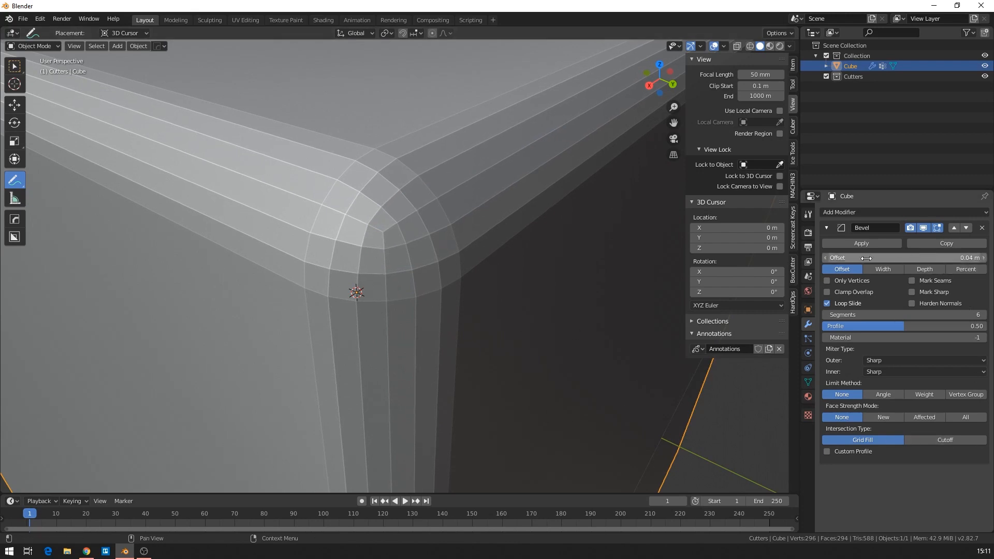
Step: Set the Bevel segments to 5, mark the edge flow and the corner's centre with annotations, and delete the notes
left_click(825, 315)
mouse_move(263, 189)
left_mouse_down()
mouse_move(381, 226)
mouse_move(458, 193)
left_mouse_up()
mouse_move(384, 241)
left_mouse_down()
mouse_move(394, 332)
mouse_move(385, 422)
left_mouse_up()
mouse_move(372, 214)
left_mouse_down()
mouse_move(403, 244)
mouse_move(374, 201)
mouse_move(365, 220)
left_mouse_up()
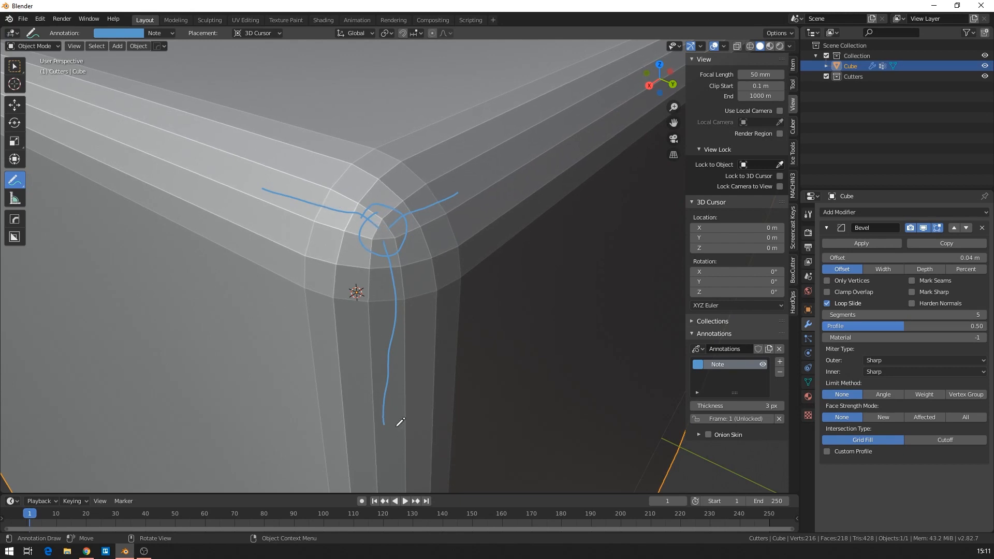
mouse_move(385, 213)
left_mouse_down()
mouse_move(378, 237)
mouse_move(372, 218)
mouse_move(362, 230)
left_mouse_up()
left_click(779, 372)
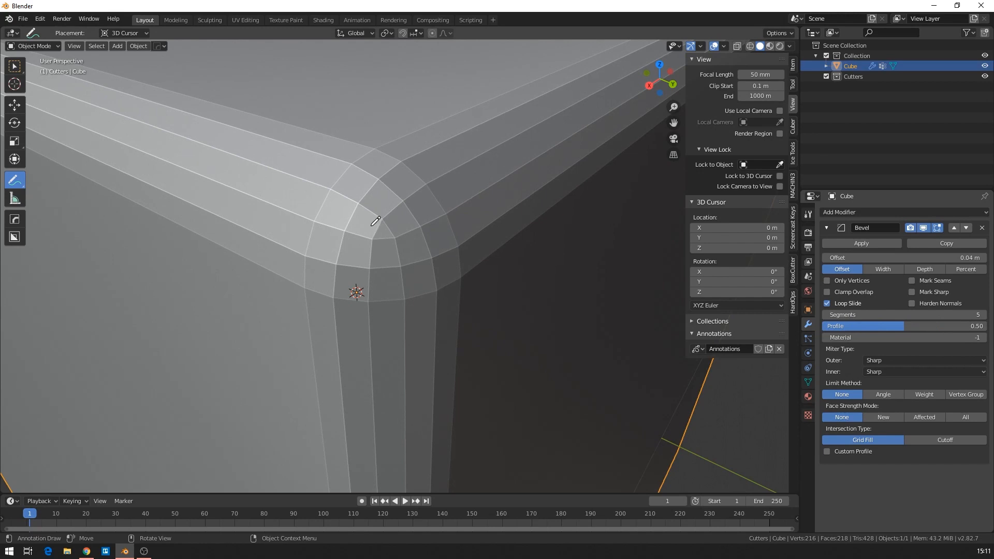
mouse_move(379, 210)
left_mouse_down()
mouse_move(374, 238)
mouse_move(401, 239)
mouse_move(383, 205)
mouse_move(369, 227)
left_mouse_up()
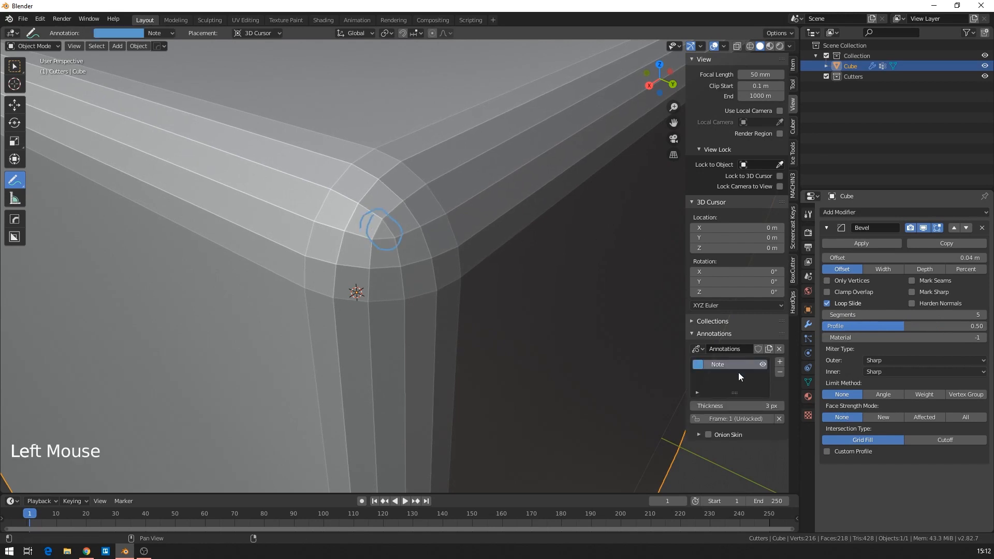
left_click(780, 372)
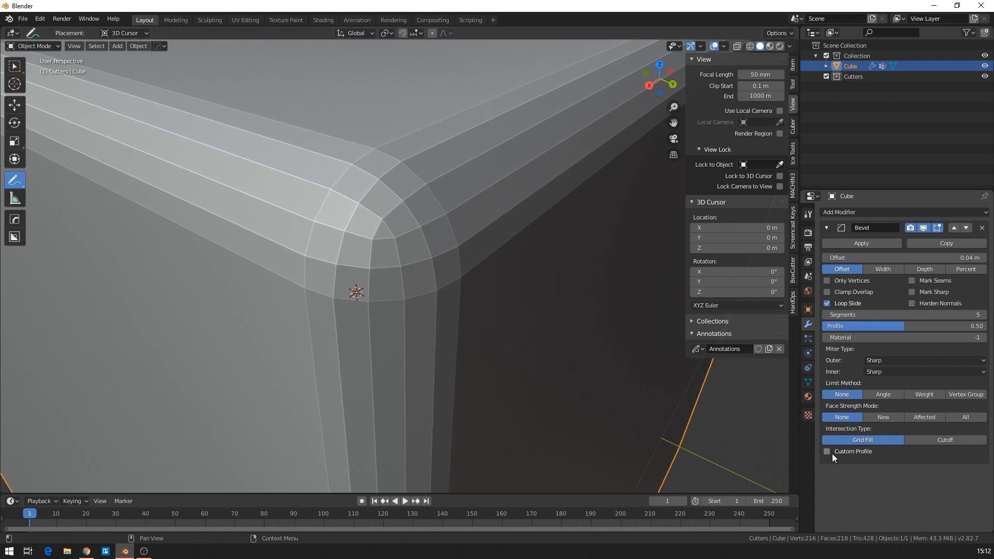
Step: Switch from the Annotate tool back to Select Box, remaining in Object Mode
scroll(468, 217, "down", 3)
scroll(469, 273, "up", 2)
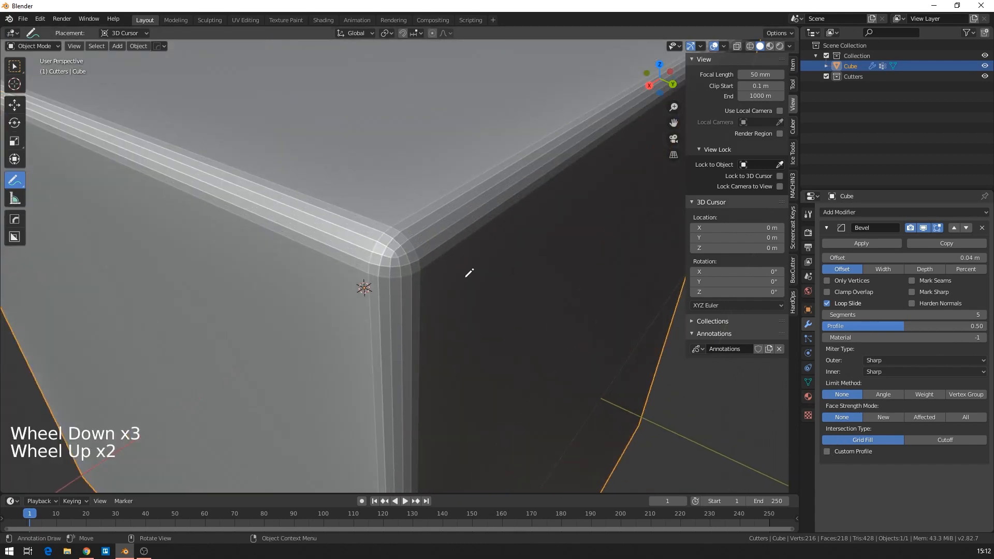
left_click(14, 66)
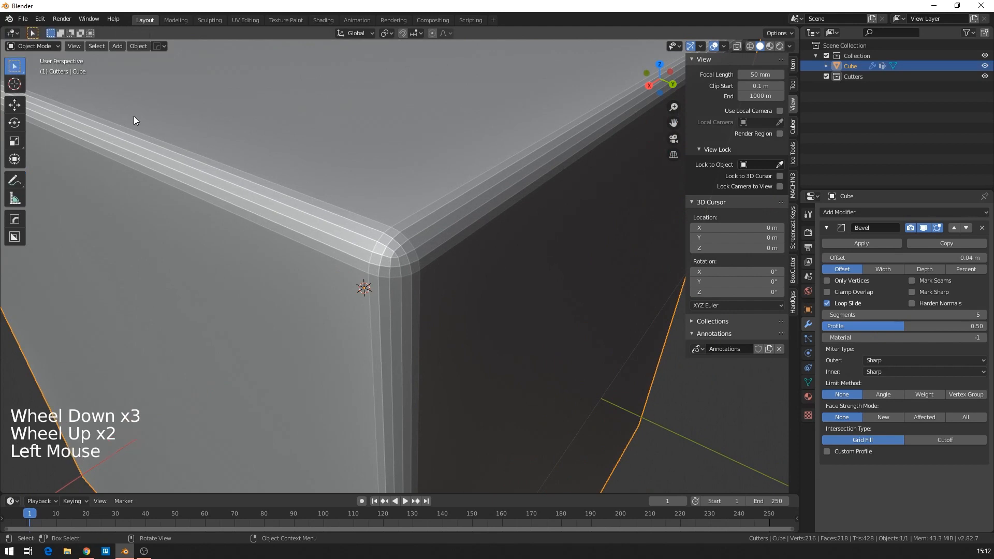
key("Tab")
key("Tab")
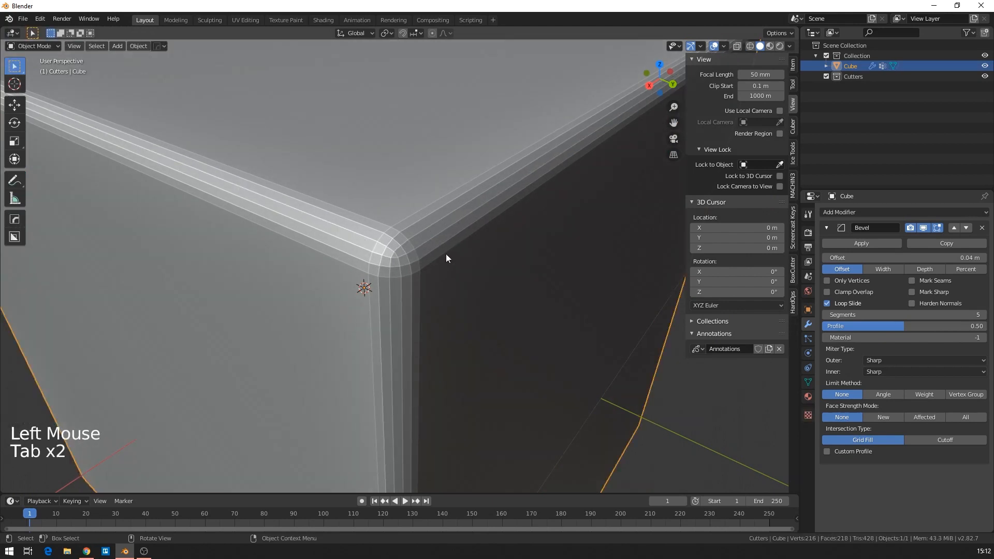
Step: Enable Custom Profile on the Bevel modifier and bring the cube's corner and the profile curve into view
left_click(828, 452)
scroll(468, 229, "down", 5)
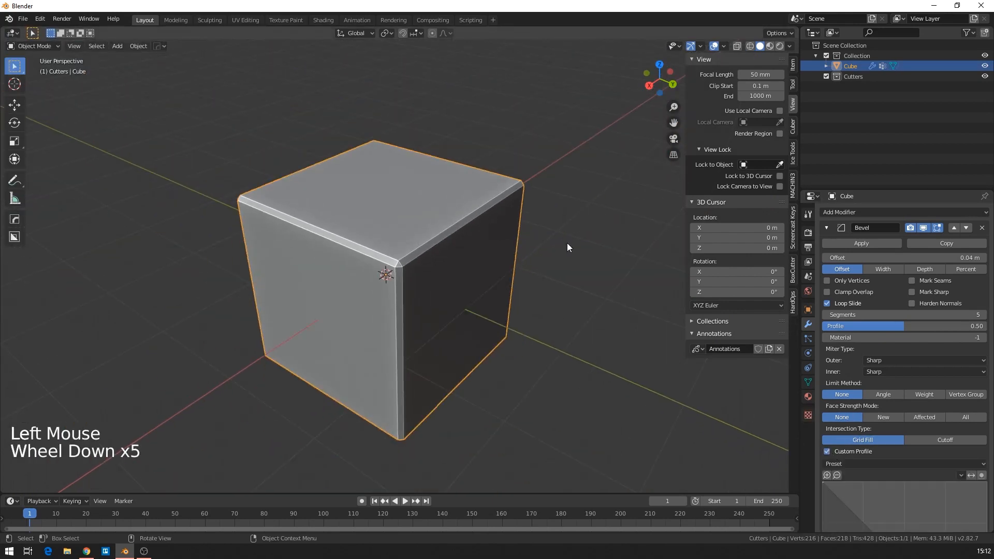
mouse_move(396, 193)
middle_mouse_down("shift")
mouse_move(420, 138)
mouse_move(391, 201)
middle_mouse_up("shift")
scroll(421, 137, "up", 2)
scroll(401, 236, "up", 1)
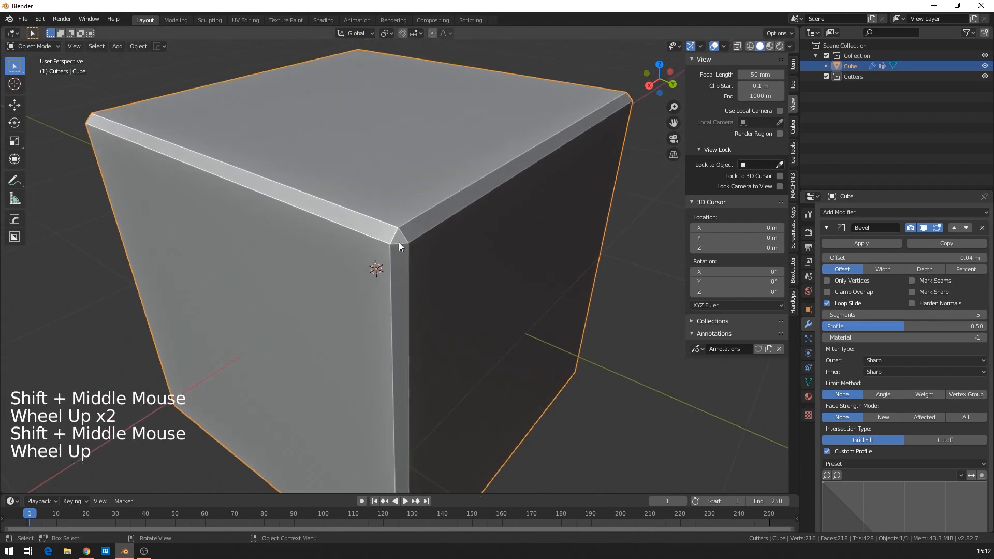
scroll(397, 242, "up", 2)
scroll(900, 484, "down", 12)
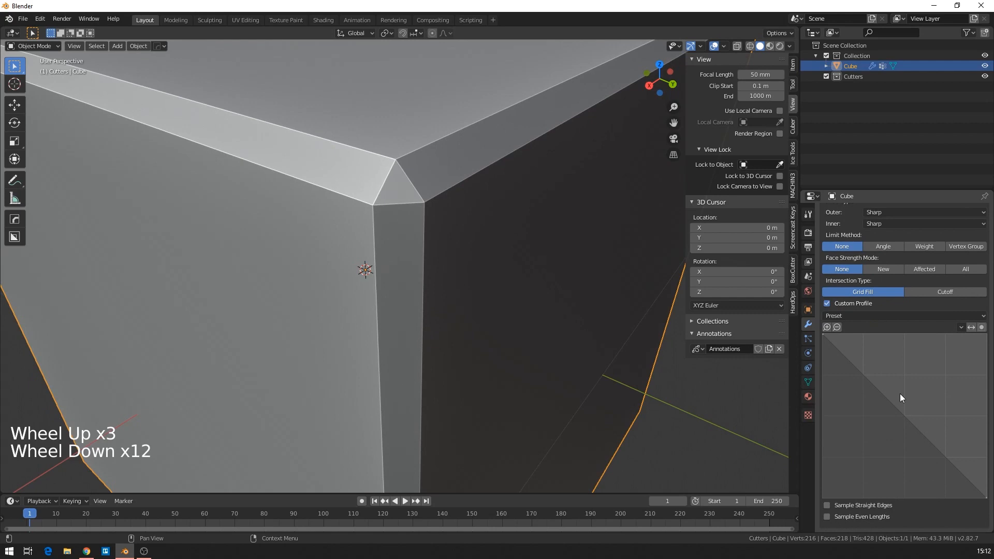
Step: Add two control points to the upper half of the custom profile curve, bulging it outward and pulling it inward towards the middle
left_click(839, 371)
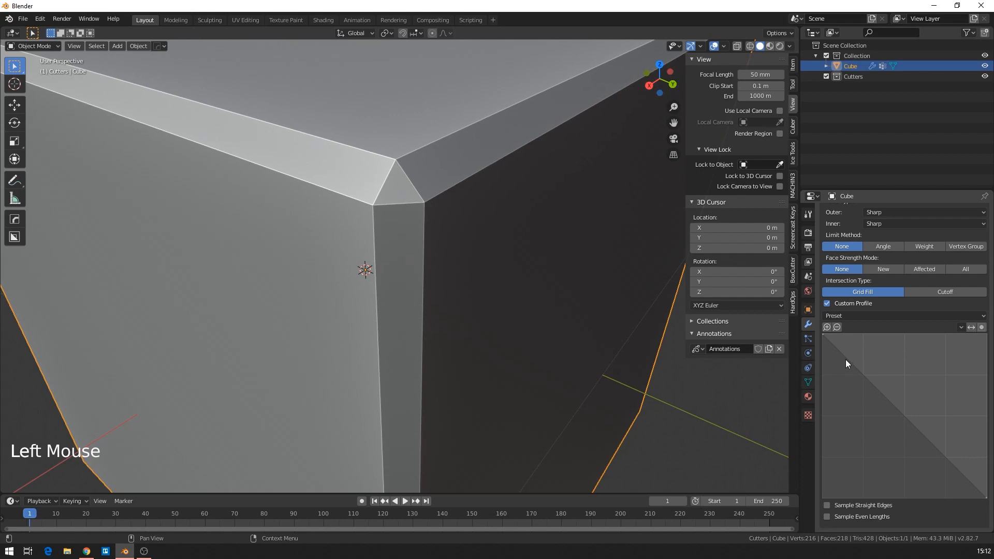
left_click(846, 359)
left_click_drag(846, 361, 880, 353)
left_click(930, 389)
left_click(920, 392)
left_click_drag(920, 391, 890, 412)
Step: Add three control points to the profile curve's lower half, with the last two at about X 0.81, Y 0.38 and X 0.89, Y 0.19
left_click(907, 439)
left_click_drag(908, 440, 930, 443)
left_click(944, 449)
left_click_drag(944, 449, 955, 436)
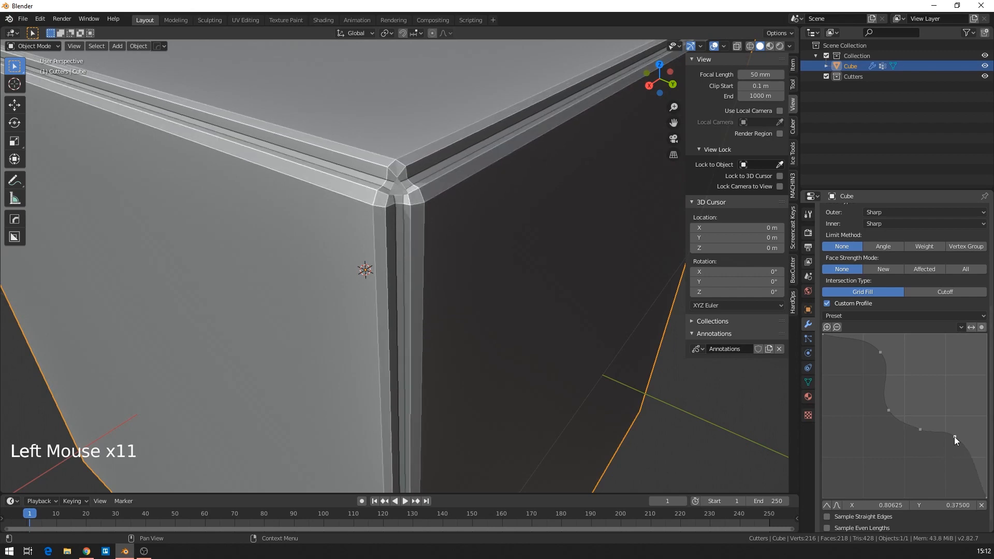
left_click(967, 466)
left_click(968, 466)
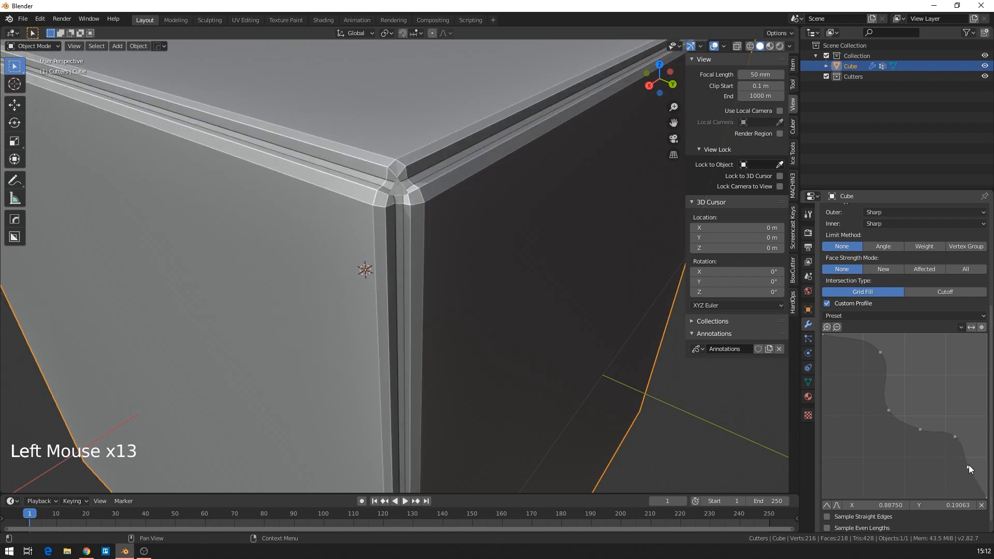
Step: Set the Bevel modifier's intersection type to Cutoff for the cube's corners
middle_click_drag(673, 390, 569, 337)
scroll(579, 352, "down", 5)
left_click(945, 292)
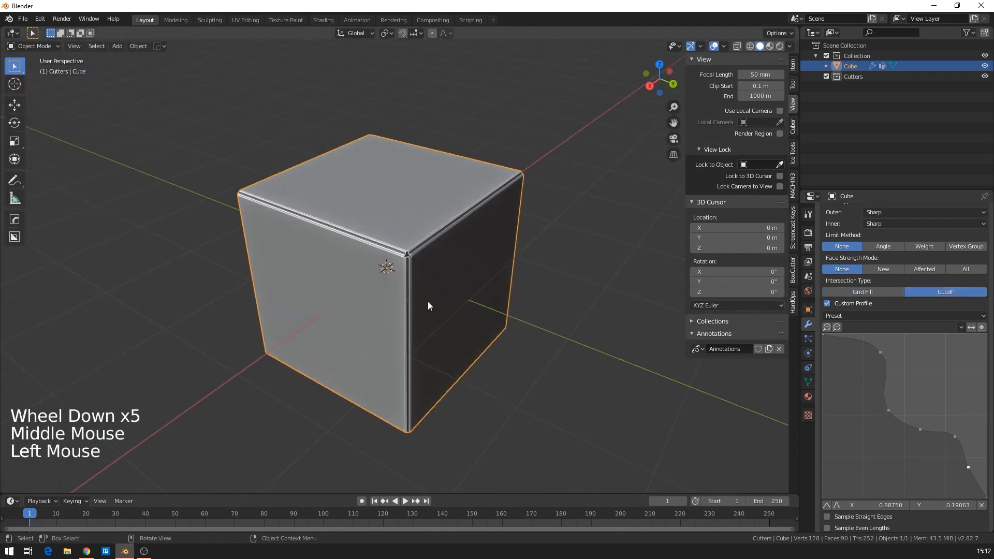
scroll(434, 300, "up", 5)
Step: Reshape the custom profile by moving its upper and middle control points inward and the last one to about X 0.93, Y 0.27
left_click_drag(881, 353, 852, 347)
left_click_drag(885, 409, 873, 409)
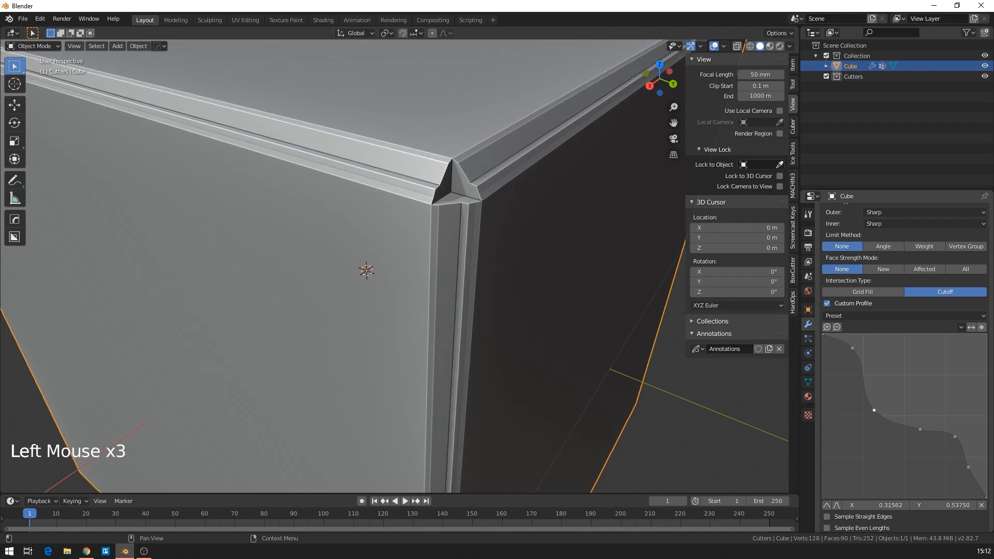
left_click_drag(865, 413, 858, 392)
left_click_drag(920, 429, 896, 435)
left_click_drag(956, 439, 977, 456)
middle_click_drag(581, 293, 543, 322)
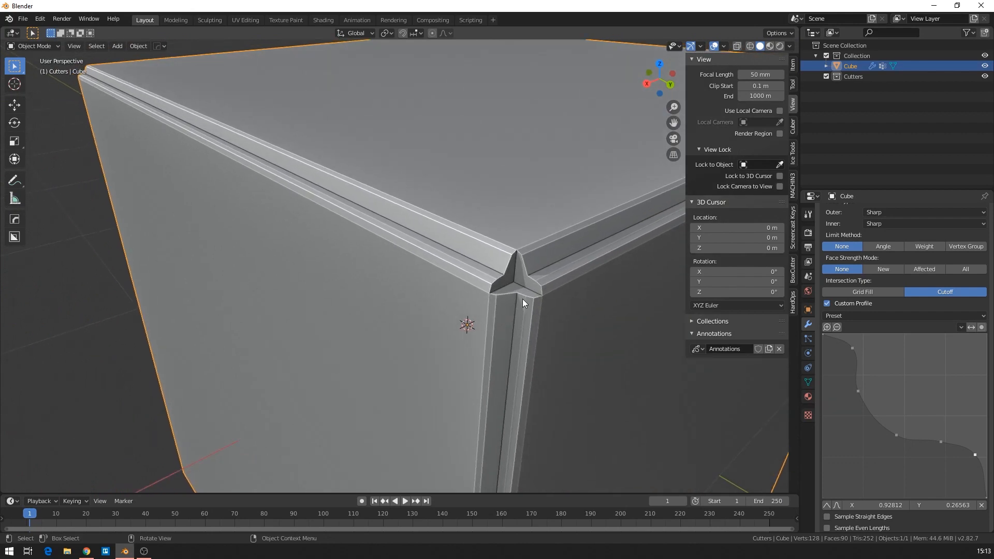
middle_click_drag(517, 293, 422, 295, "shift")
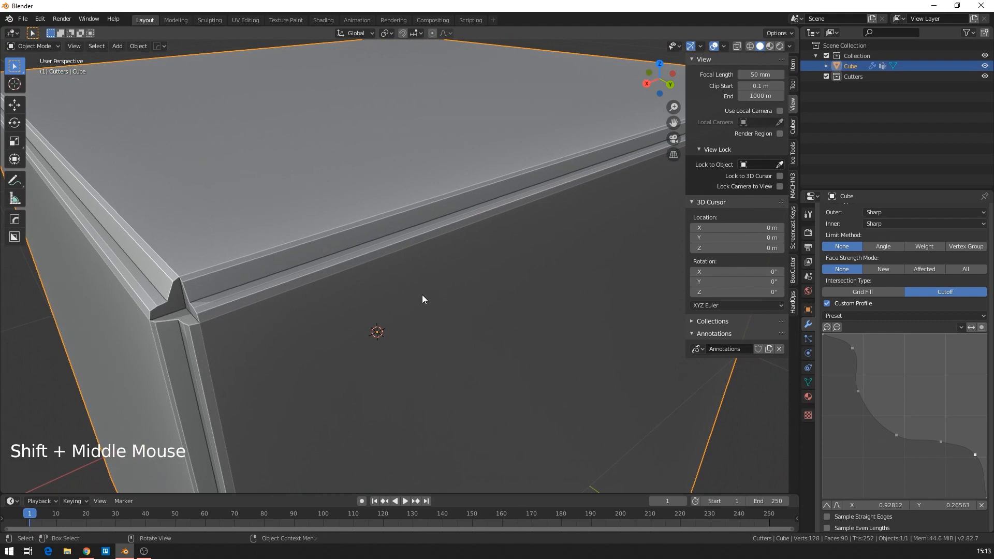
scroll(343, 307, "down", 3)
middle_click_drag(343, 307, 439, 284)
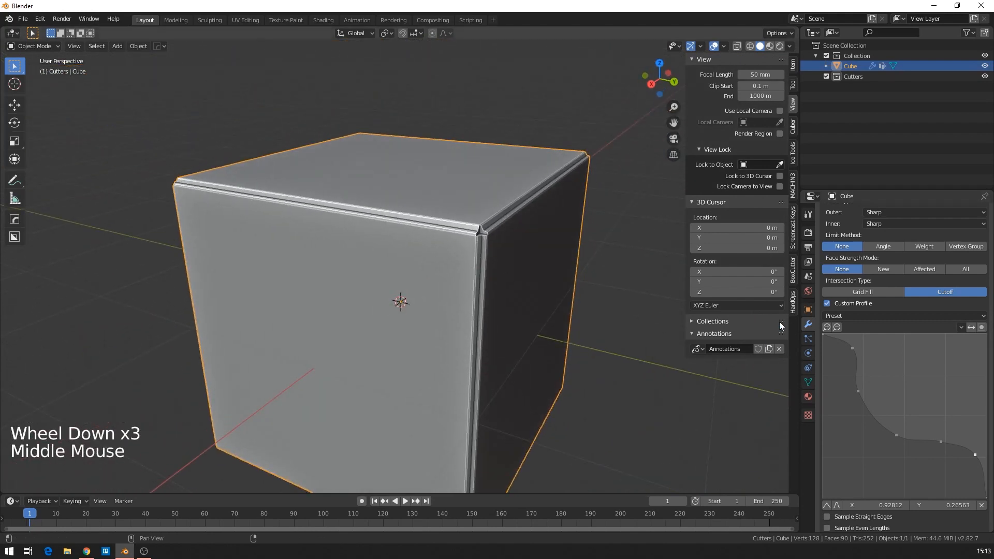
Step: Remove the Bevel modifier from the cube
scroll(884, 334, "up", 7)
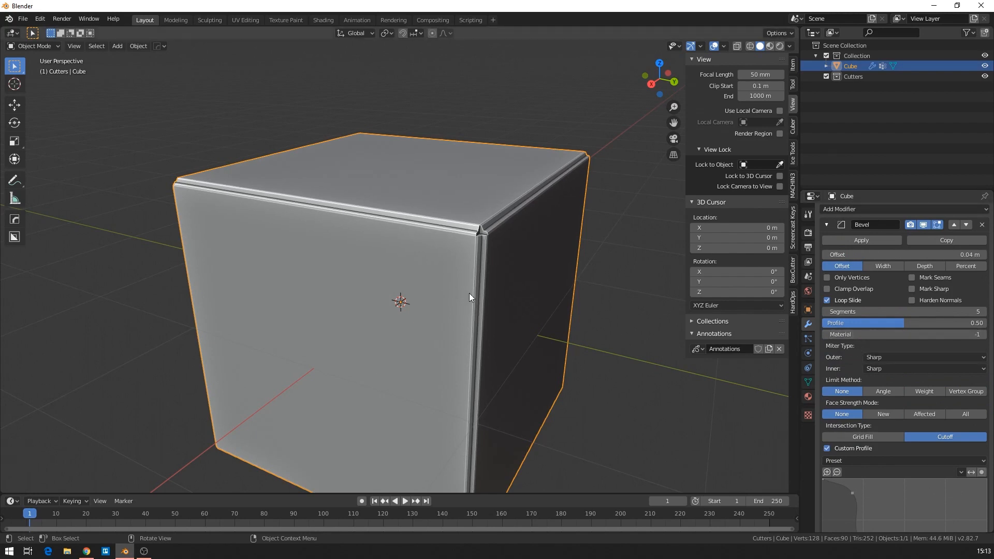
left_click(982, 226)
middle_click_drag(260, 231, 52, 314)
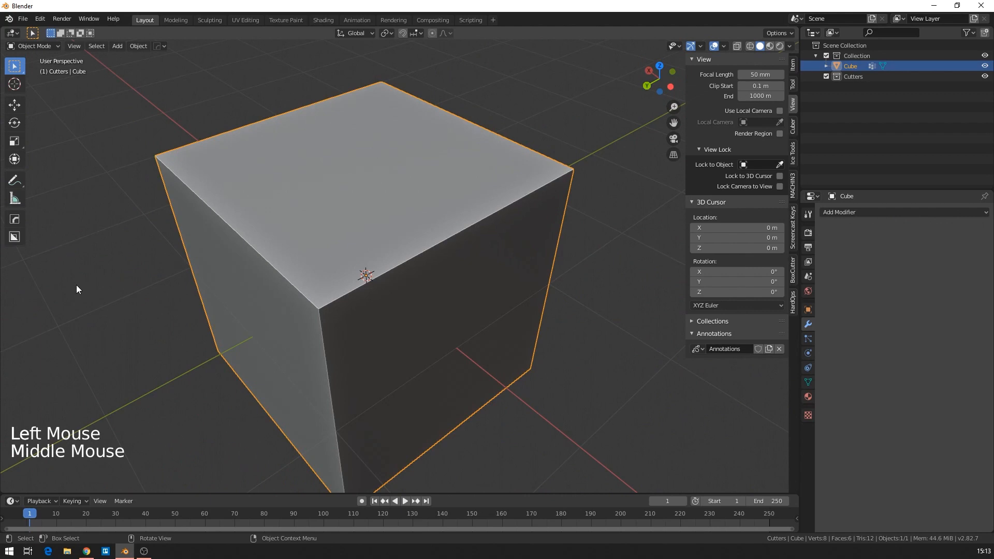